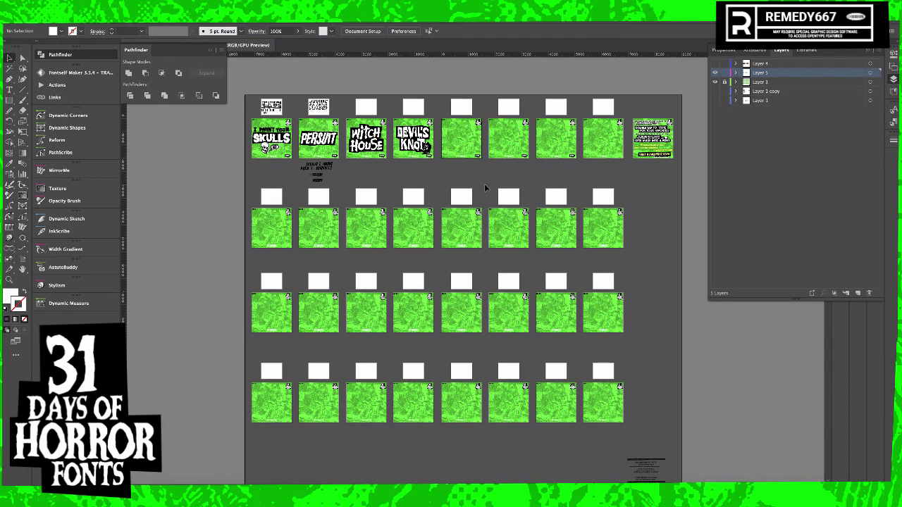
- Show only Layer 4 and examine the numbered word list and the Fright-Fall prompt calendar
left_click(715, 63)
left_click_drag(715, 72, 714, 82)
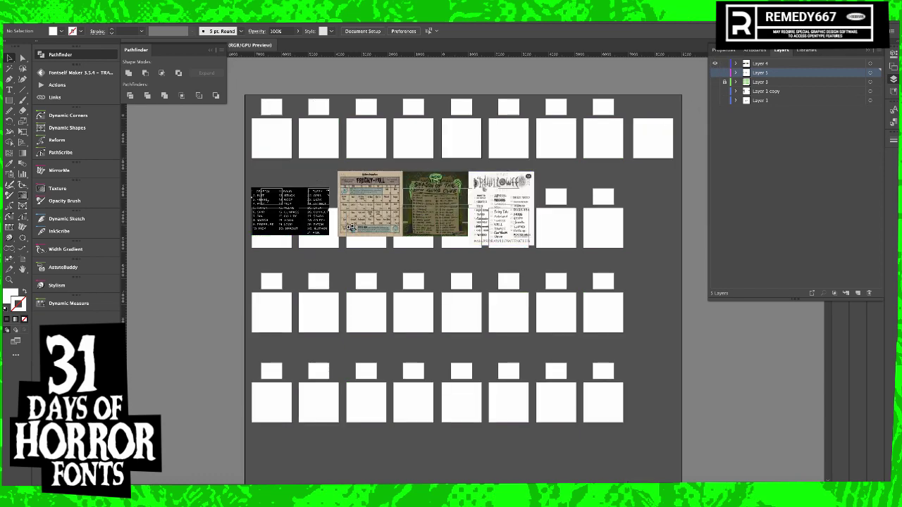
left_click_drag(350, 227, 443, 258)
left_click_drag(285, 229, 415, 245)
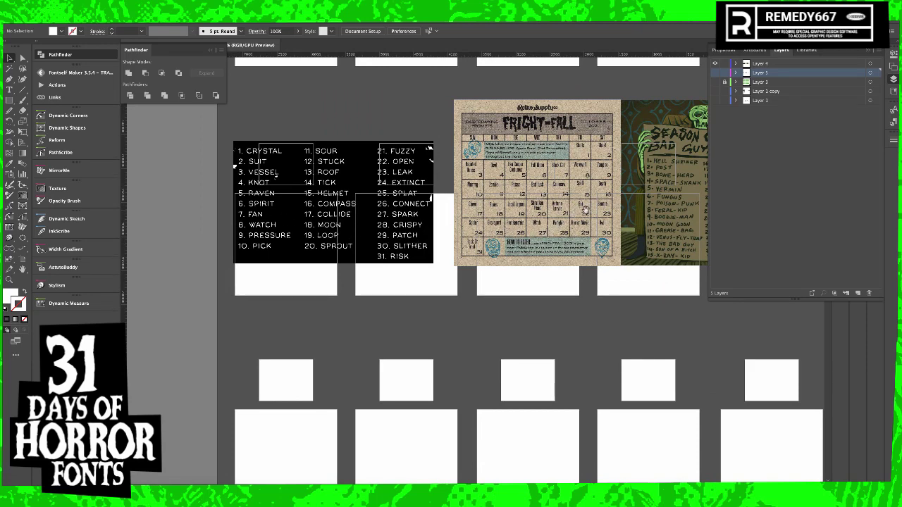
scroll(589, 215, "up", 4)
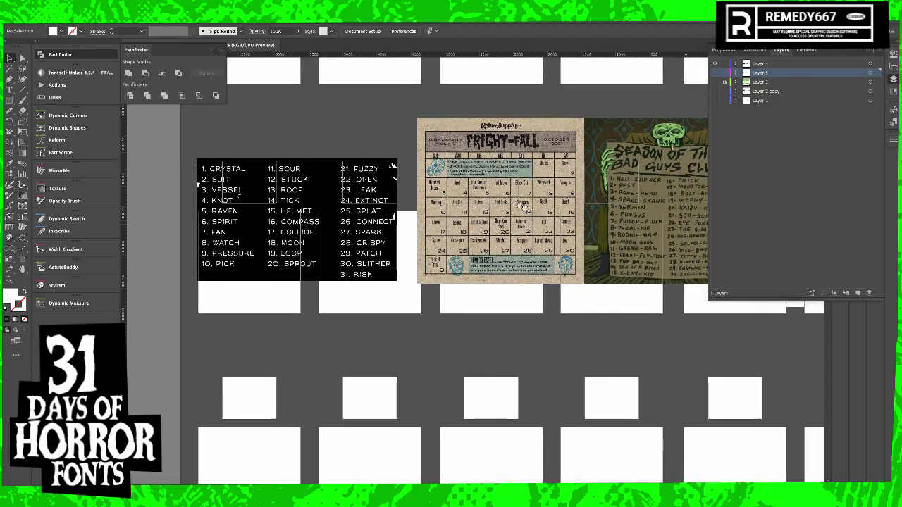
scroll(596, 222, "up", 2)
scroll(635, 235, "down", 6)
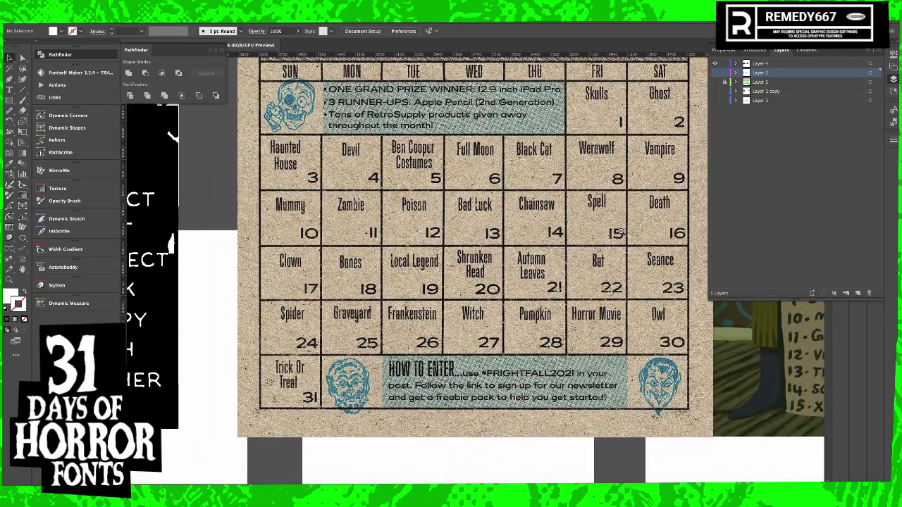
left_click_drag(634, 223, 452, 224)
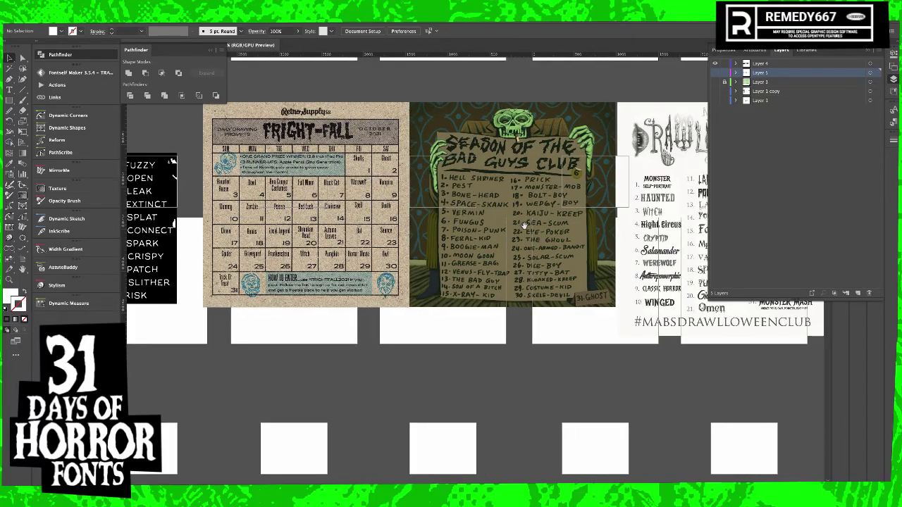
- Compare the Season of the Bad Guys Club and Drawlloween prompt lists with the calendar and the numbered word list
scroll(465, 225, "right", 3)
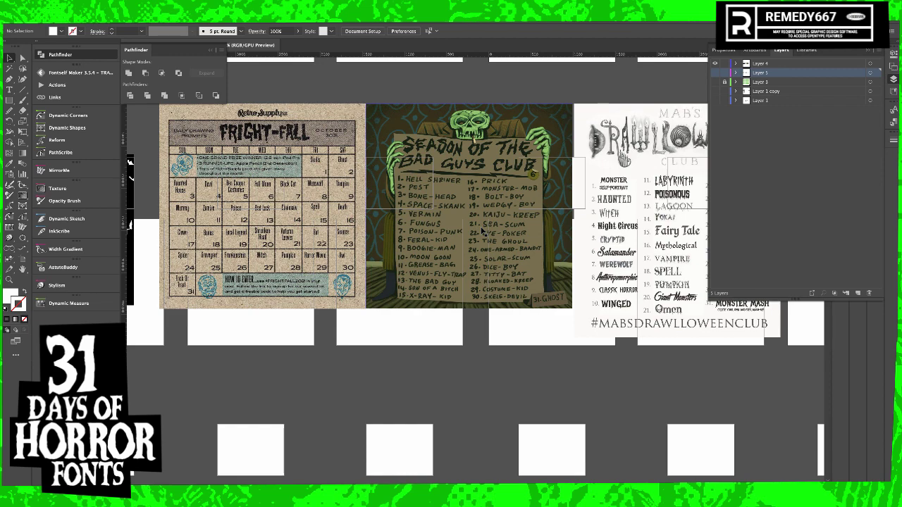
left_click_drag(482, 231, 486, 243)
left_click_drag(428, 291, 488, 295)
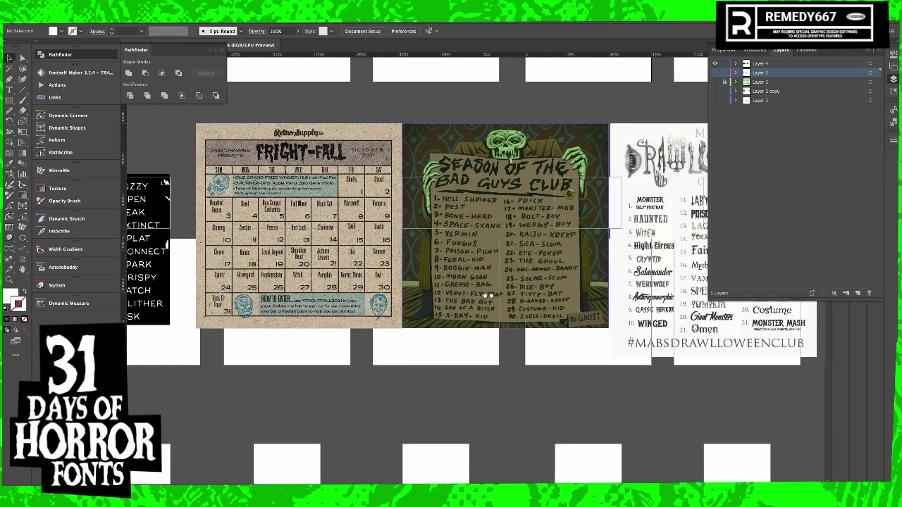
scroll(485, 295, "left", 5)
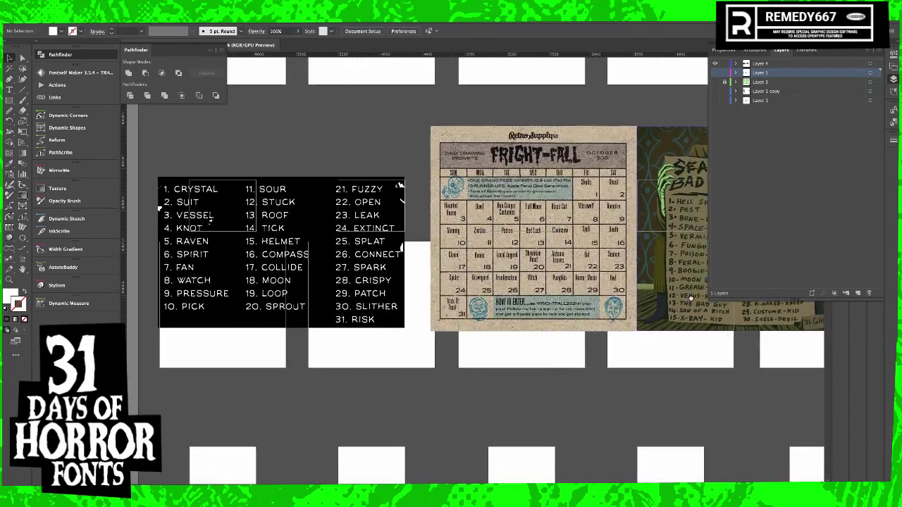
scroll(472, 269, "right", 3)
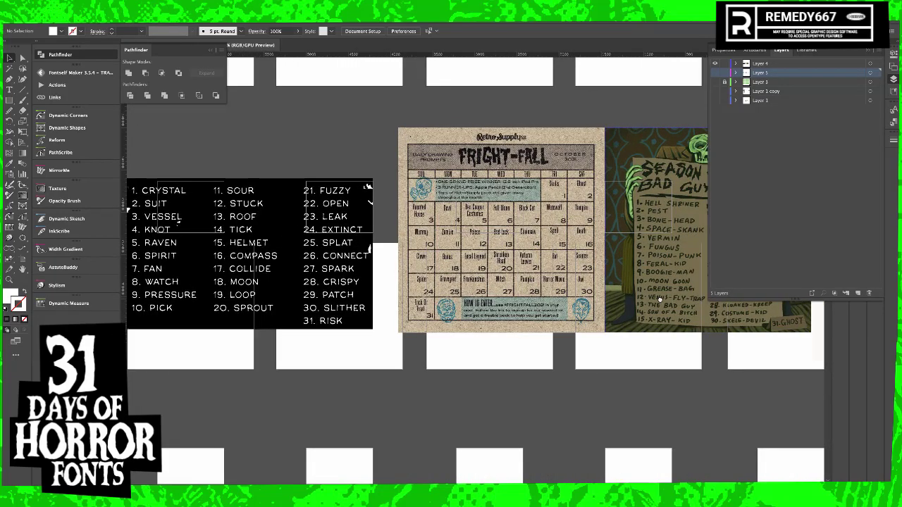
scroll(484, 251, "right", 4)
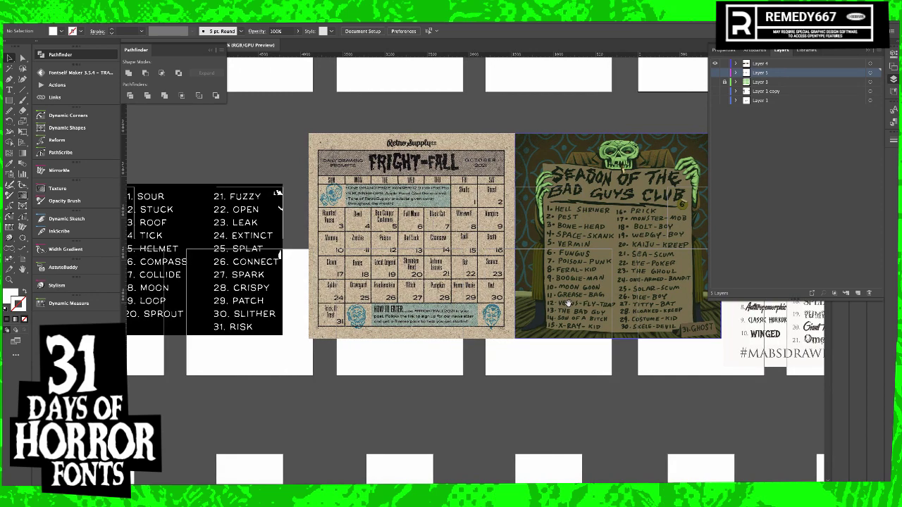
scroll(186, 240, "left", 4)
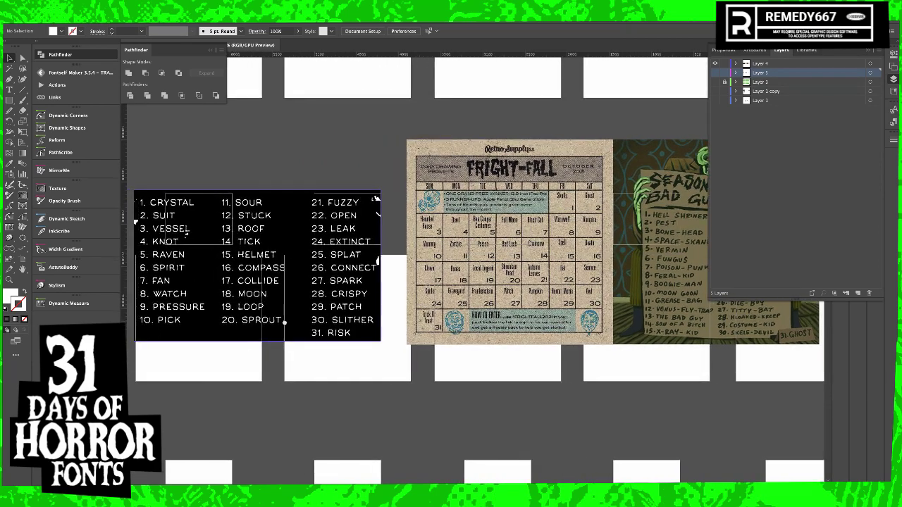
scroll(187, 240, "right", 1)
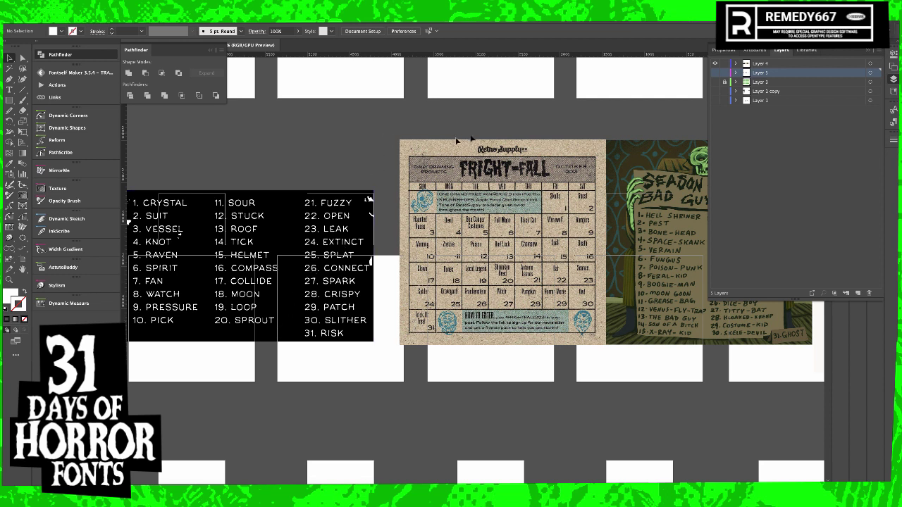
left_click_drag(471, 139, 487, 174)
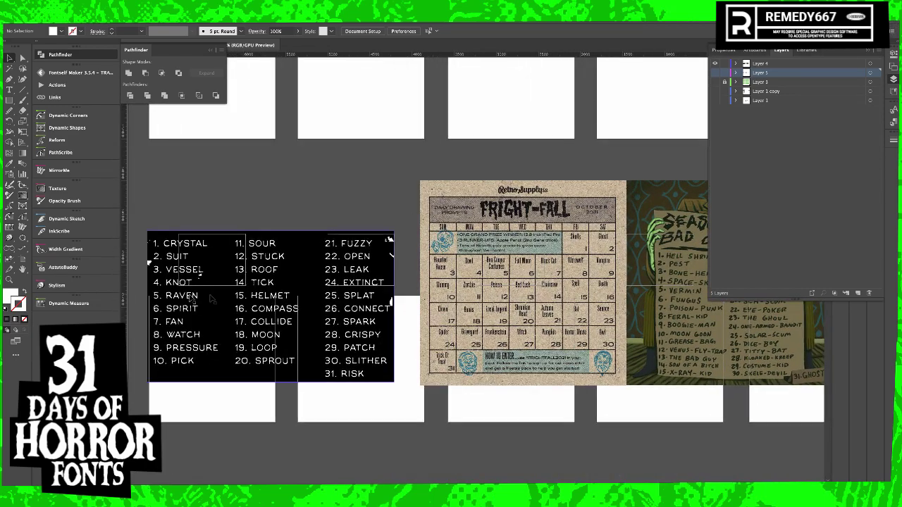
left_click_drag(640, 175, 454, 361)
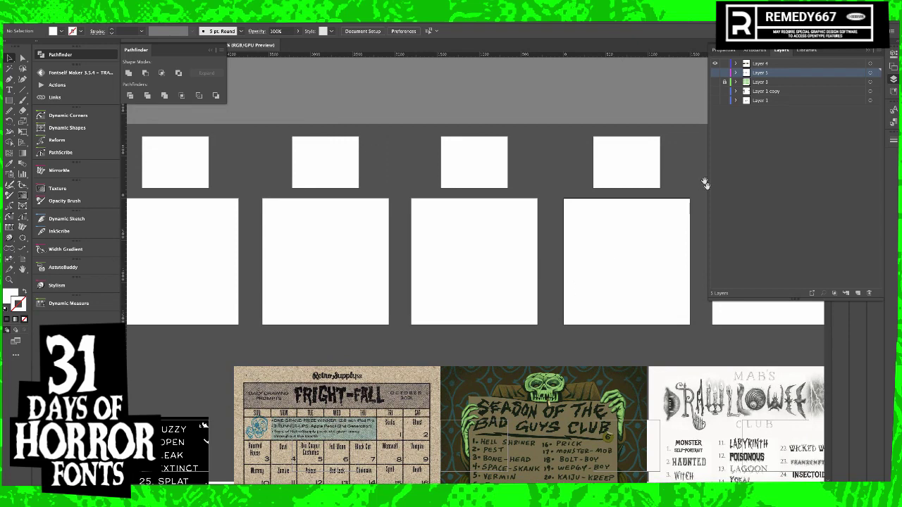
- Hide Layer 4 and leave only Layer 1 visible, with the other layers hidden
left_click(716, 72)
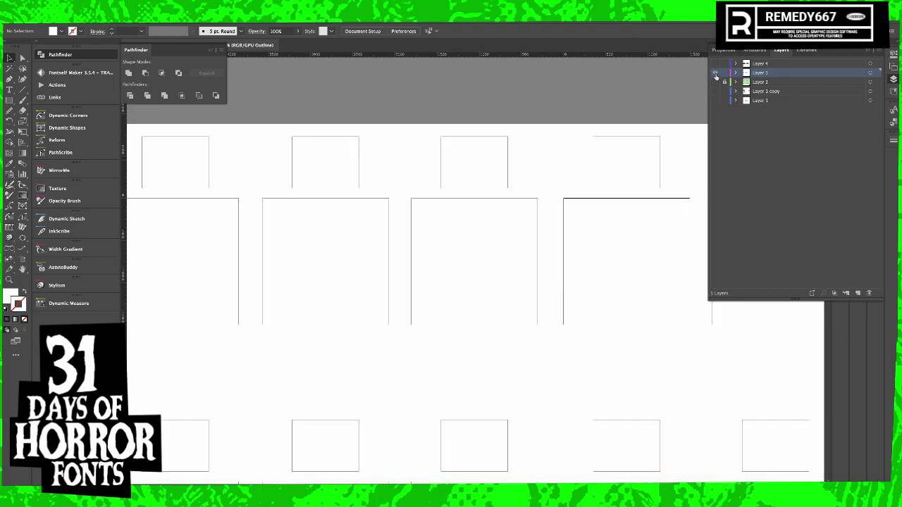
left_click(715, 80)
left_click(715, 82)
left_click(715, 72)
left_click(715, 100)
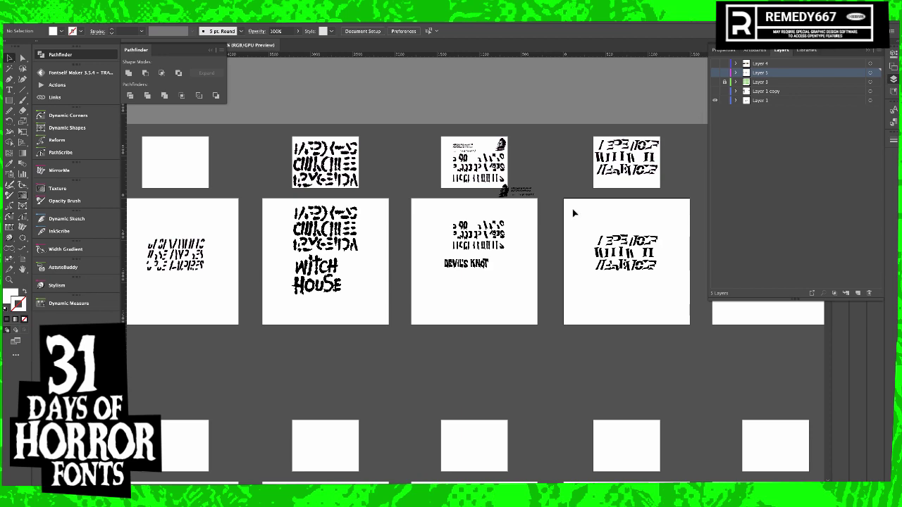
- Examine the traced letter pieces on the large artboard beside the Devil's Knot one
left_click_drag(573, 211, 359, 211)
left_click_drag(566, 229, 331, 375)
left_click(485, 262)
left_click_drag(462, 218, 603, 265)
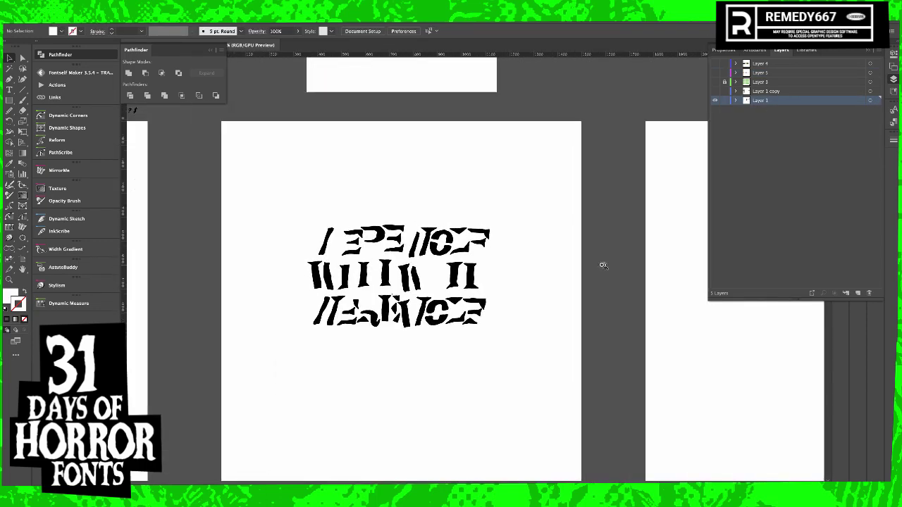
left_click(398, 255)
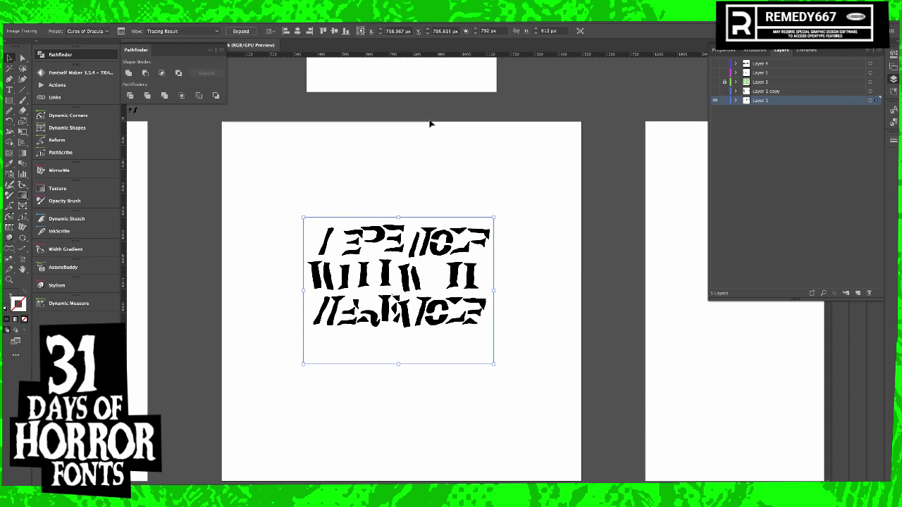
left_click(522, 225)
mouse_move(550, 256)
left_mouse_down()
mouse_move(632, 297)
mouse_move(582, 233)
mouse_move(518, 219)
mouse_move(552, 244)
left_mouse_up()
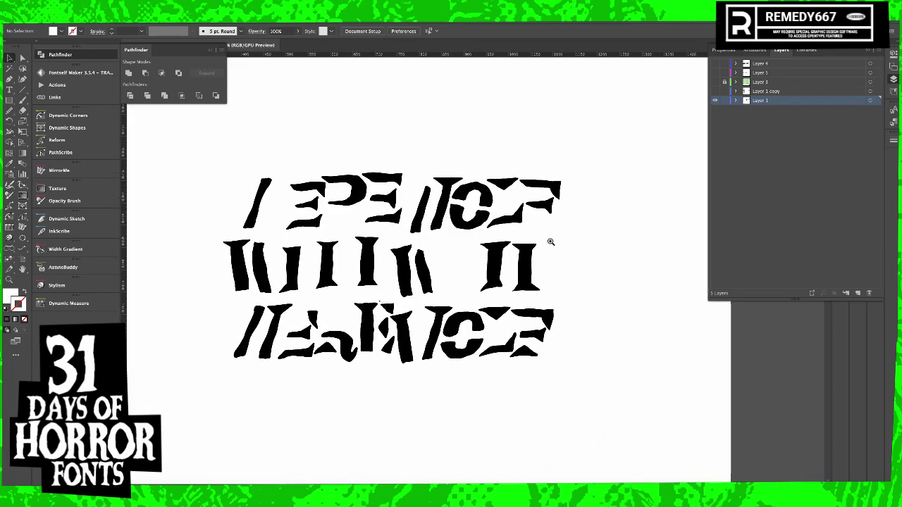
left_click_drag(470, 249, 546, 262)
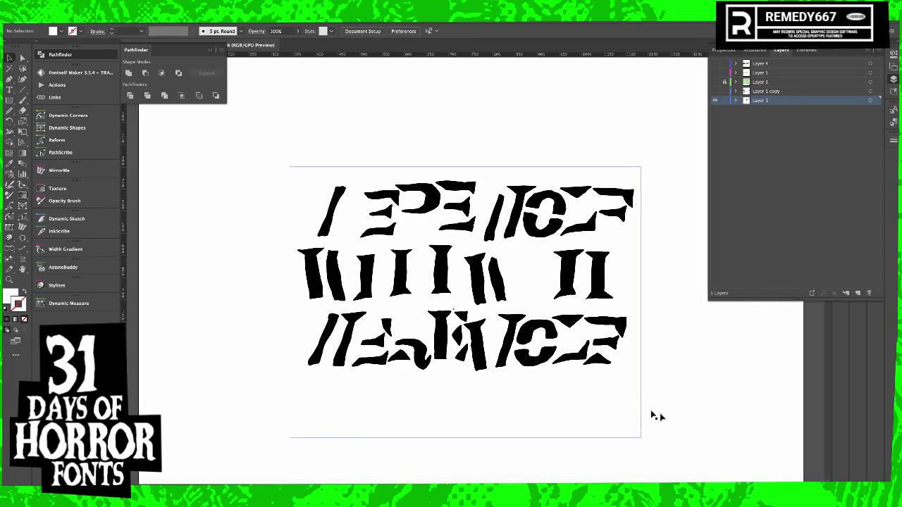
left_click(564, 393)
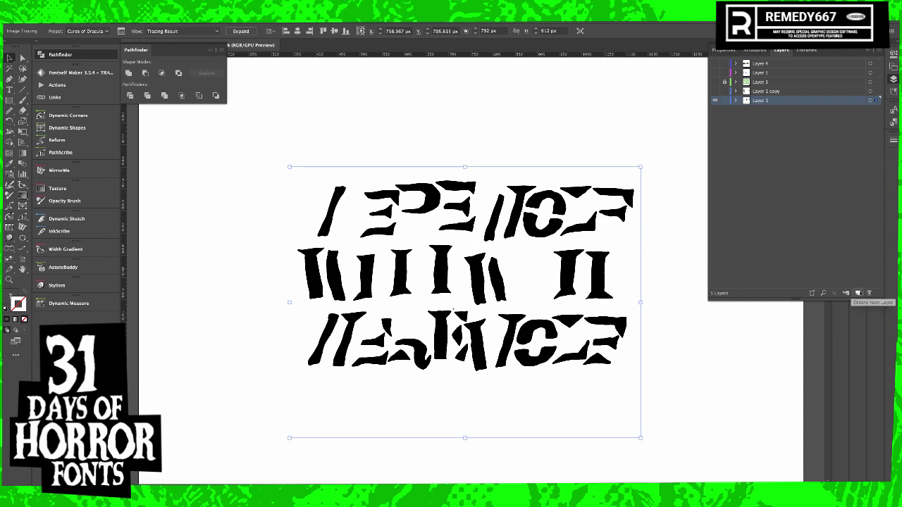
left_click(442, 130)
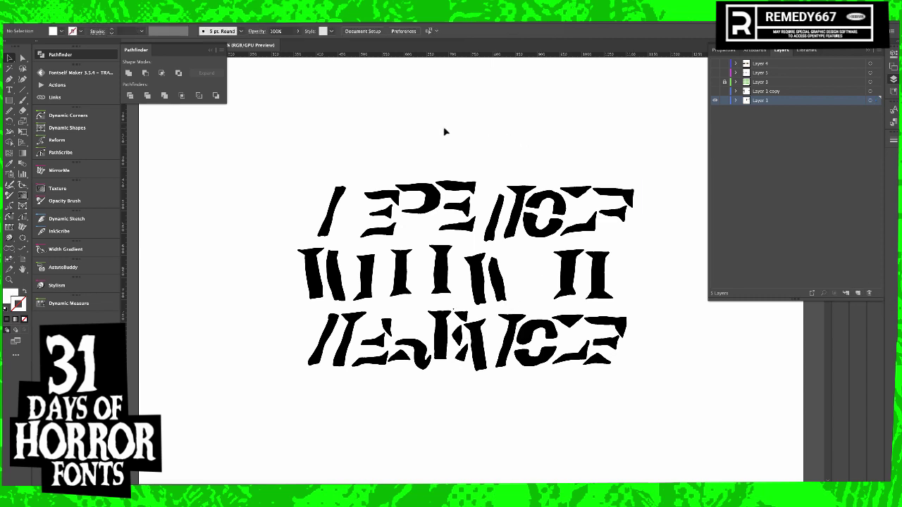
- Add the text VARMEN in Flexograph above the traced letter pieces and enlarge it to about 62 pt
key("t")
left_click(400, 113)
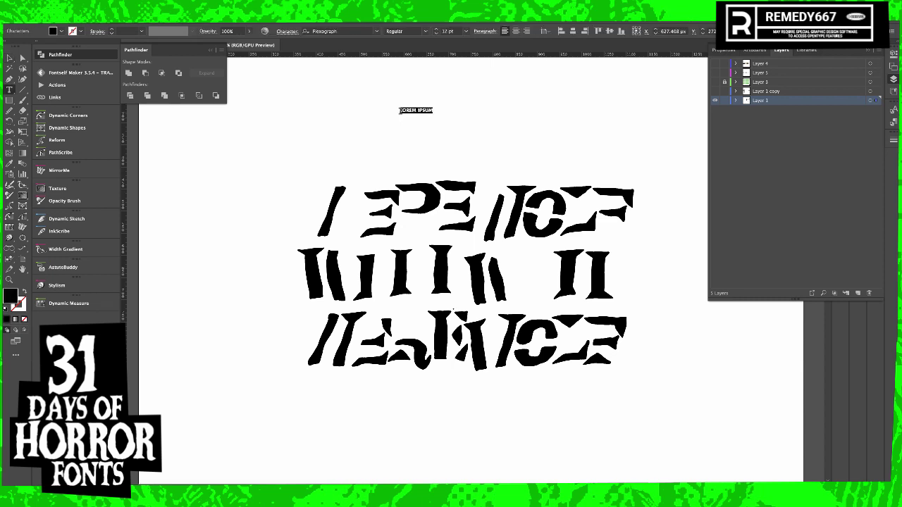
key("BackSpace")
left_click(487, 120, "super")
key("v")
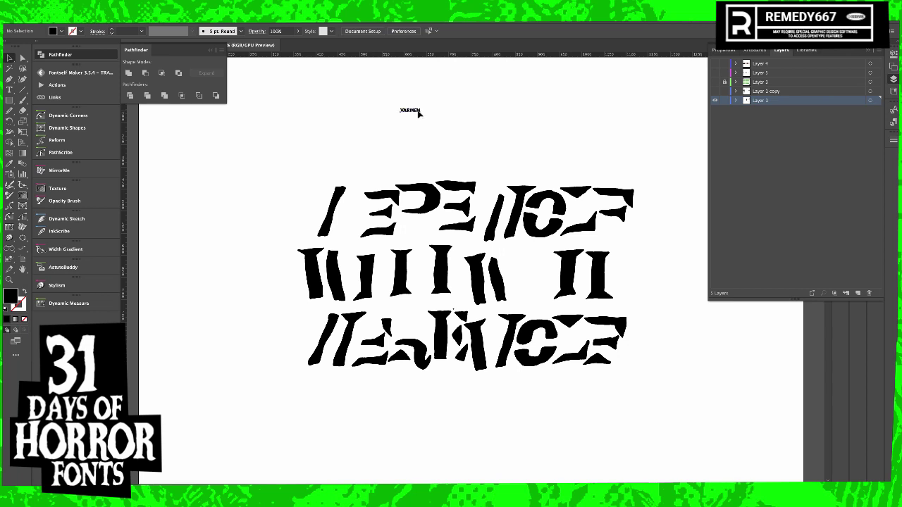
left_click(418, 113)
left_click_drag(421, 114, 505, 139)
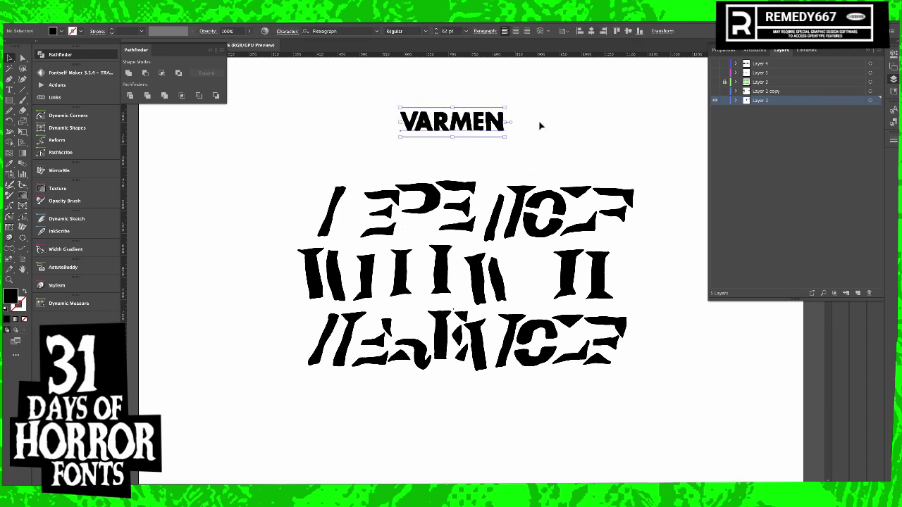
- Review the letter pieces' image trace settings, keep the Curse of Dracula preset and expand the tracing into vector paths
left_click(572, 205)
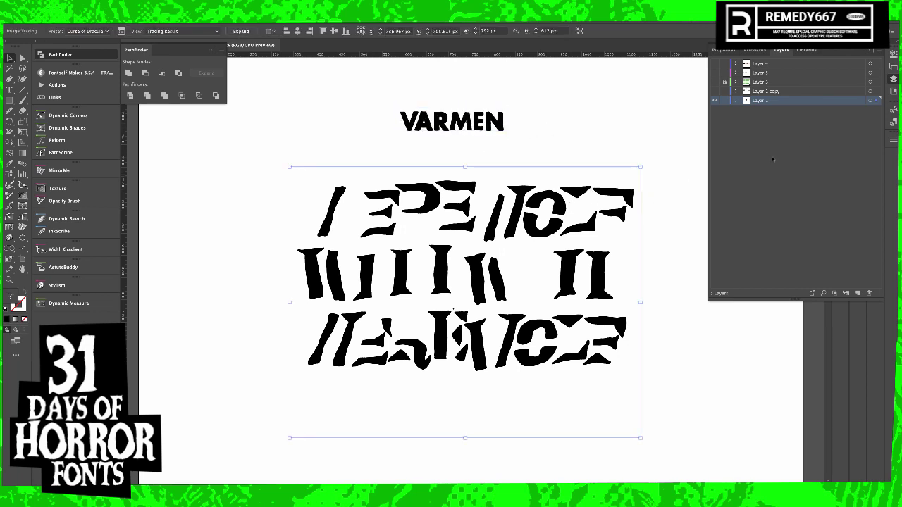
left_click(868, 51)
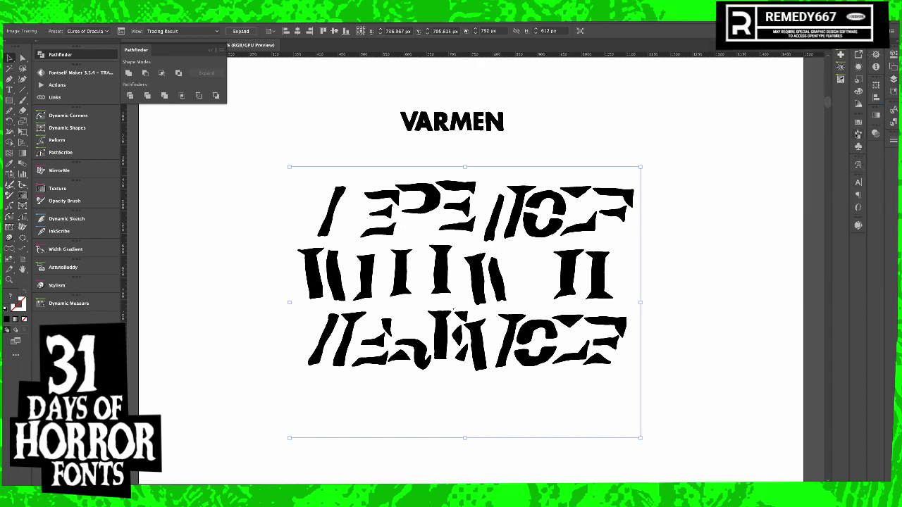
left_click(857, 226)
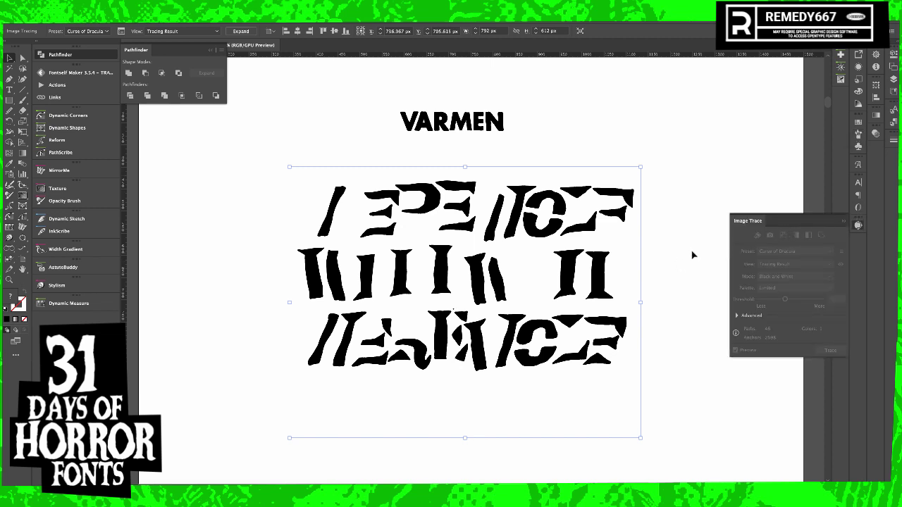
left_click(690, 253)
left_click(506, 224)
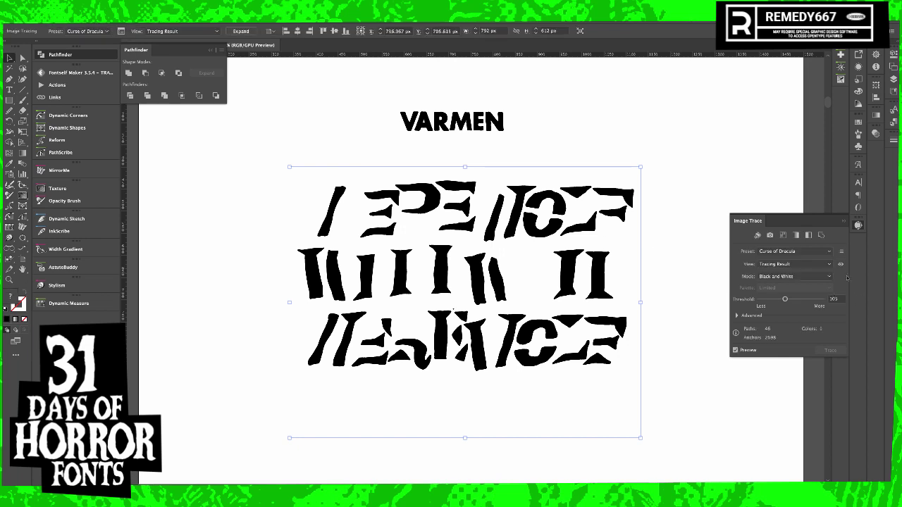
left_click(811, 251)
left_click(810, 242)
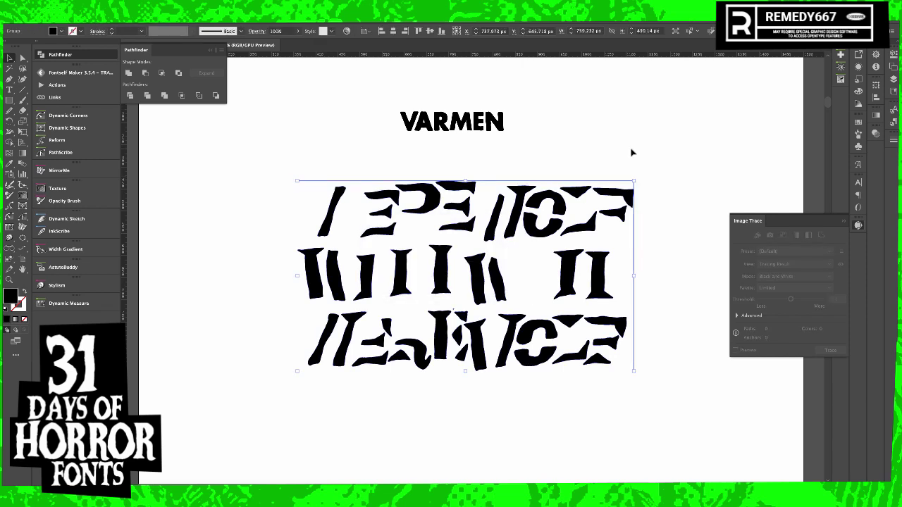
- Remove the surplus anchor points from the expanded letter pieces
left_click(843, 56)
left_click(739, 76)
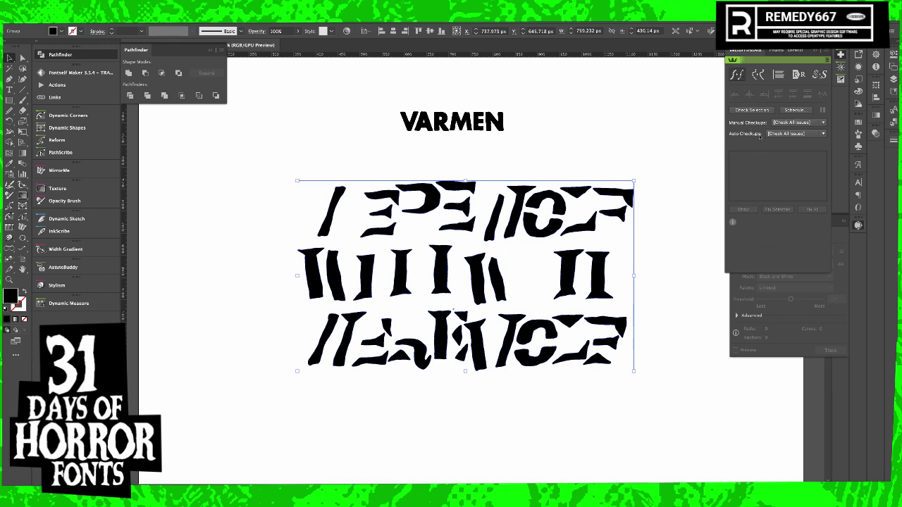
left_click(754, 111)
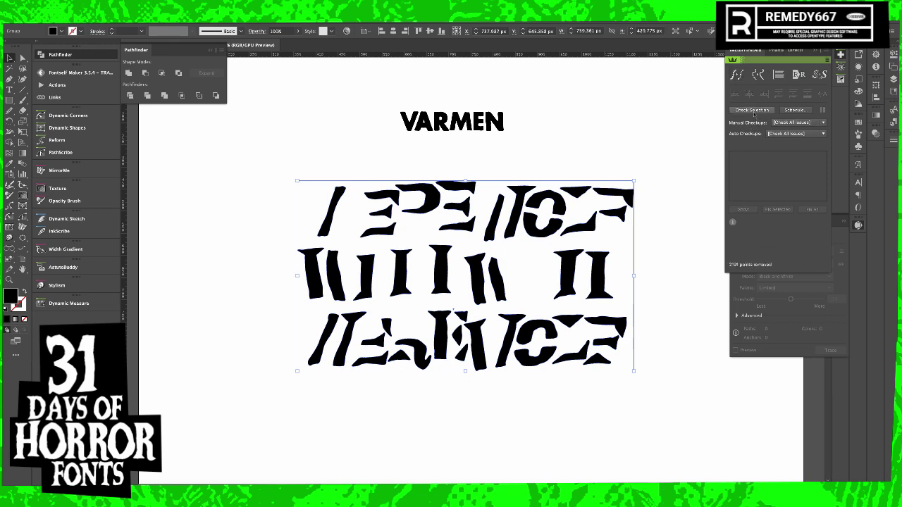
- Check the expanded letter pieces for all path issues and fix their inconsistent point types
left_click(675, 207)
left_click(622, 199)
left_click(748, 111)
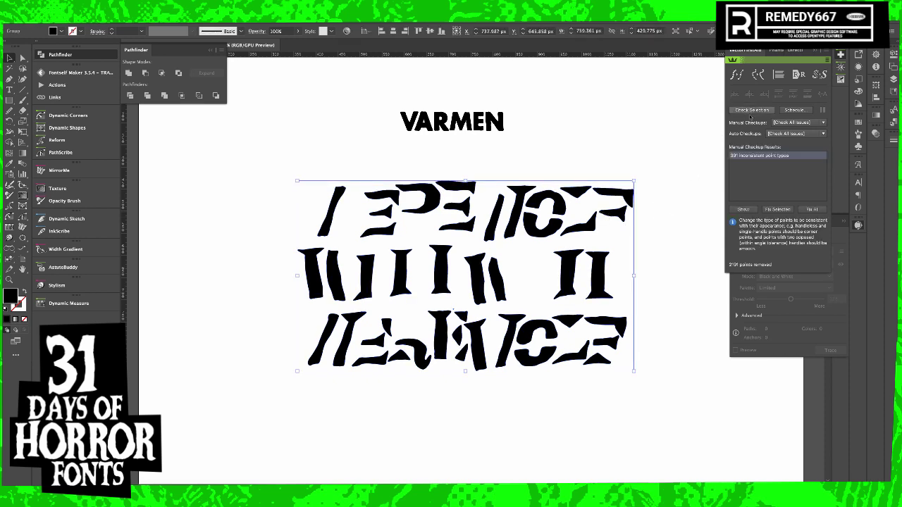
left_click(783, 210)
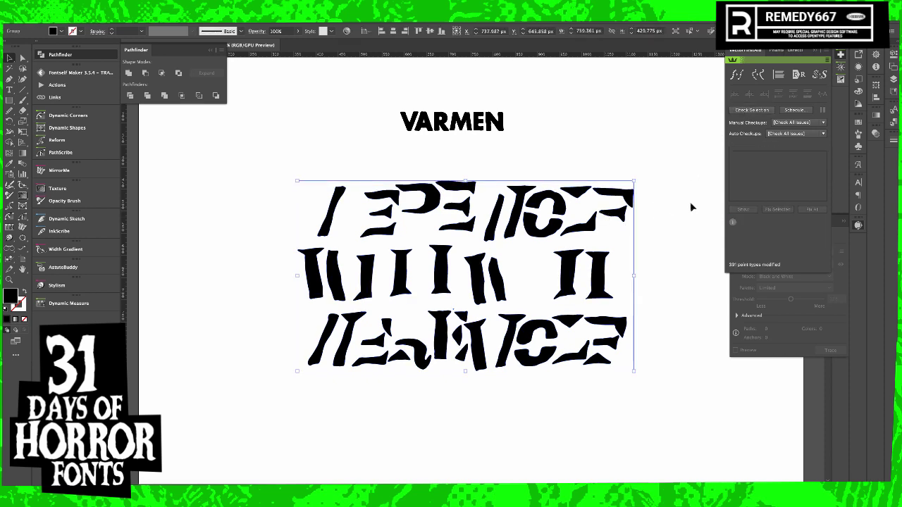
left_click(689, 203)
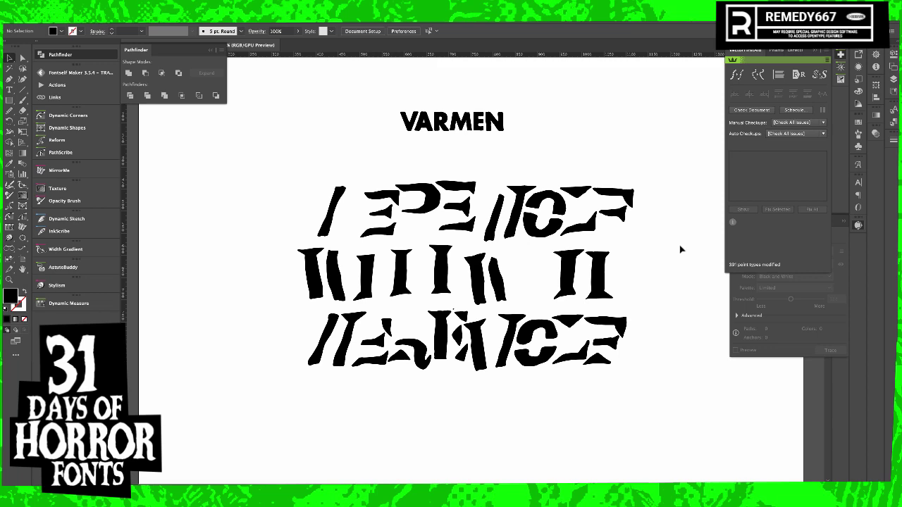
- Ungroup the expanded letter pieces and delete the stray speck above the K in the third row
left_click_drag(589, 356, 576, 308)
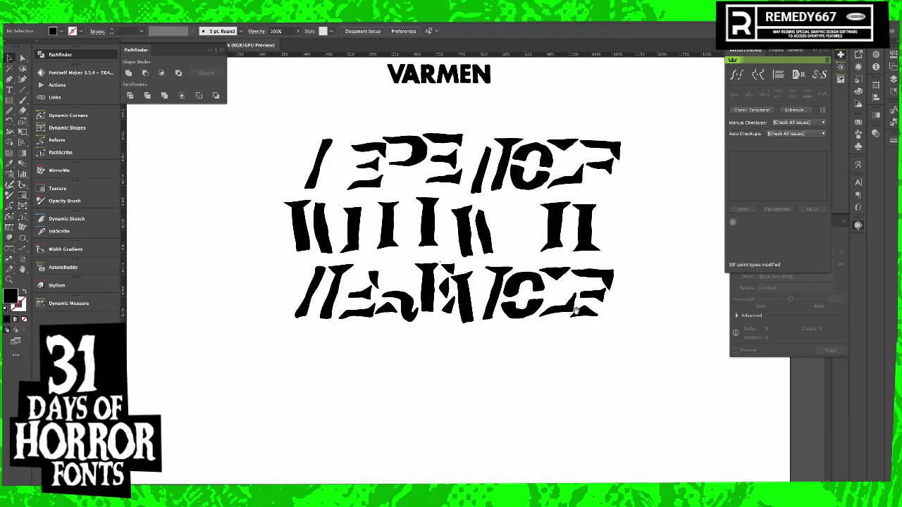
left_click(460, 301)
key("super+shift+g")
left_click(470, 396)
left_click(451, 277)
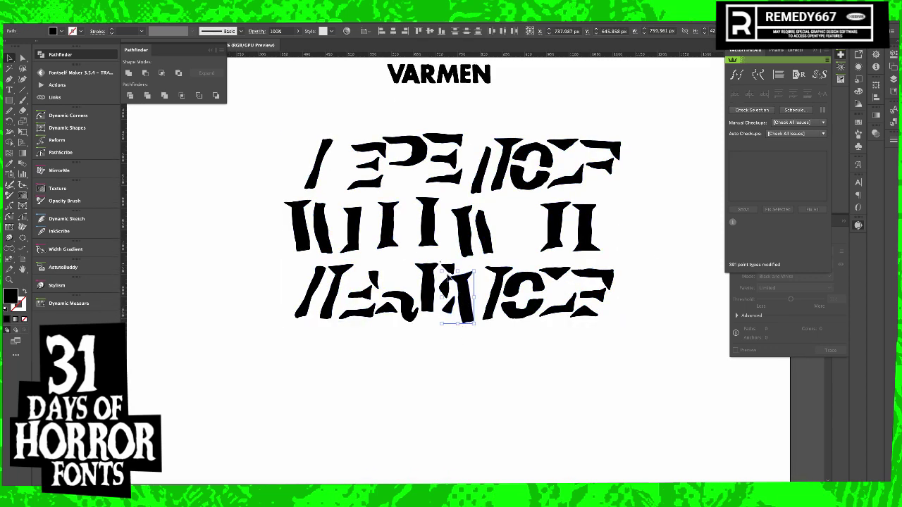
left_click(440, 262)
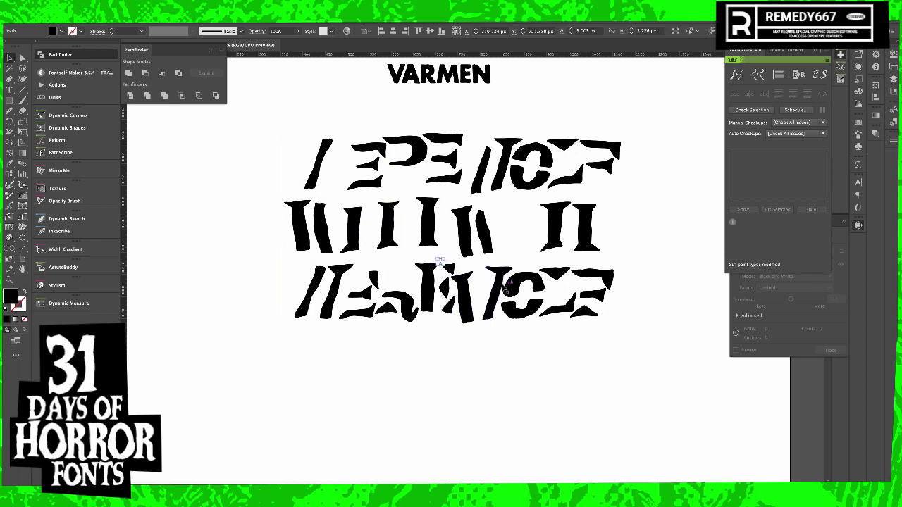
key("Delete")
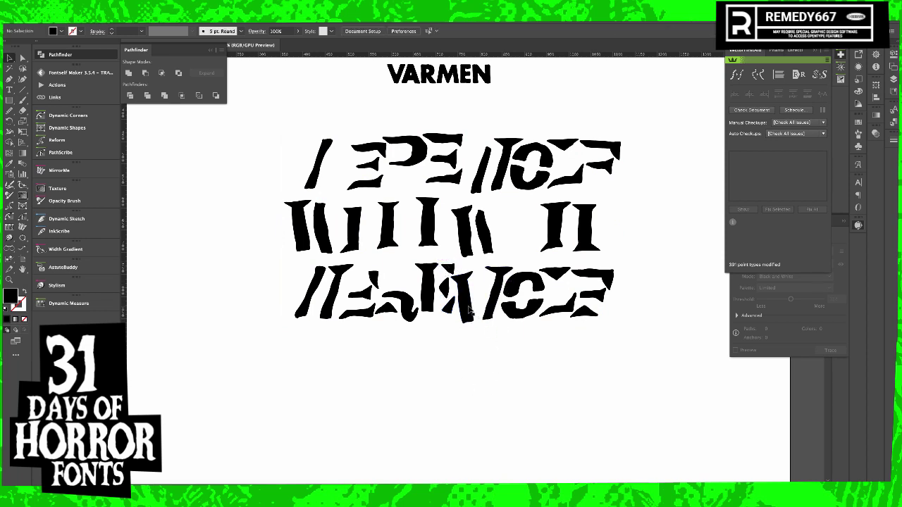
- Build a V below the third row from copies of a serifed left stem and a slanted right stroke
left_click_drag(467, 246, 405, 432)
left_click_drag(492, 319, 417, 442)
left_click(463, 429)
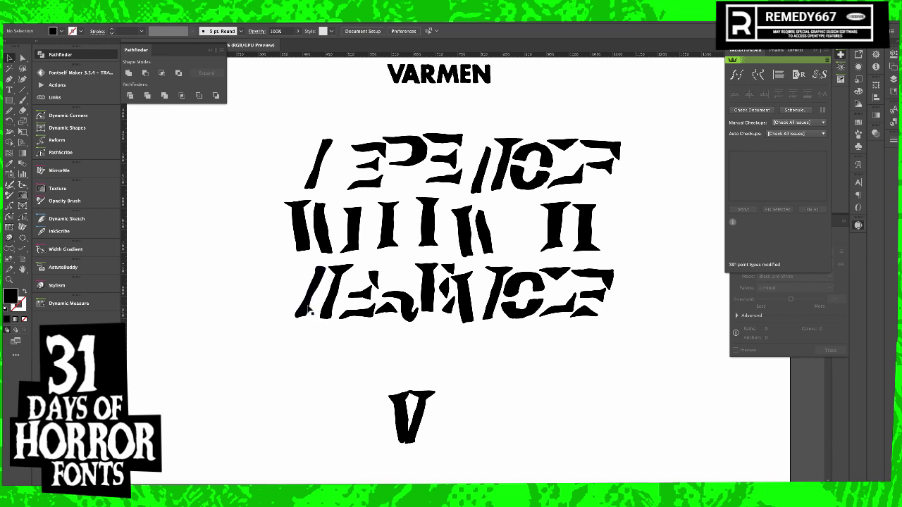
mouse_move(405, 405)
left_mouse_down()
mouse_move(377, 386)
mouse_move(399, 424)
mouse_move(416, 432)
left_mouse_up()
left_click(449, 439)
- Build an A from a serifed slanted stroke, a leaning leg and a crossbar, and place it beside the V
left_click_drag(422, 396, 478, 416)
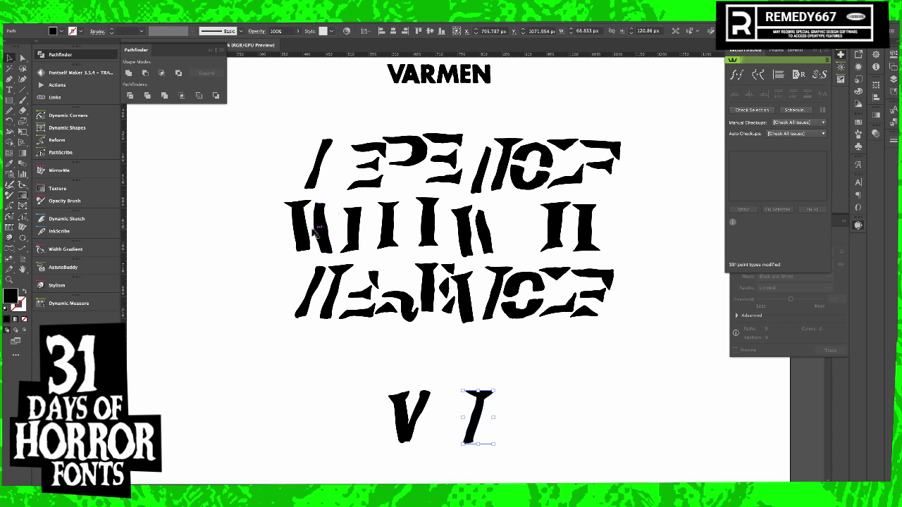
mouse_move(476, 426)
left_mouse_down()
mouse_move(454, 427)
mouse_move(495, 423)
left_mouse_up()
left_click(537, 421)
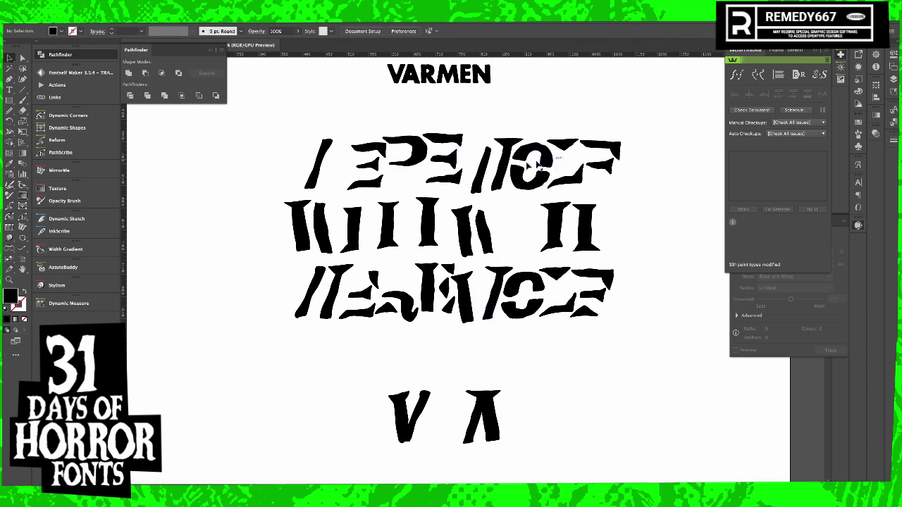
left_click_drag(456, 163, 494, 432)
left_click_drag(461, 378, 461, 377)
left_click_drag(490, 413, 458, 420)
left_click(549, 401)
- Build an R beside the A from copies of a serifed stem, a bowl and the third row's curled leg
scroll(434, 218, "down", 1)
scroll(435, 218, "right", 1)
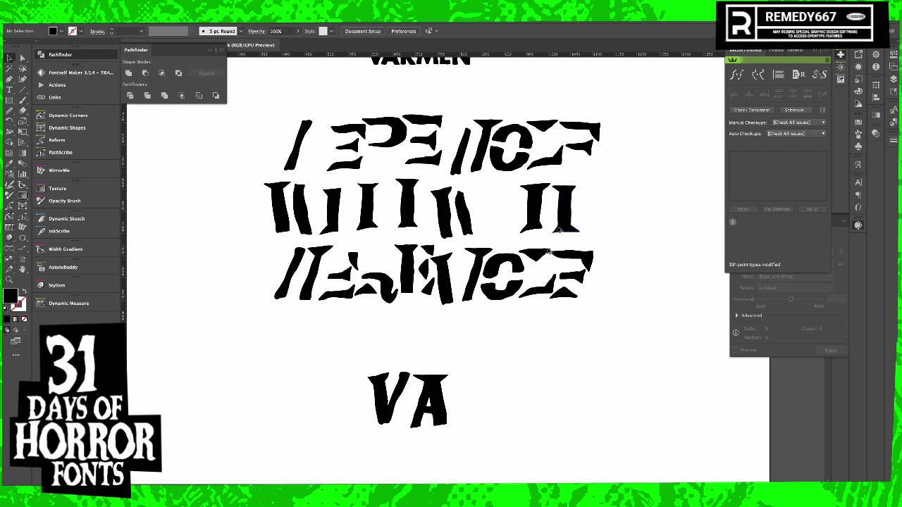
left_click(465, 405)
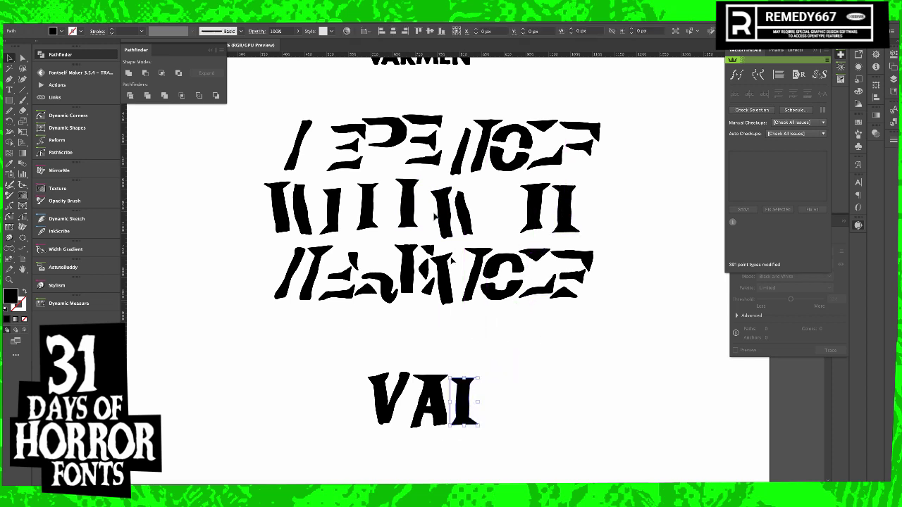
left_click_drag(465, 405, 486, 396)
left_click(489, 336)
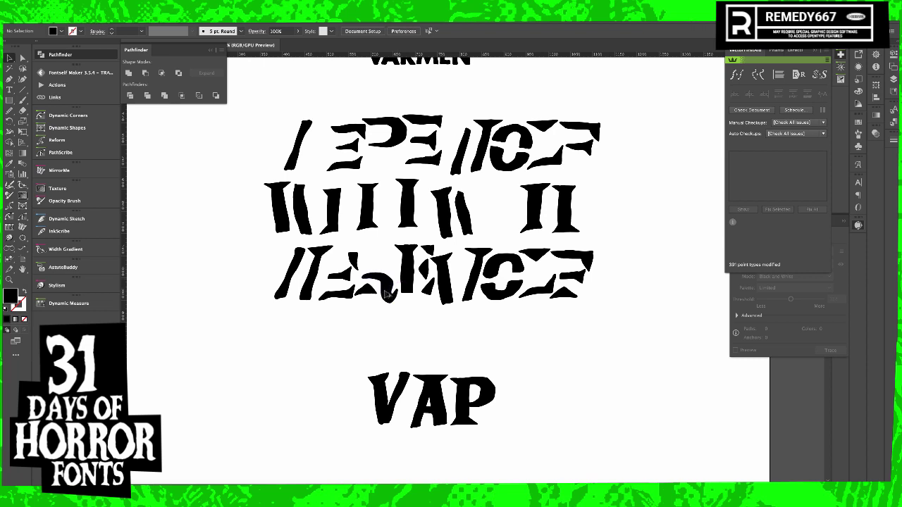
left_click_drag(387, 295, 485, 422)
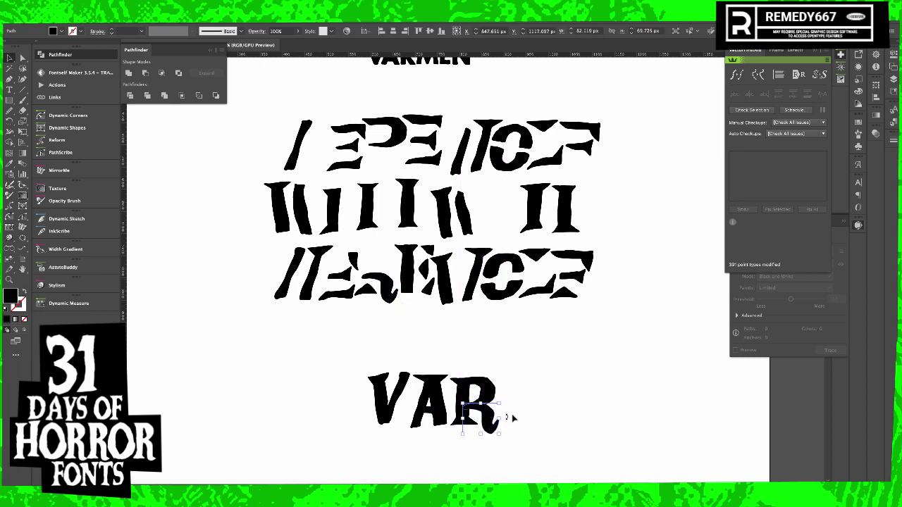
left_click(518, 413)
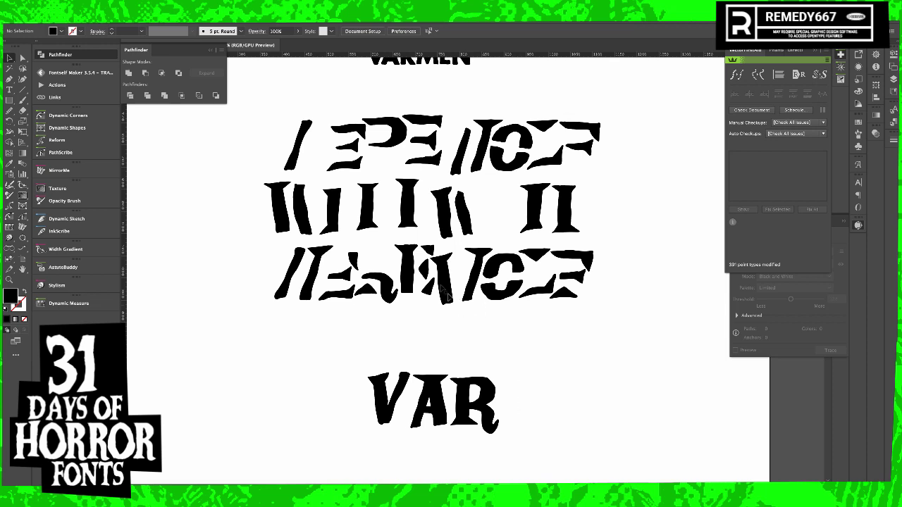
- Start an M after the R with copies of two serifed stems and a slanted stroke as its right diagonal
left_click_drag(408, 209, 507, 402)
left_click(346, 241)
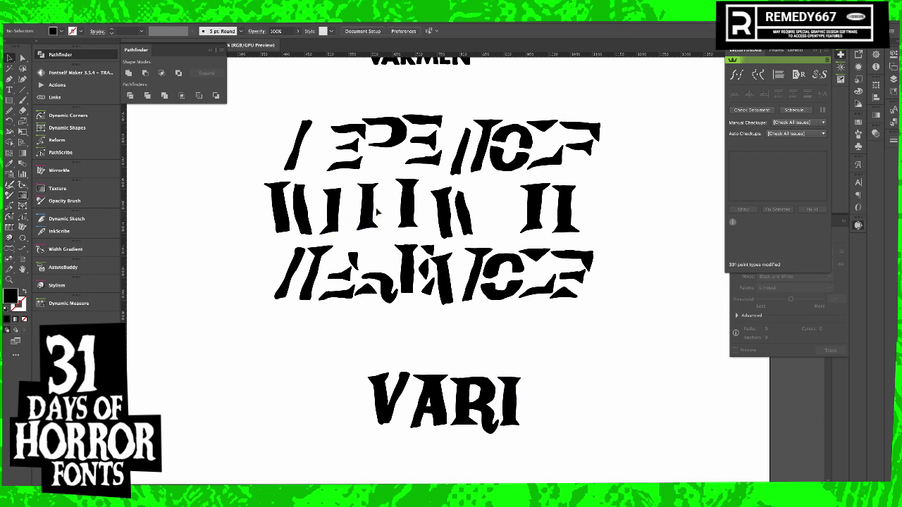
left_click_drag(365, 213, 551, 406)
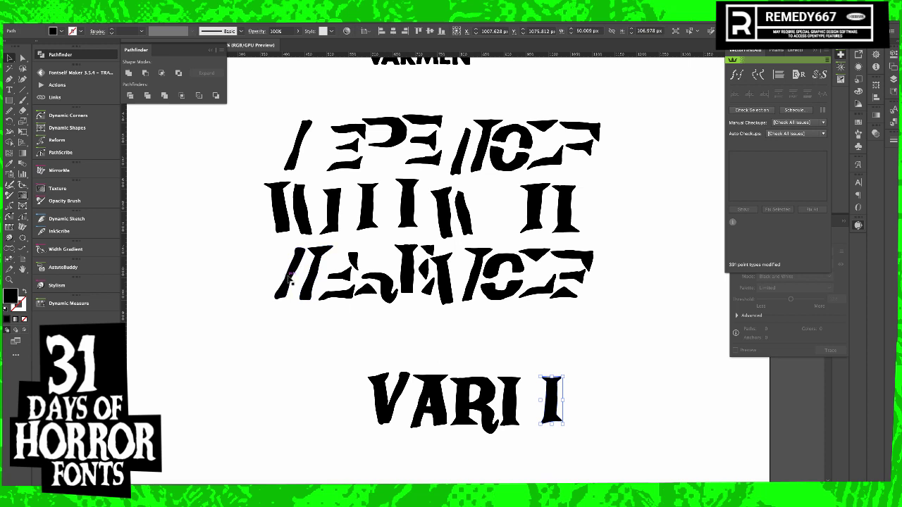
left_click_drag(289, 277, 538, 407)
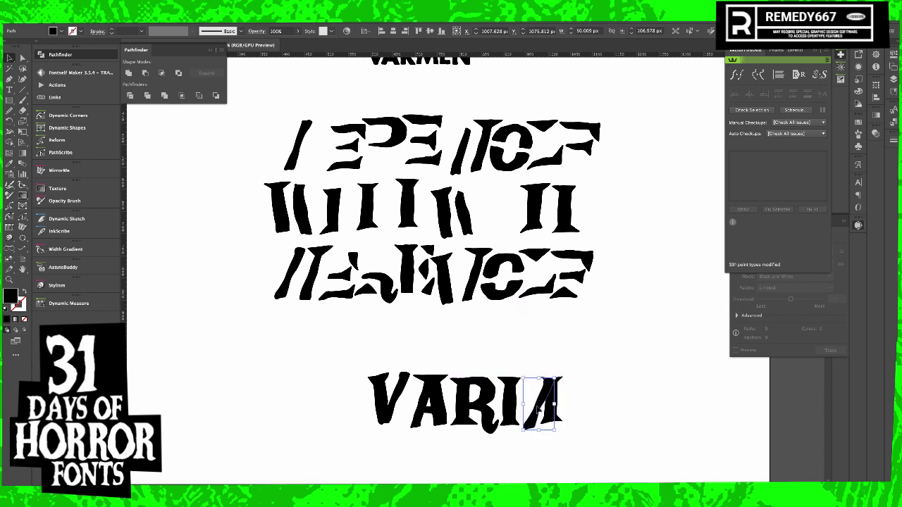
left_click(497, 313)
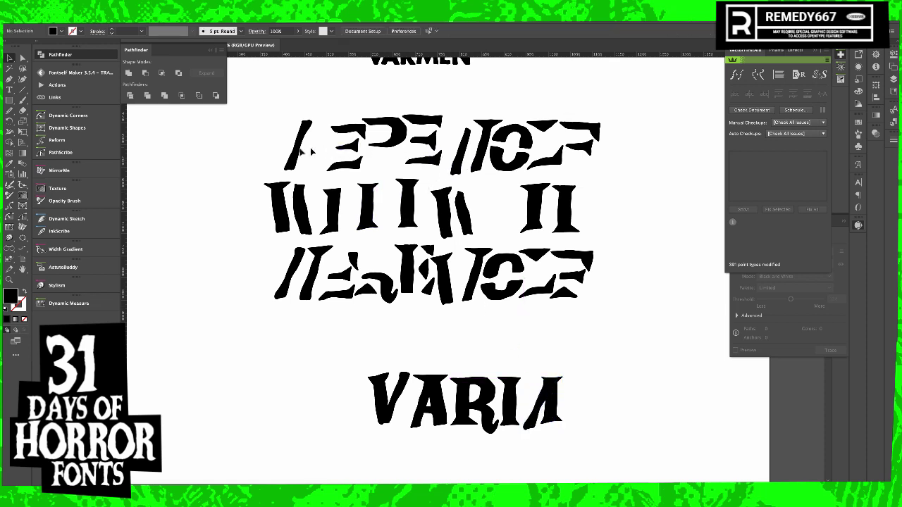
- Duplicate the M's slanted stroke, reflect the copy across the vertical axis and place it as the left diagonal
left_click_drag(543, 408, 535, 356)
right_click(534, 356)
mouse_move(582, 451)
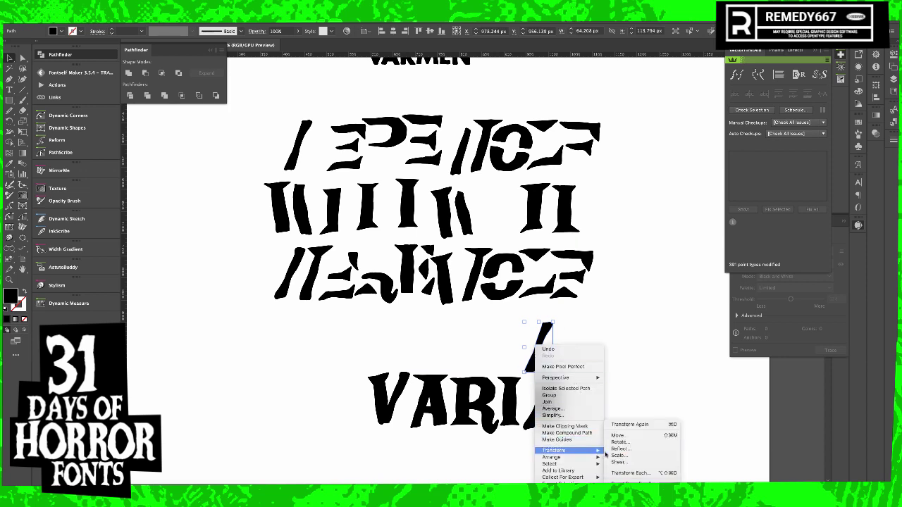
left_click(629, 449)
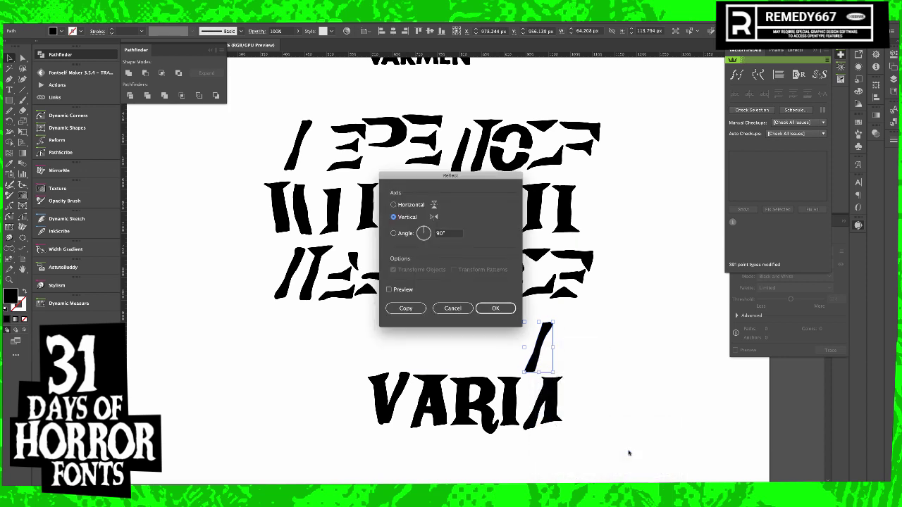
key("Return")
left_click(568, 393)
left_click_drag(555, 389, 673, 409)
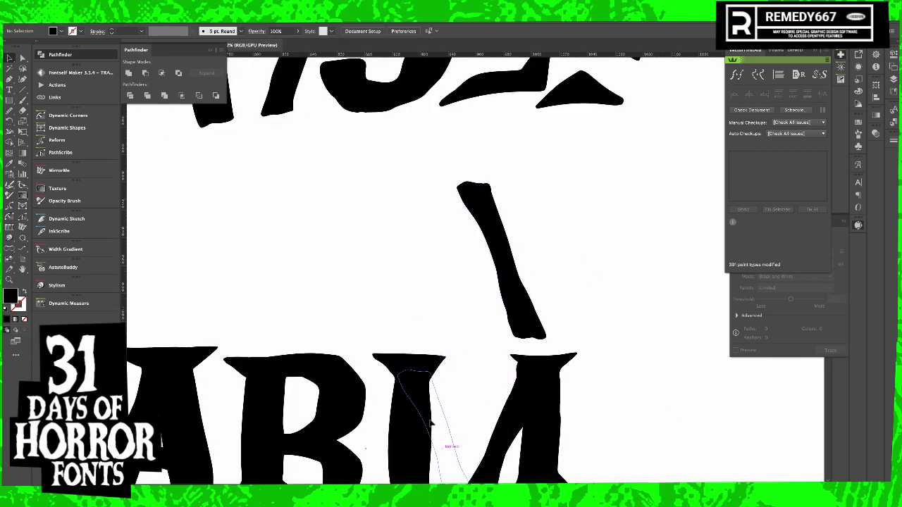
left_click_drag(430, 406, 493, 285)
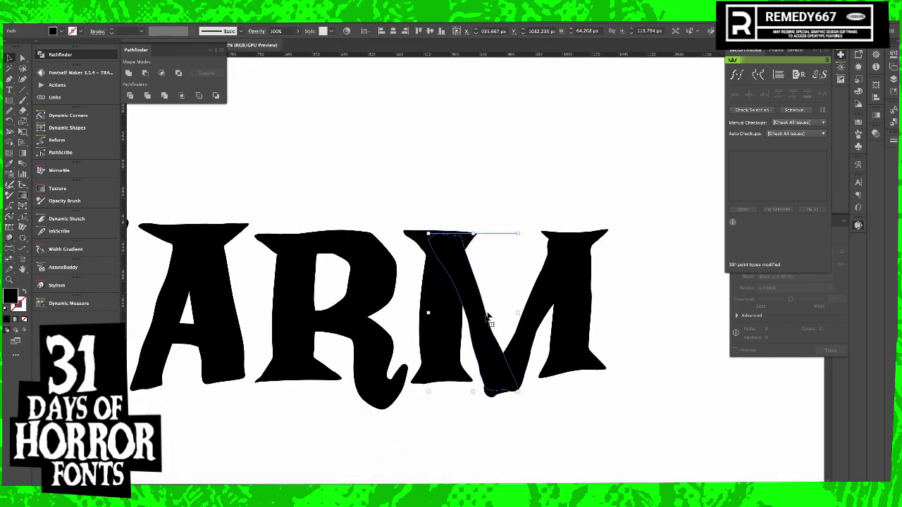
- Adjust the height of the M's two diagonals together so their joined tip ends just below the stems
left_click(522, 359, "shift")
mouse_move(506, 398)
left_mouse_down()
mouse_move(506, 367)
mouse_move(511, 390)
left_mouse_up()
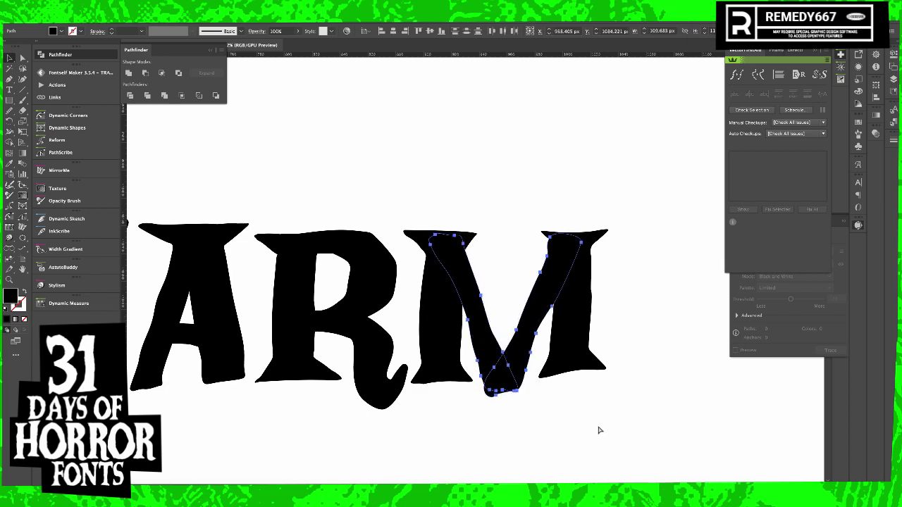
key("ctrl+shift+z")
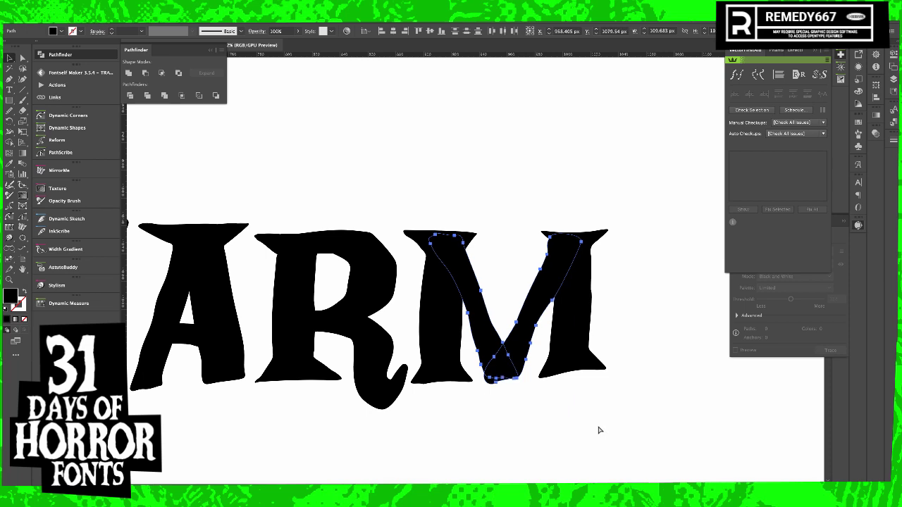
left_click_drag(499, 382, 505, 389)
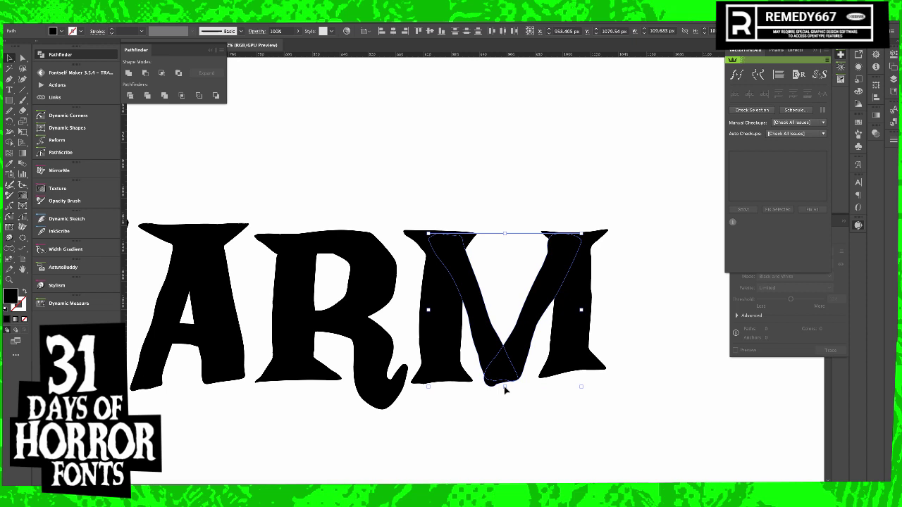
left_click(619, 421)
- Group the pieces of the M, the R and the A into separate letters
left_click(450, 263)
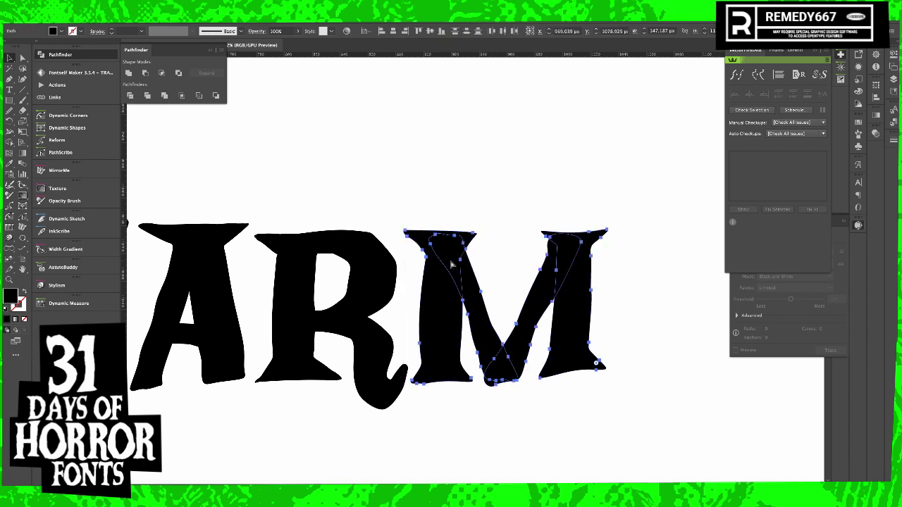
left_click_drag(383, 195, 290, 353)
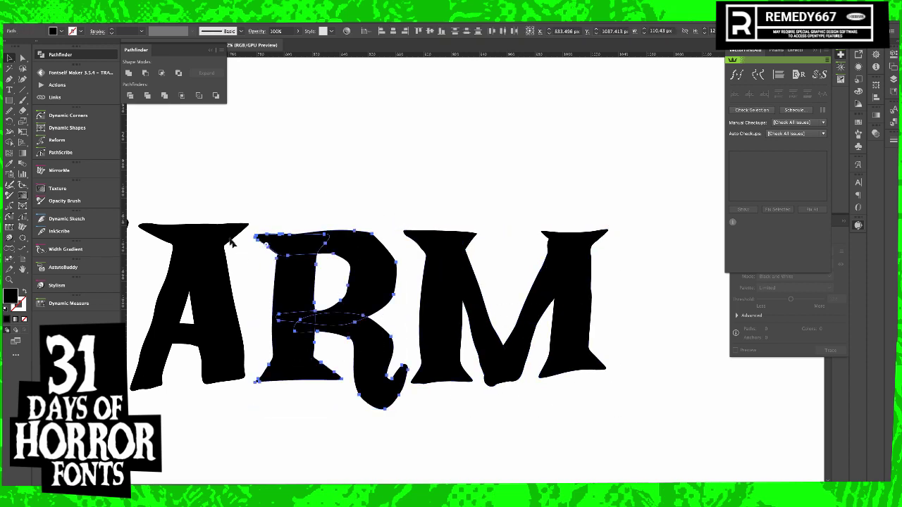
left_click_drag(205, 210, 162, 324)
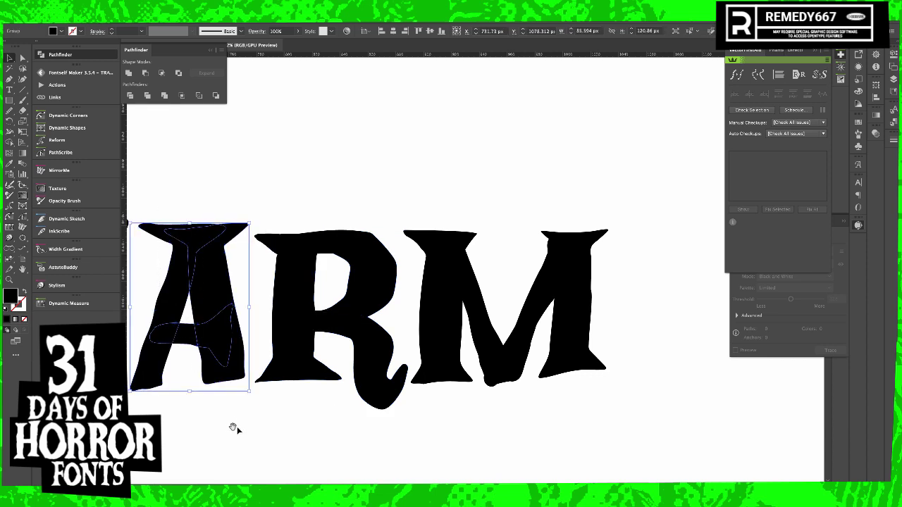
- Shorten the V's right stroke to about 112 px high and rotate it slightly more upright
left_click_drag(233, 427, 546, 412)
left_click(406, 257)
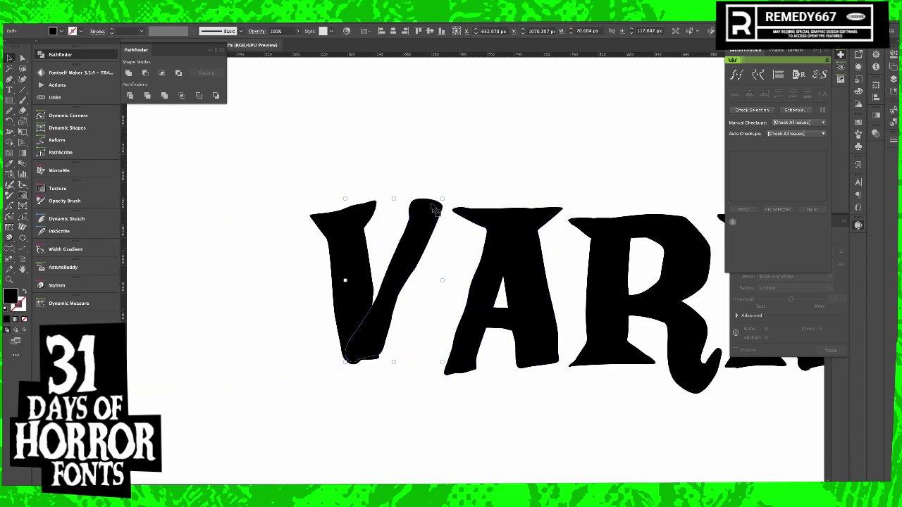
left_click_drag(394, 198, 387, 208)
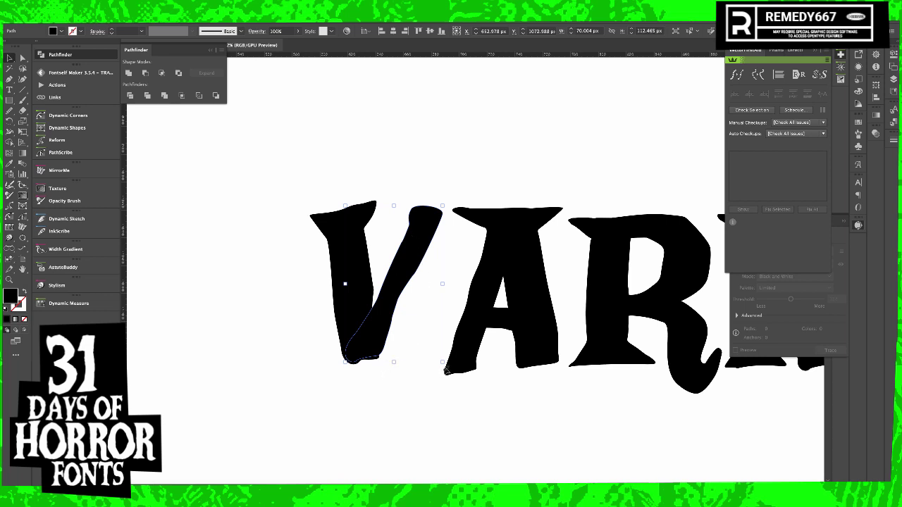
key("r")
left_click_drag(493, 427, 503, 420)
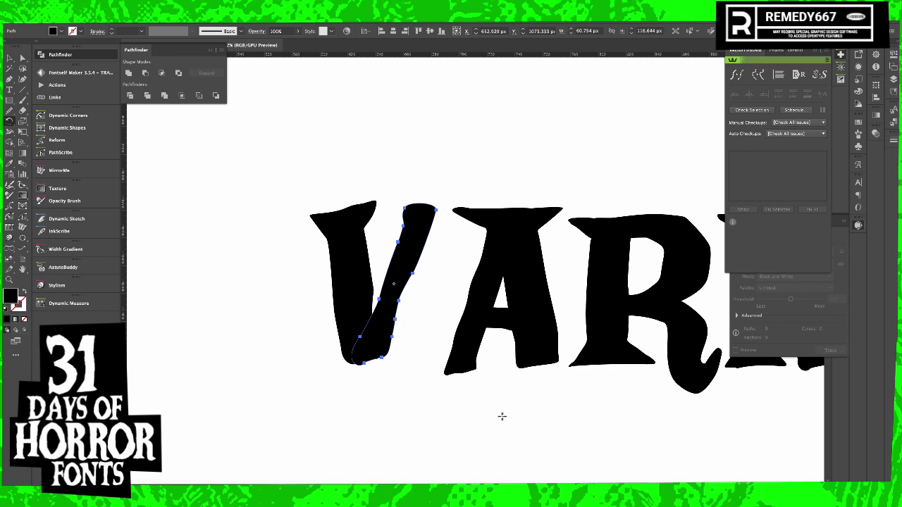
- Nudge the V's right stroke against the left stem and scale it down slightly
key("v")
left_click_drag(391, 307, 389, 304)
left_click_drag(433, 201, 459, 215)
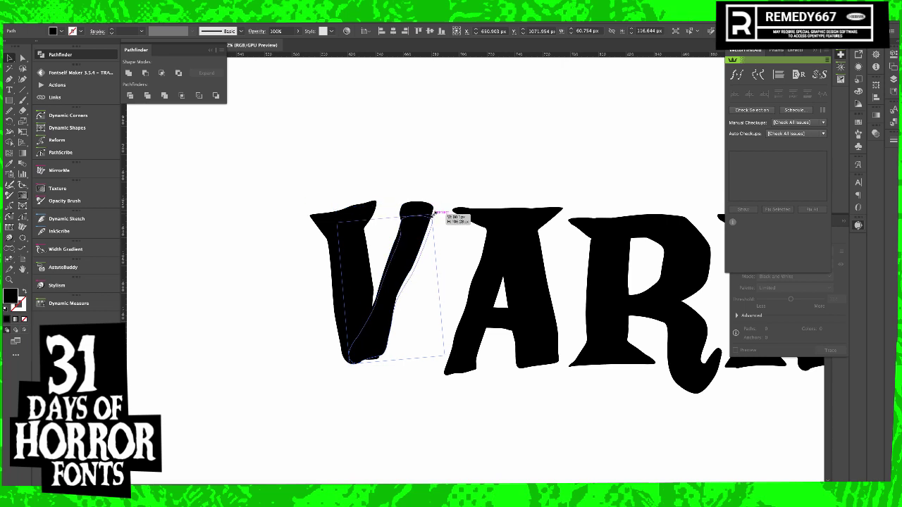
left_click(418, 185)
- Try the V close against the A, and set it aside well to the left of ARM
left_click_drag(356, 331, 390, 340)
left_click(340, 172)
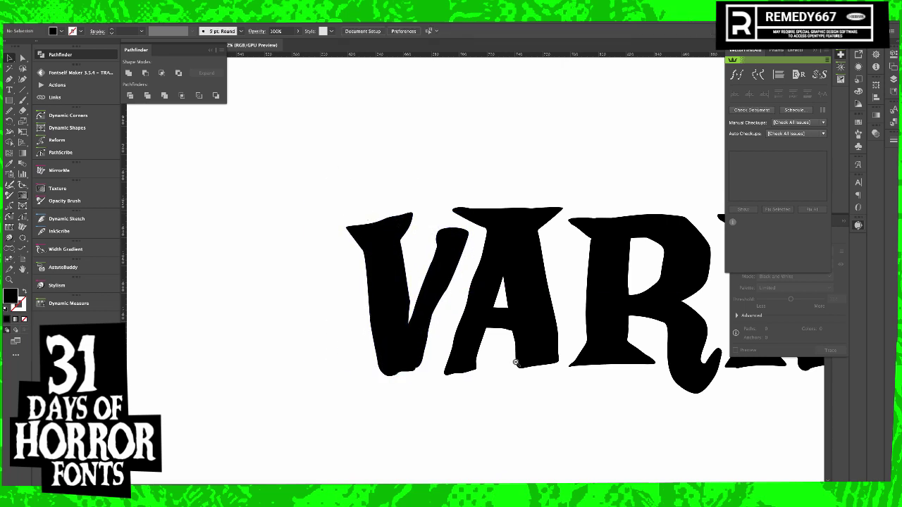
left_click_drag(514, 360, 382, 353)
left_click(382, 353)
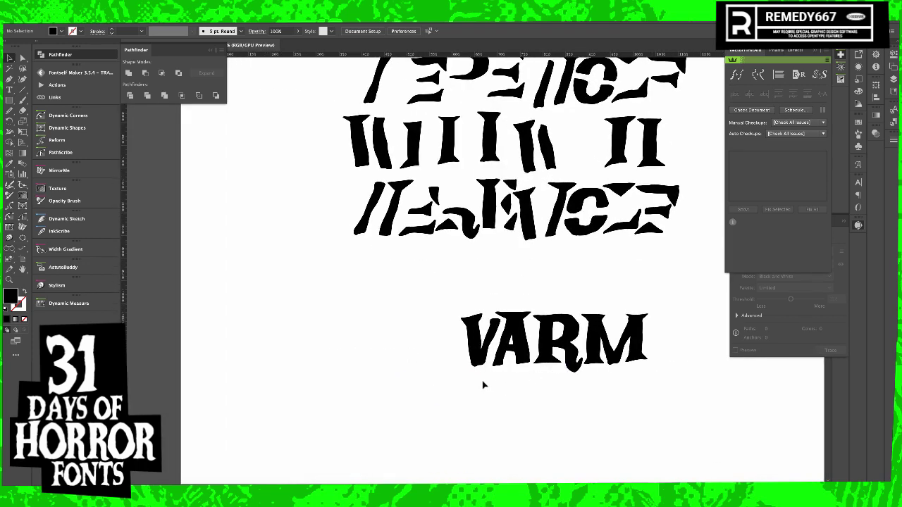
left_click_drag(471, 357, 323, 310)
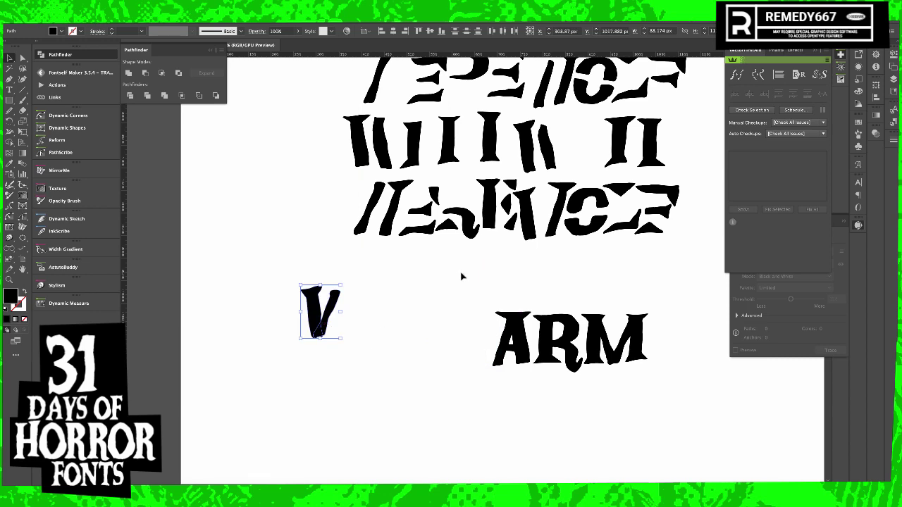
- Build an E after ARM from copies of a bottom arm, a thick stem and a top arm from the letter pieces
scroll(434, 273, "right", 3)
scroll(435, 273, "right", 1)
scroll(540, 264, "up", 2)
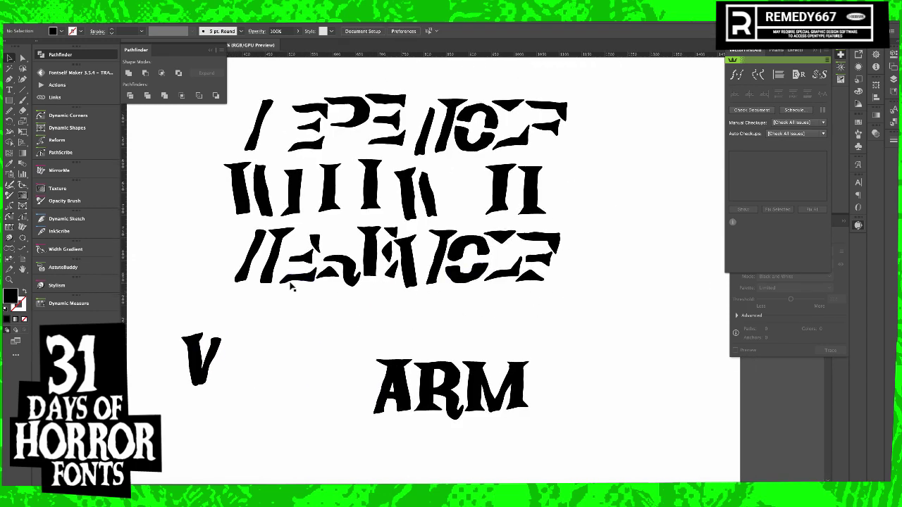
left_click_drag(305, 280, 564, 409)
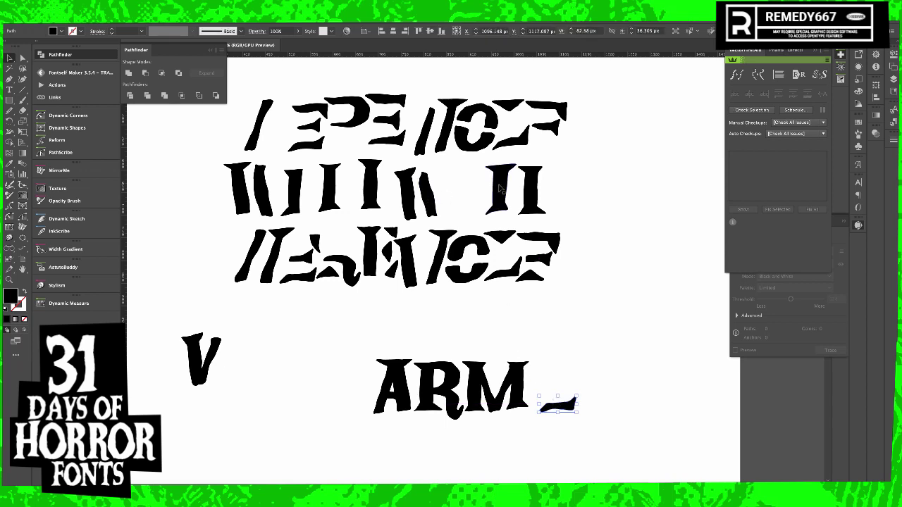
mouse_move(500, 188)
left_mouse_down()
mouse_move(548, 346)
mouse_move(544, 387)
mouse_move(560, 403)
left_mouse_up()
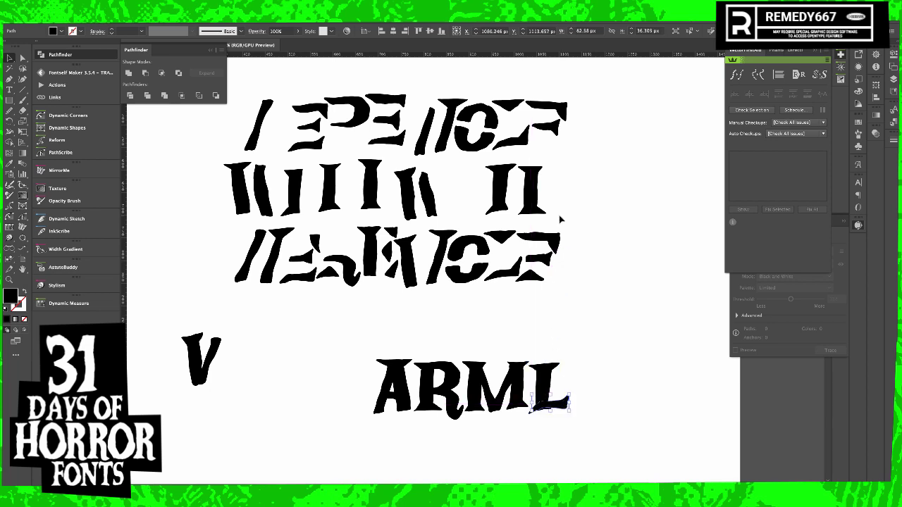
mouse_move(560, 123)
left_mouse_down()
mouse_move(569, 380)
mouse_move(628, 402)
mouse_move(607, 359)
left_mouse_up()
left_click(614, 383)
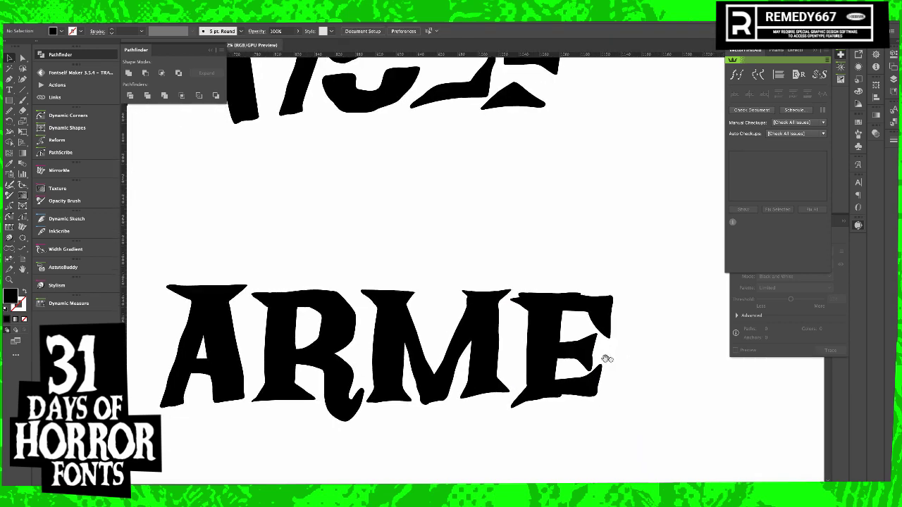
- Rotate the E's stem slightly clockwise and shift its top arm to line up with the stem's top edge
left_click(540, 329)
key("r")
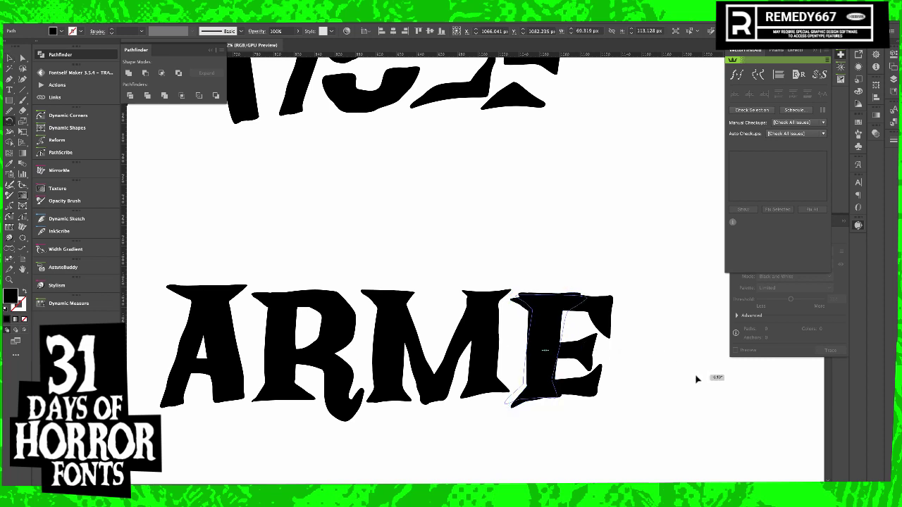
left_click_drag(694, 377, 693, 373)
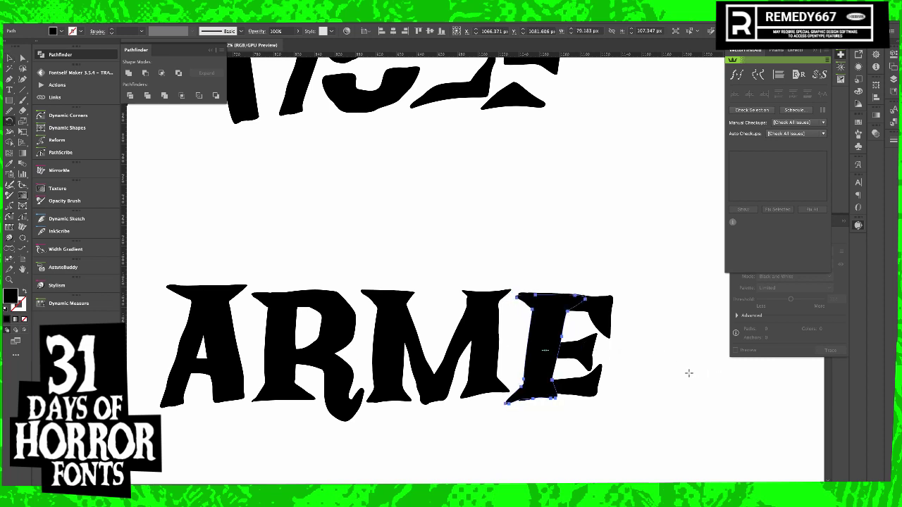
key("v")
left_click_drag(594, 306, 603, 313)
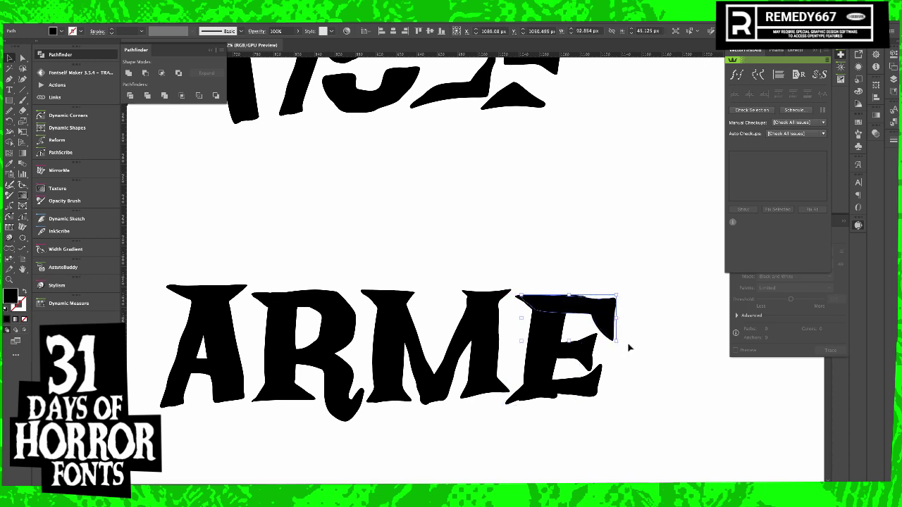
left_click(629, 348)
- Fit the E's bottom arm to the stem, and rotate the middle arm slightly and set it against the stem
left_click_drag(603, 385, 591, 410)
left_click_drag(519, 394, 717, 399)
left_click(501, 313)
left_click_drag(661, 354, 526, 333)
key("r")
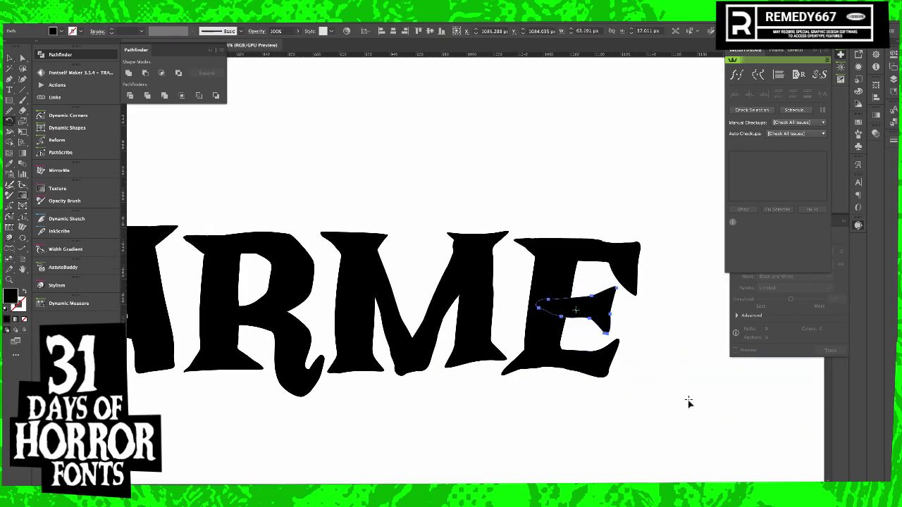
left_click_drag(687, 398, 688, 402)
key("v")
left_click_drag(604, 311, 598, 315)
left_click(656, 382)
- Raise the whole E level with the M and rotate it slightly counterclockwise beside the M
left_click_drag(655, 382, 563, 223)
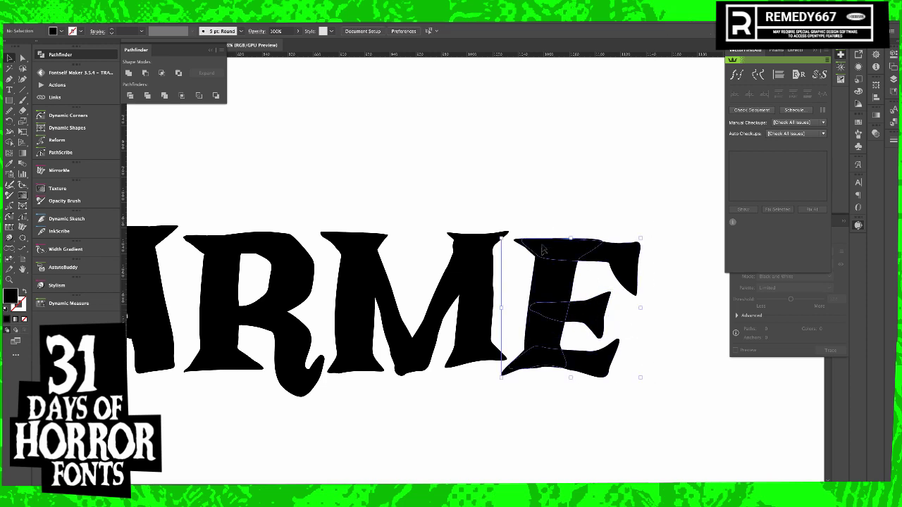
left_click_drag(551, 280, 557, 273)
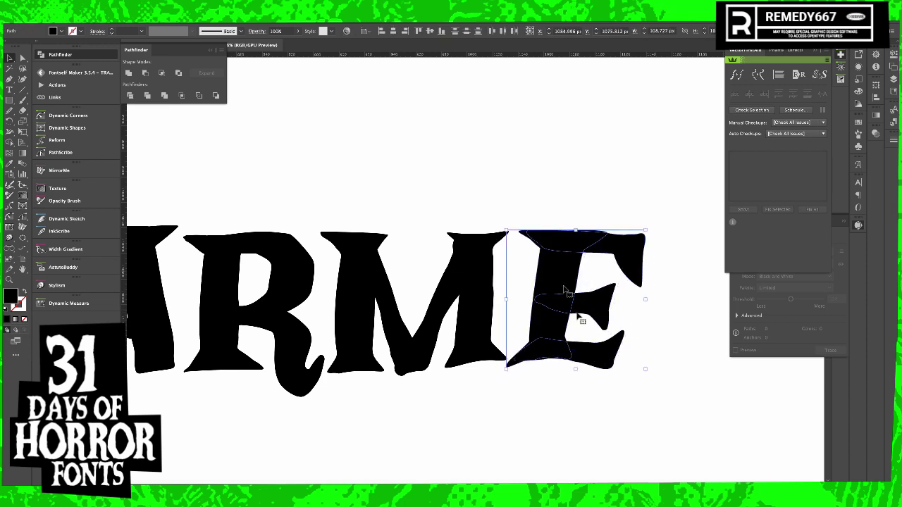
key("r")
left_click_drag(625, 426, 635, 420)
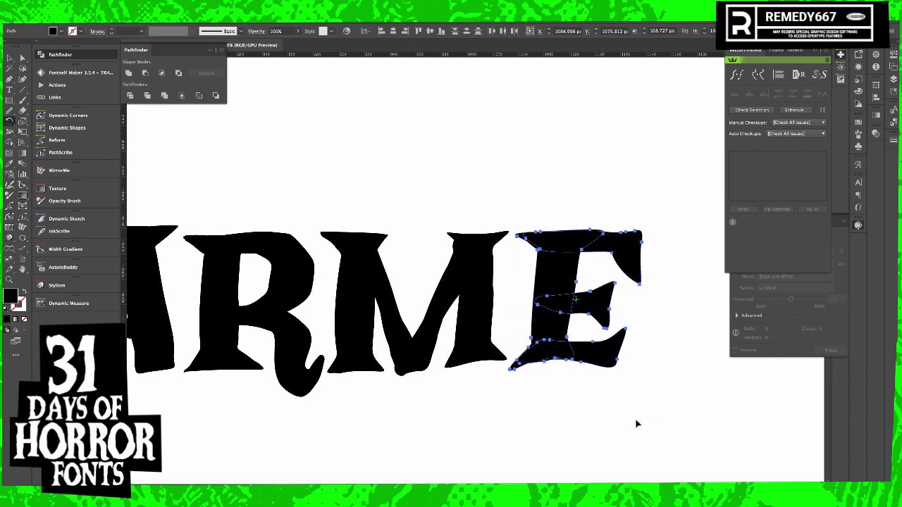
key("v")
left_click_drag(552, 311, 549, 311)
key("r")
key("v")
key("super+shift+a")
- Place copies of two upright stems after the E as the left and right sides of an N
left_click_drag(582, 337, 473, 329)
left_click_drag(585, 361, 513, 385)
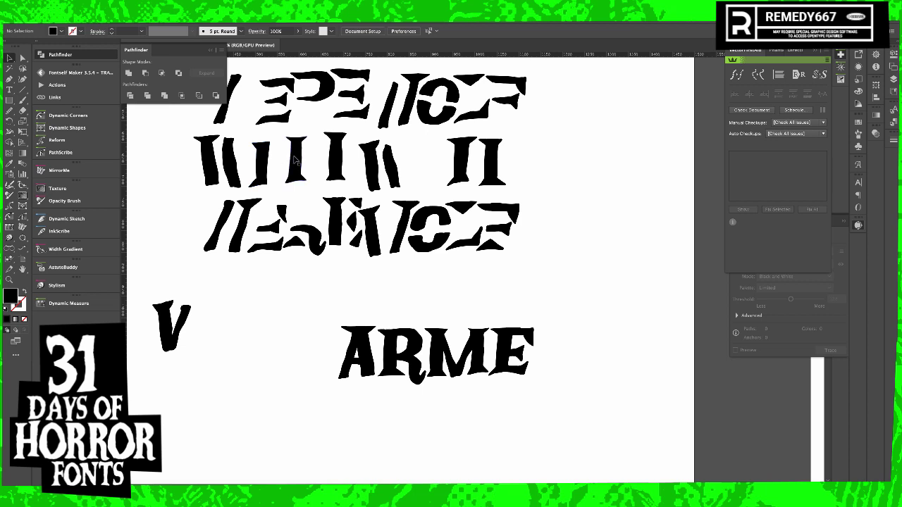
left_click_drag(272, 165, 579, 351)
left_click(572, 391)
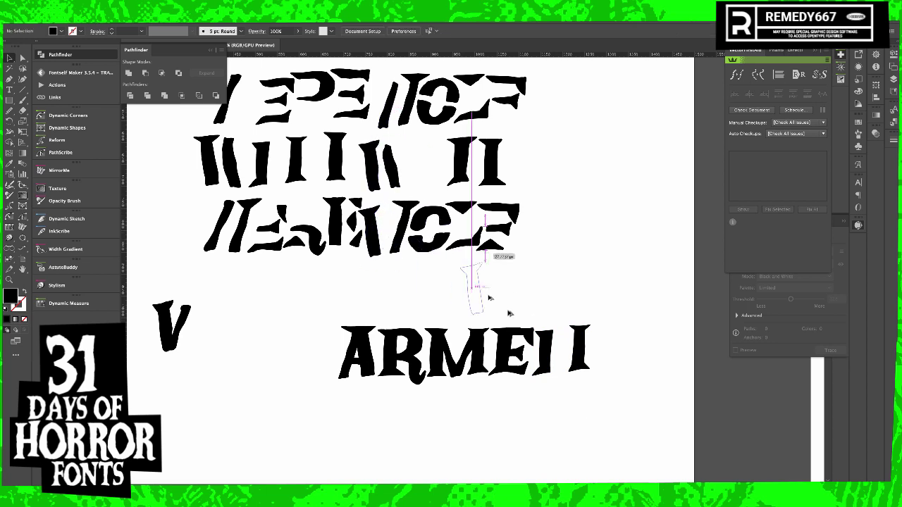
left_click_drag(547, 344, 541, 289)
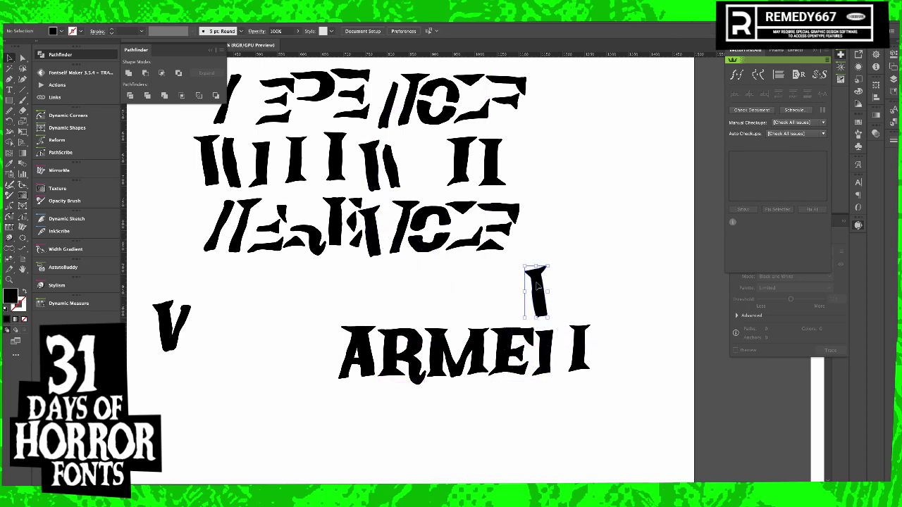
key("super+z")
left_click(540, 163)
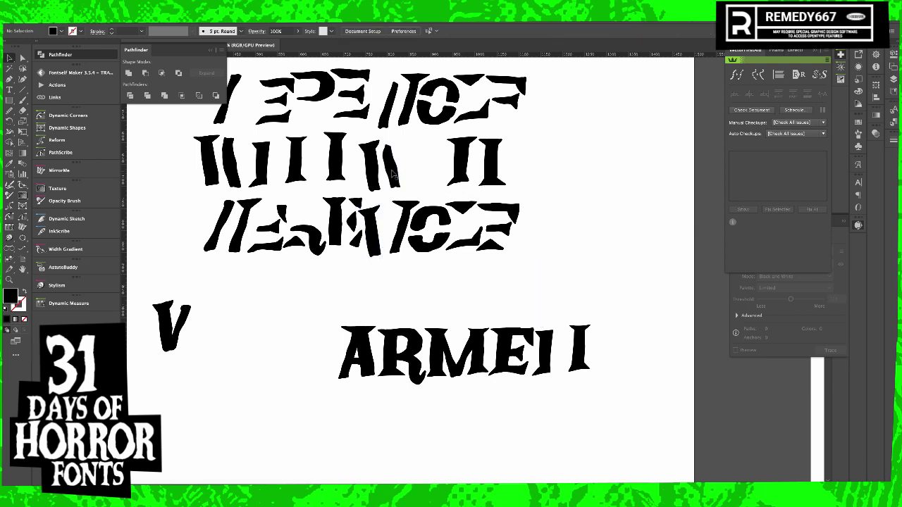
- Copy the short slanted stroke from the second row between the N's stems and rotate it into the diagonal
left_click_drag(388, 173, 553, 360)
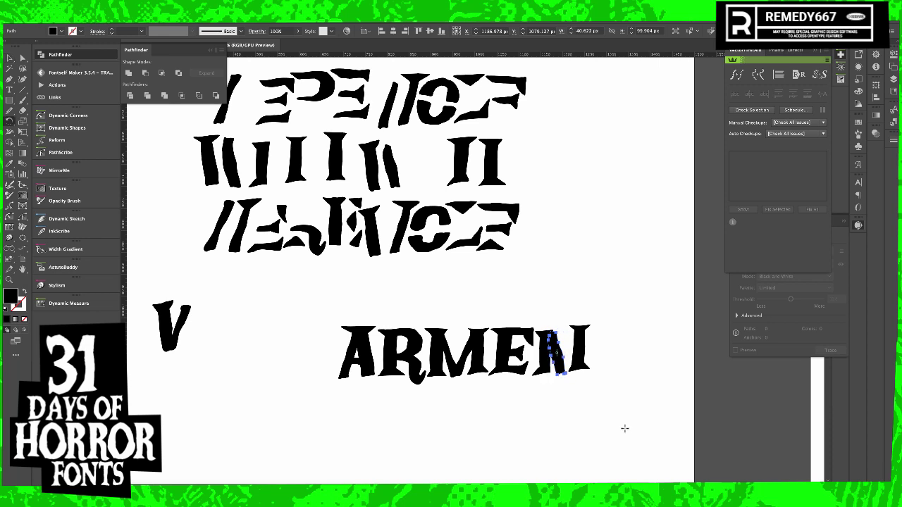
left_click_drag(634, 417, 580, 420)
left_click(570, 380, "super")
left_click_drag(570, 369, 672, 403)
key("v")
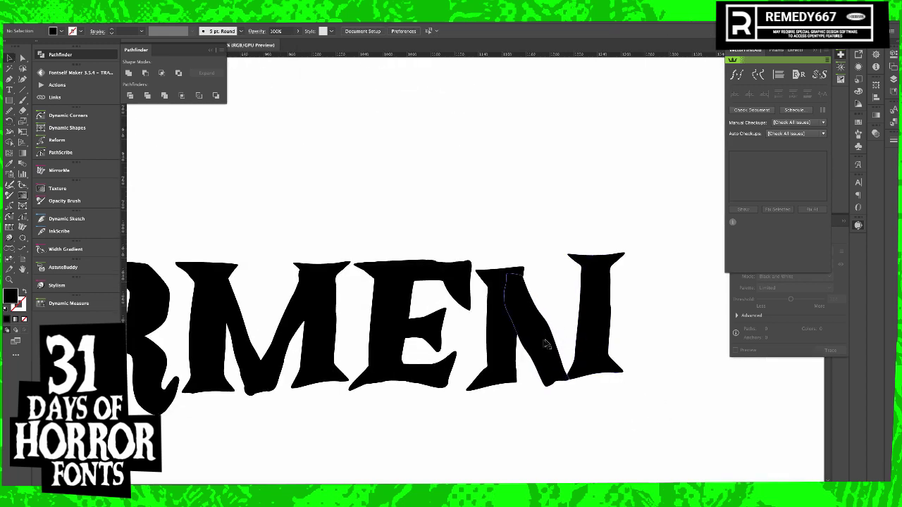
- Move the N's right stem against the diagonal and shorten it from the top to about 95 px high
mouse_move(578, 345)
left_mouse_down()
mouse_move(550, 343)
mouse_move(553, 335)
mouse_move(584, 346)
left_mouse_up()
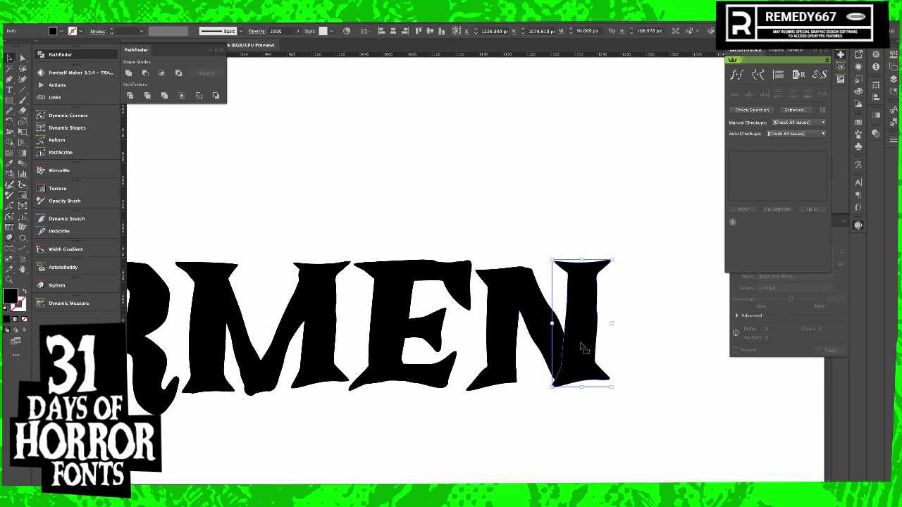
left_click(638, 346)
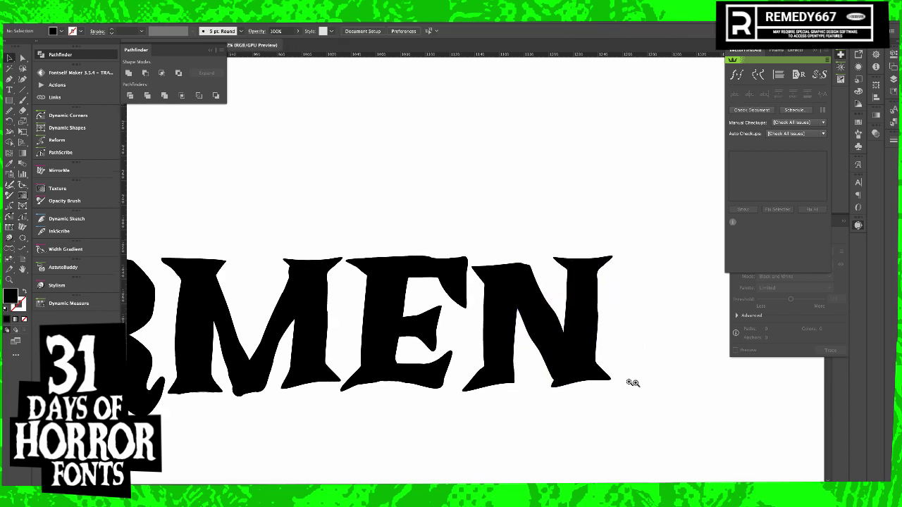
left_click_drag(633, 383, 641, 385)
left_click_drag(604, 289, 607, 275)
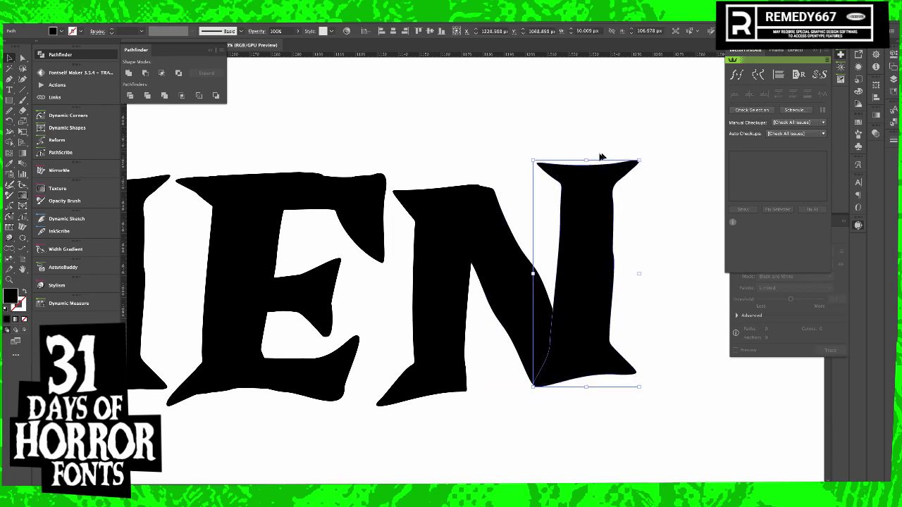
left_click_drag(586, 161, 587, 175)
left_click_drag(586, 185, 587, 186)
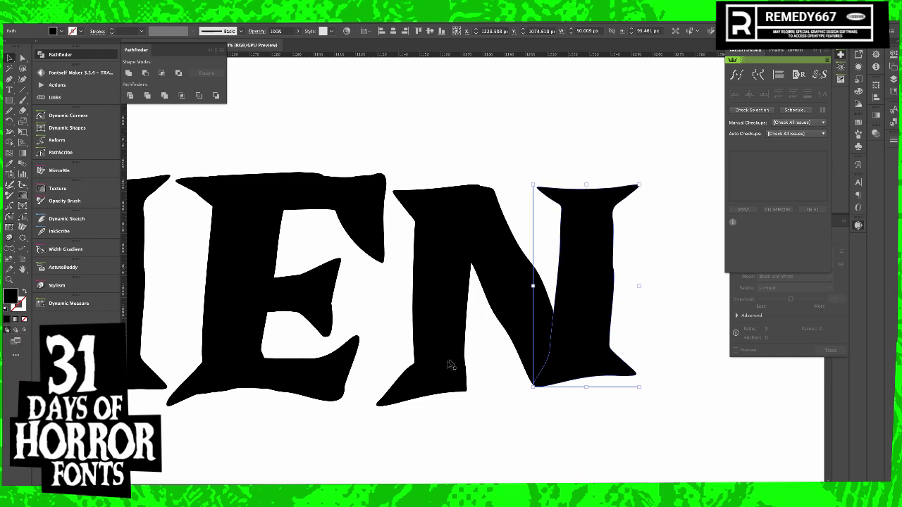
- Shorten the N's left stem slightly from its foot and narrow the whole N to about 113 px
left_click(436, 374)
left_click_drag(429, 408, 427, 398)
left_click_drag(609, 439, 439, 181)
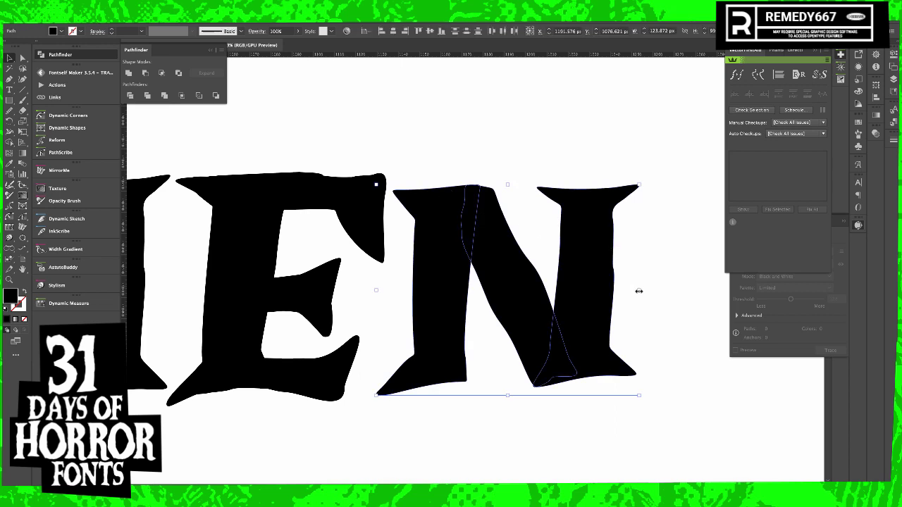
left_click_drag(638, 291, 616, 296)
- Tilt the N slightly clockwise and stretch it a little taller so it sits level beside the E
key("a")
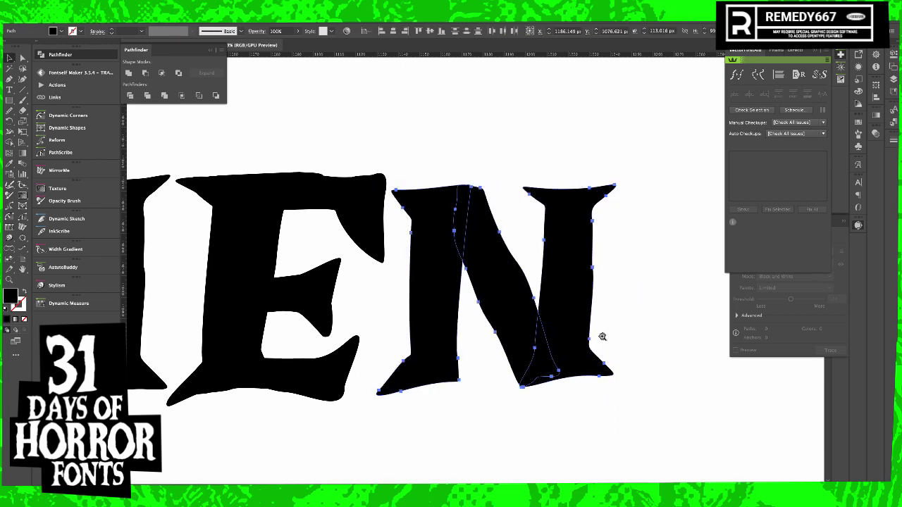
left_click_drag(603, 337, 542, 321)
key("v")
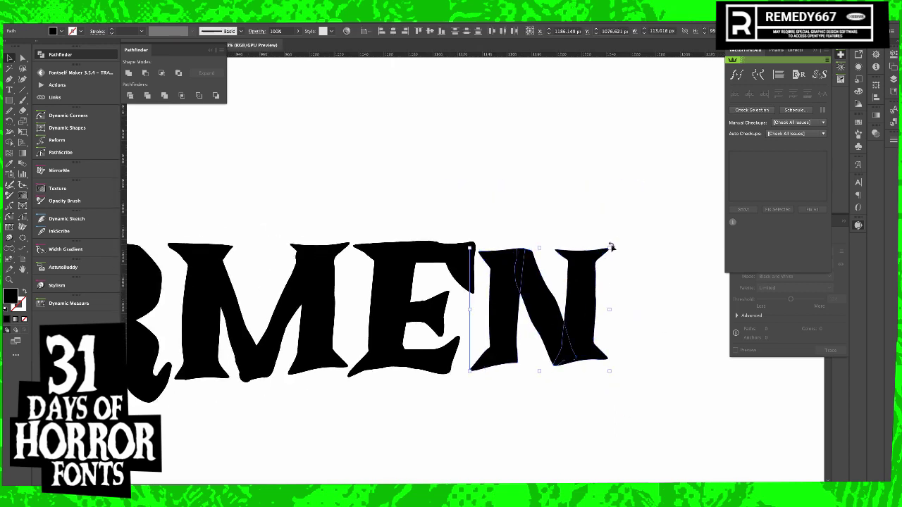
left_click_drag(613, 244, 617, 250)
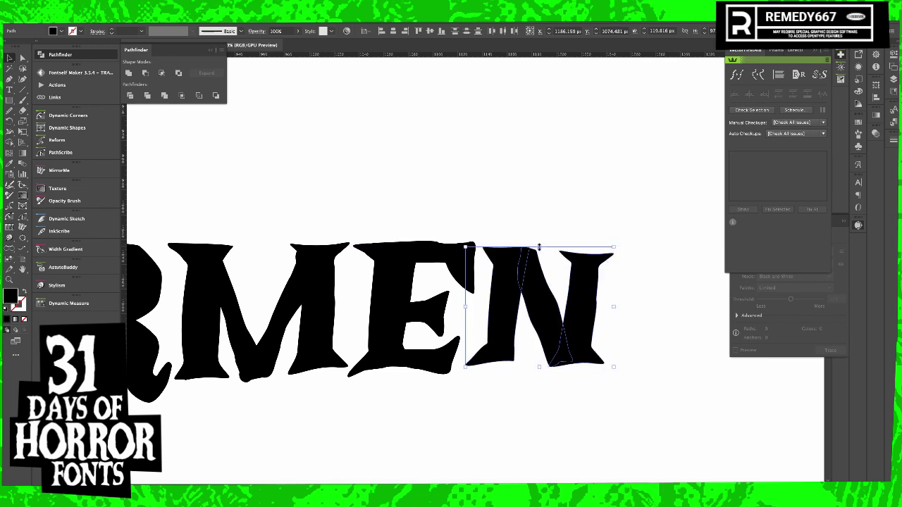
left_click_drag(539, 246, 539, 240)
left_click_drag(548, 343, 566, 349)
left_click(651, 391)
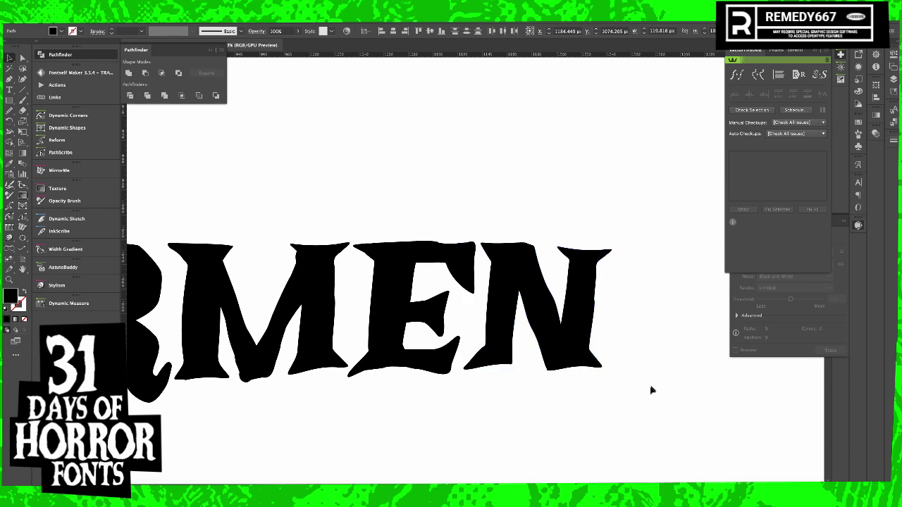
- Copy the plain slanted stroke and set it aside near the V, and place a slanted serifed stroke before ARMEN
left_click_drag(651, 391, 548, 376)
left_click_drag(476, 438, 542, 439)
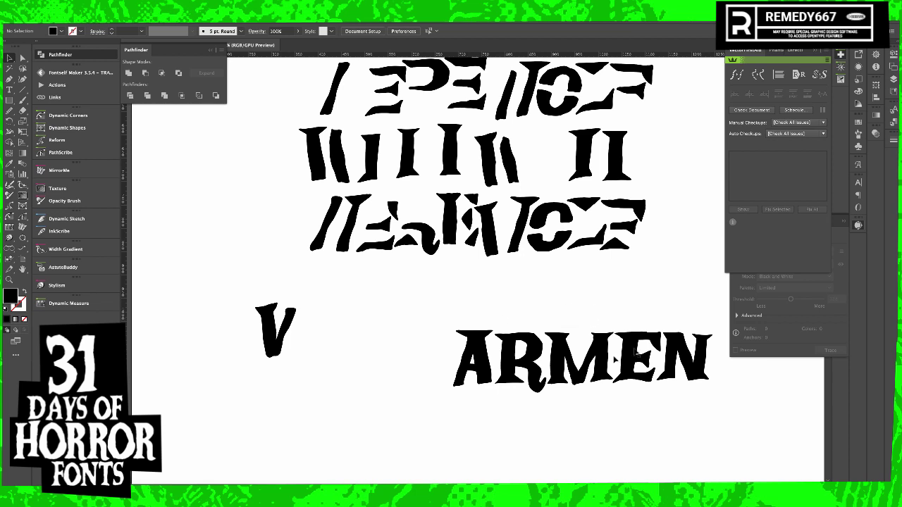
left_click_drag(730, 397, 642, 413)
left_click_drag(536, 298, 600, 343)
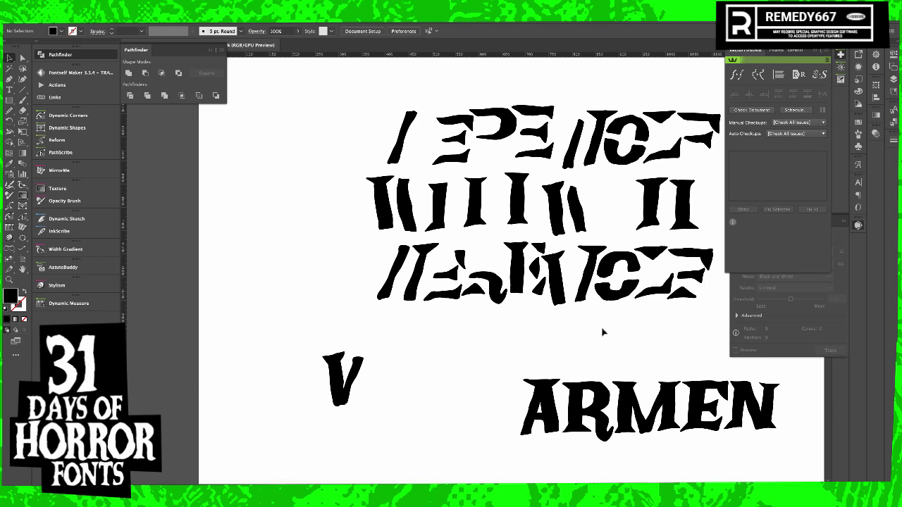
mouse_move(402, 147)
left_mouse_down()
mouse_move(477, 354)
mouse_move(479, 408)
left_mouse_up()
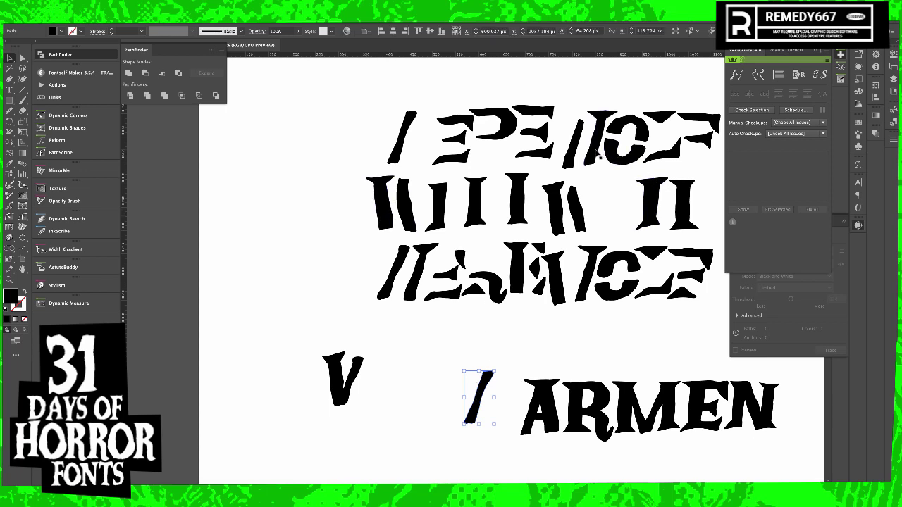
left_click_drag(478, 416, 418, 364)
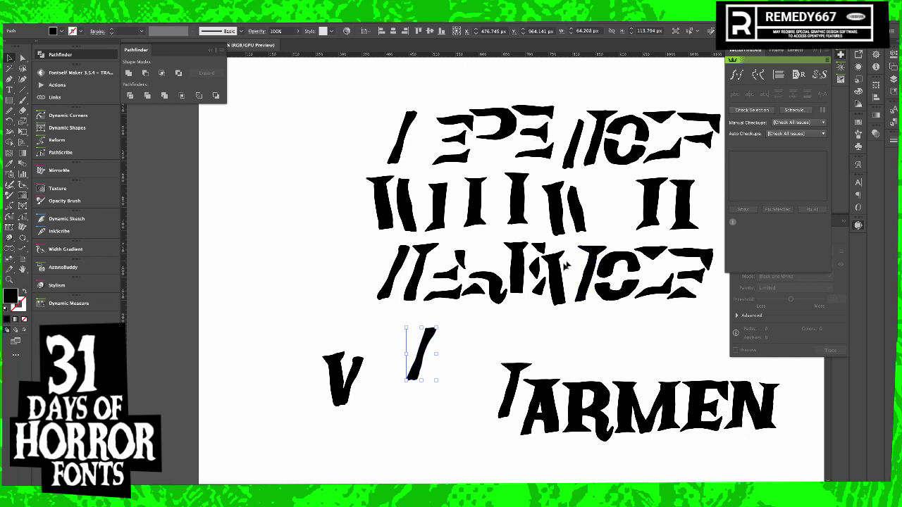
- Add a copy of a serifed left stroke to form a new V before ARMEN, and enlarge it below the baseline
left_click_drag(513, 377, 479, 385)
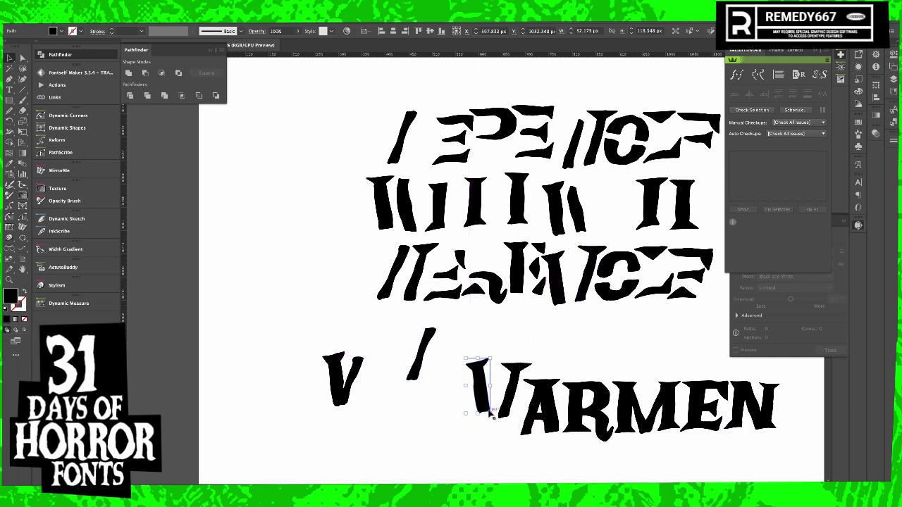
mouse_move(491, 415)
left_mouse_down()
mouse_move(496, 455)
mouse_move(482, 413)
left_mouse_up()
left_click(513, 449)
scroll(525, 451, "up", 1)
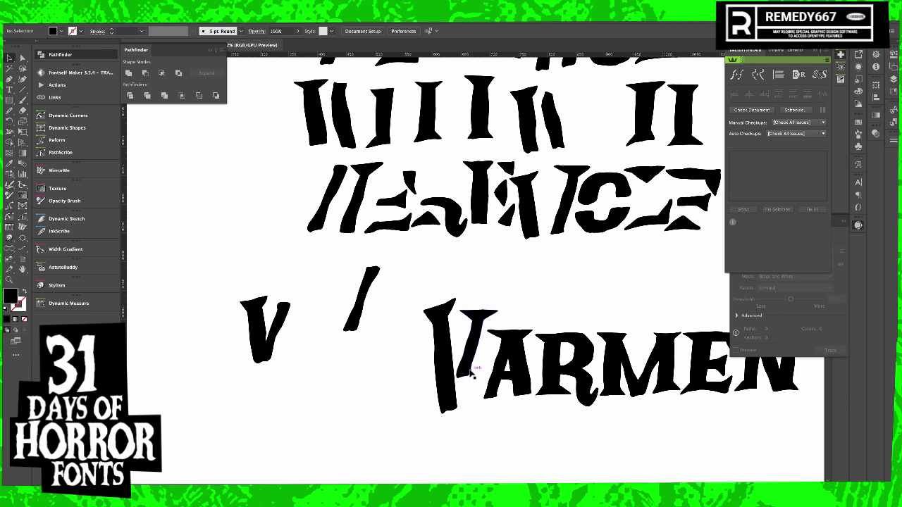
- Duplicate the new V's right stroke down to the left stroke's tip and erase the duplicate's protruding top serif
left_click_drag(470, 371, 462, 404)
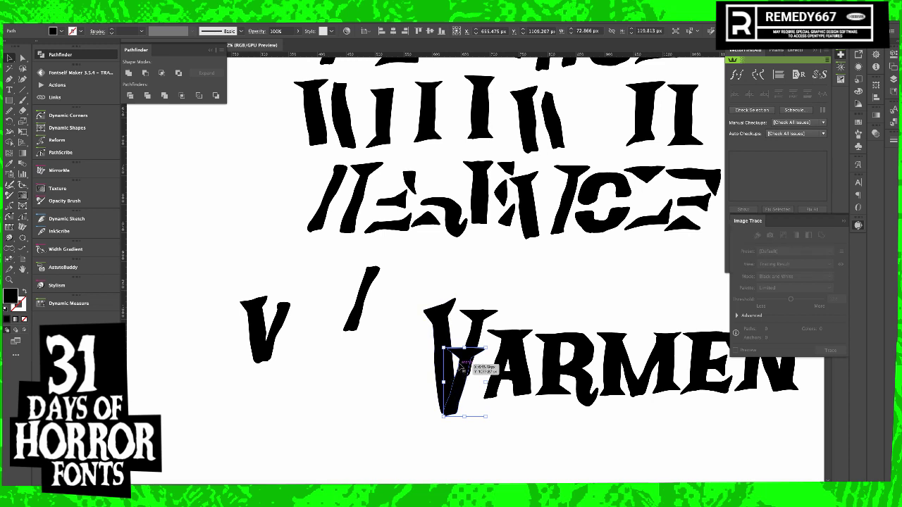
key("shift+e")
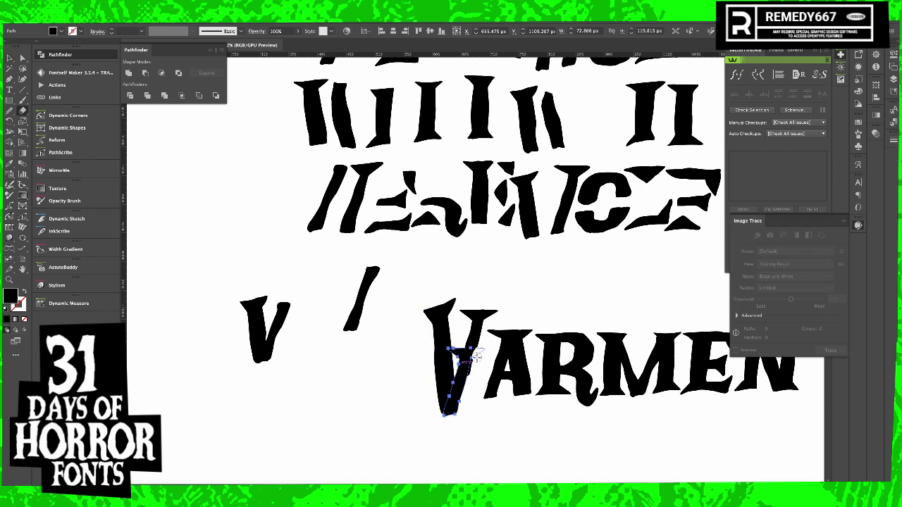
left_click_drag(478, 349, 447, 346)
left_click(470, 425, "super")
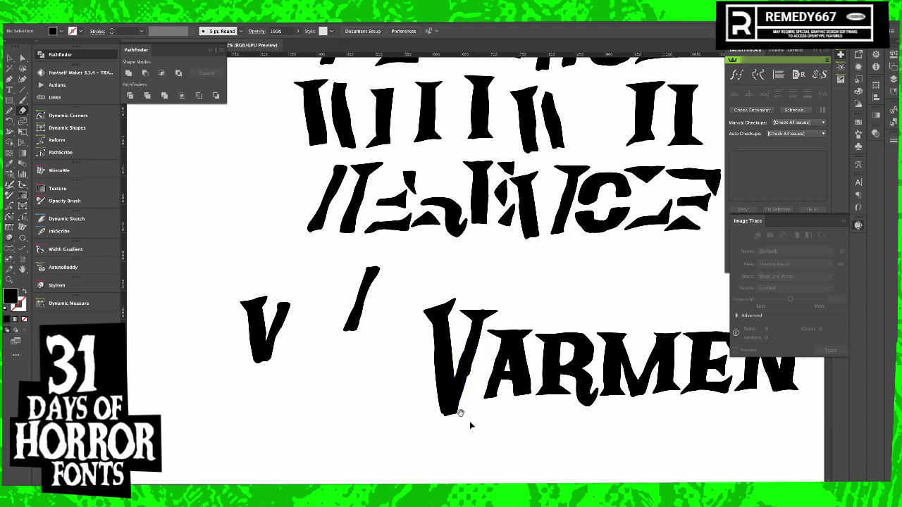
- Shift the large V's left stroke slightly toward its right stroke to tighten the joint, and group the V's pieces
left_click_drag(462, 405, 537, 413)
key("v")
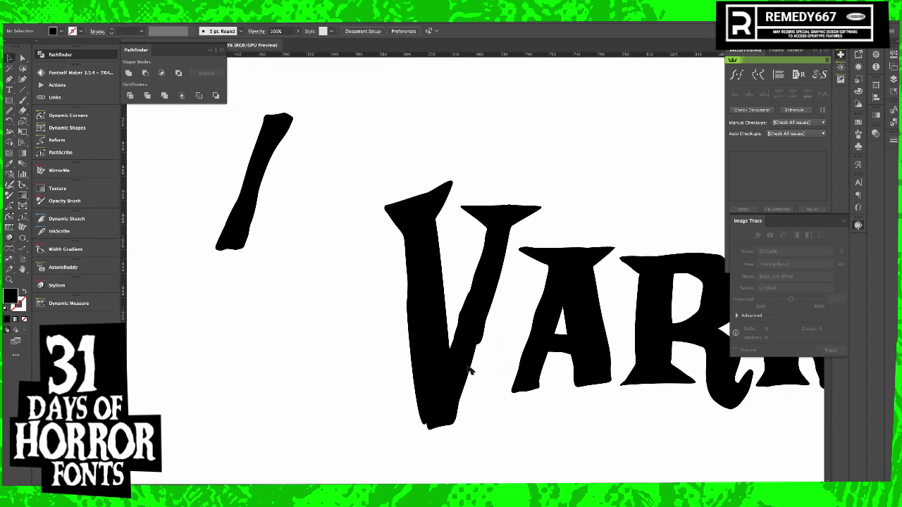
left_click_drag(466, 367, 430, 373)
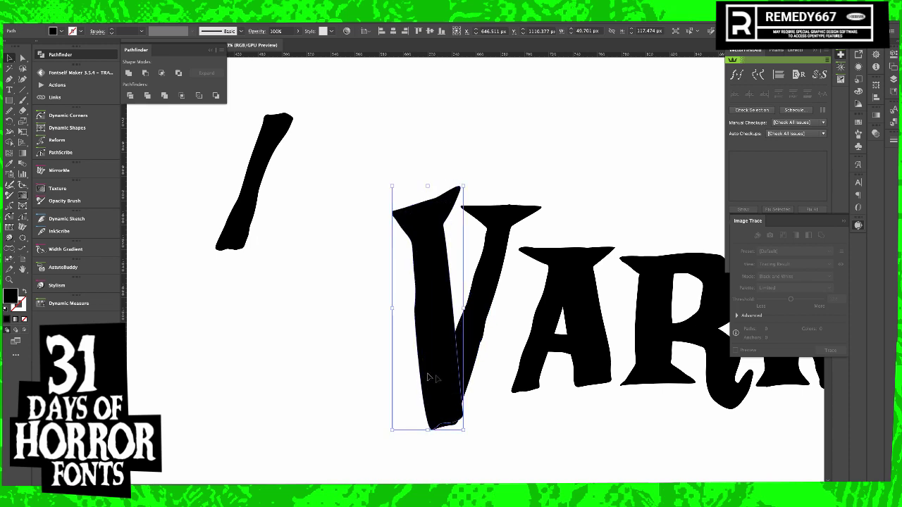
left_click(494, 429)
left_click_drag(475, 436, 406, 309)
key("super+g")
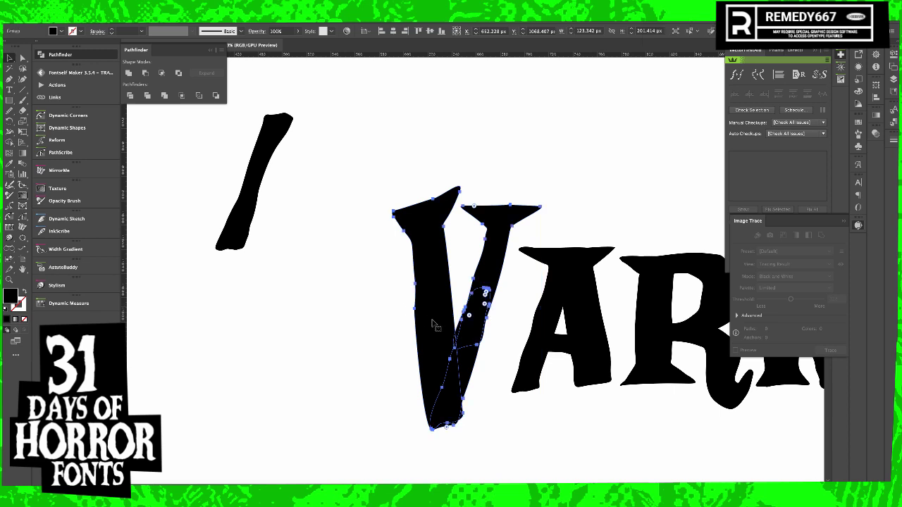
- Tilt the grouped V slightly counter-clockwise, shorten it, and place it close against the A of VARMEN
left_click_drag(570, 431, 572, 421)
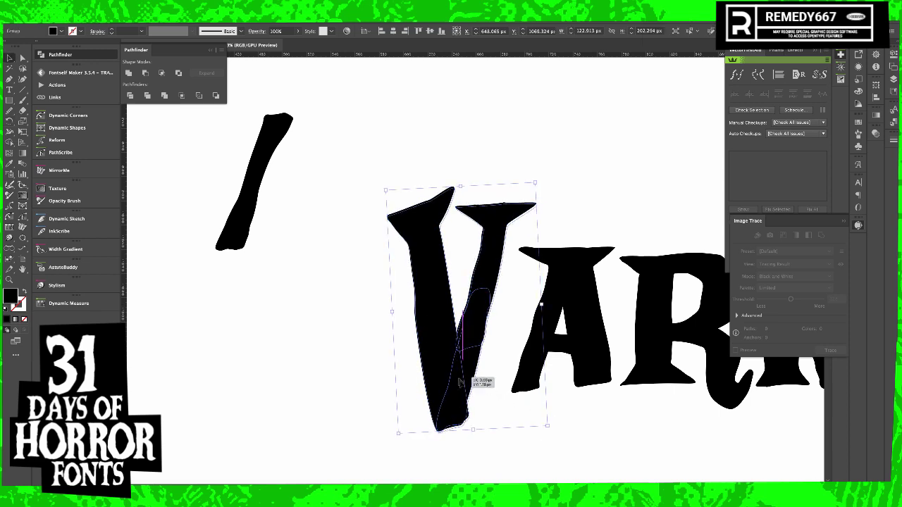
mouse_move(476, 437)
left_mouse_down()
mouse_move(477, 455)
mouse_move(474, 419)
left_mouse_up()
left_click_drag(446, 386, 458, 386)
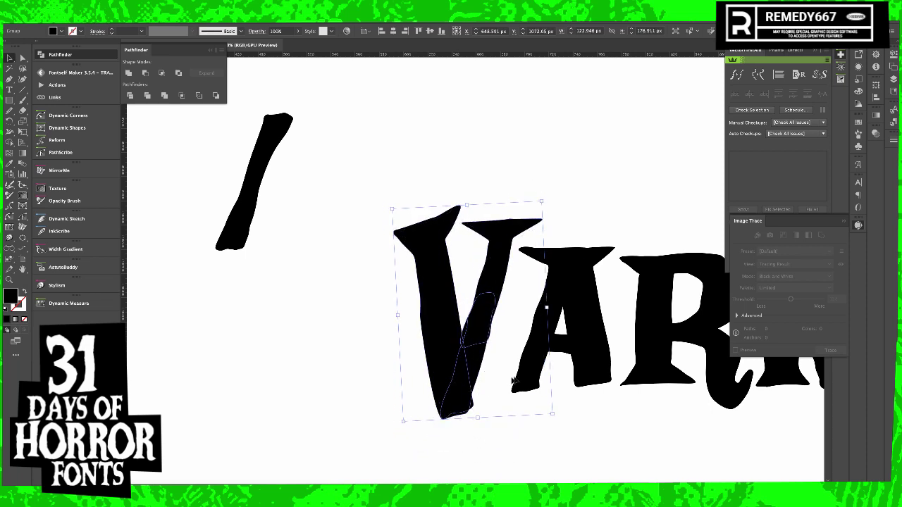
left_click(518, 381)
left_click(657, 447)
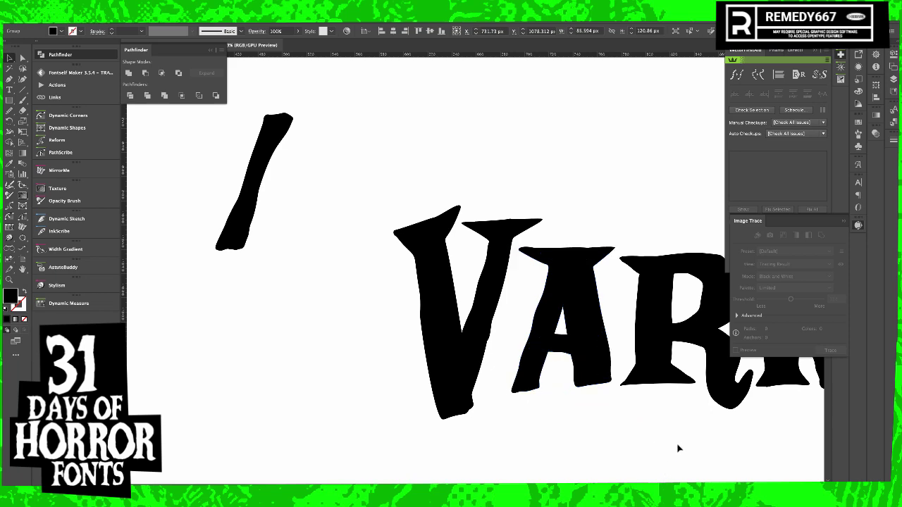
key("ctrl+0")
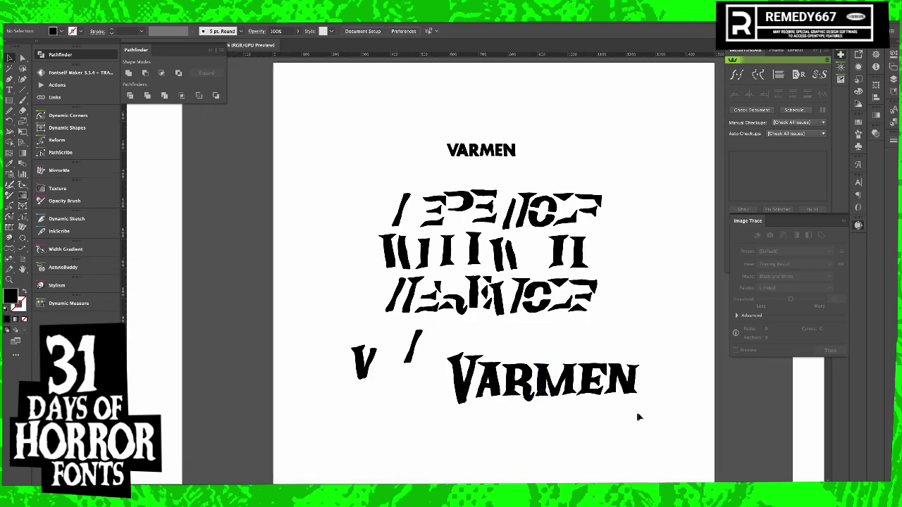
- Hide Layer 1, show the green poster artwork, and paste a copy of the VARMEN lettering in place on the layer above the background
left_click_drag(638, 417, 457, 346)
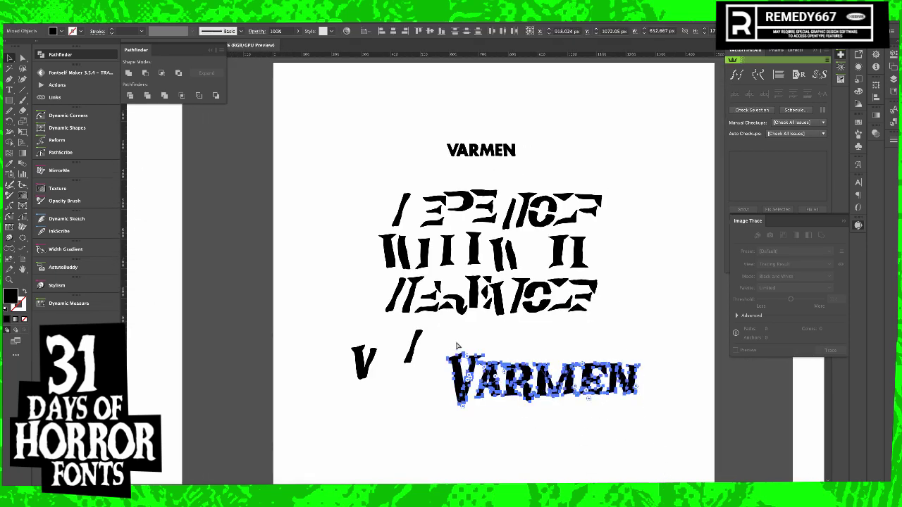
key("v")
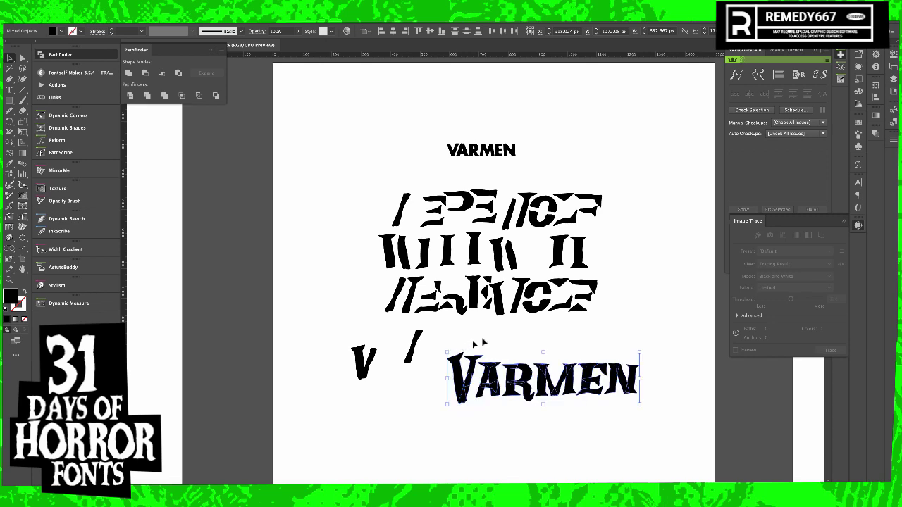
key("F7")
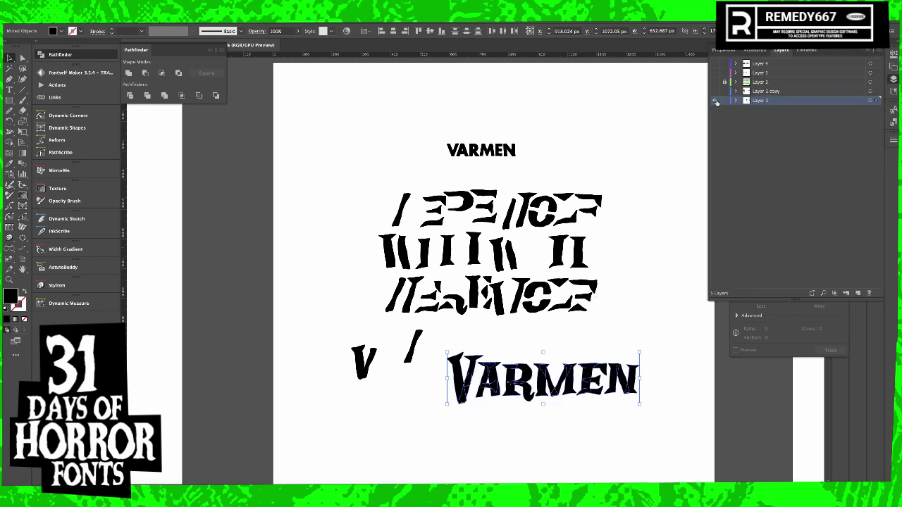
left_click(716, 100)
left_click(716, 82)
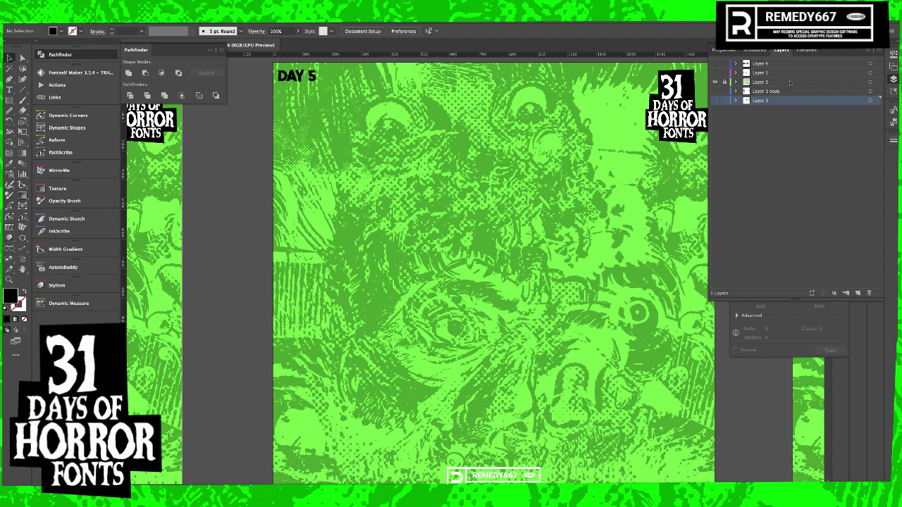
left_click(791, 82)
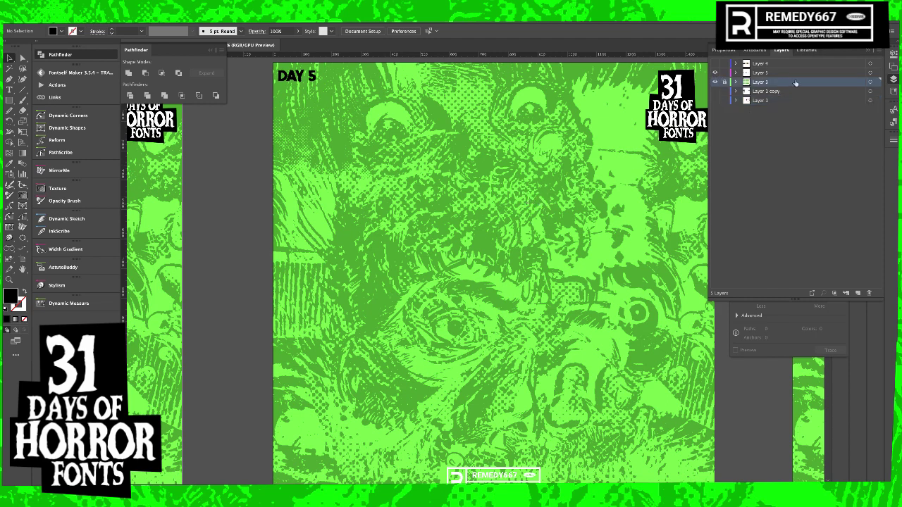
left_click(794, 73)
key("ctrl+f")
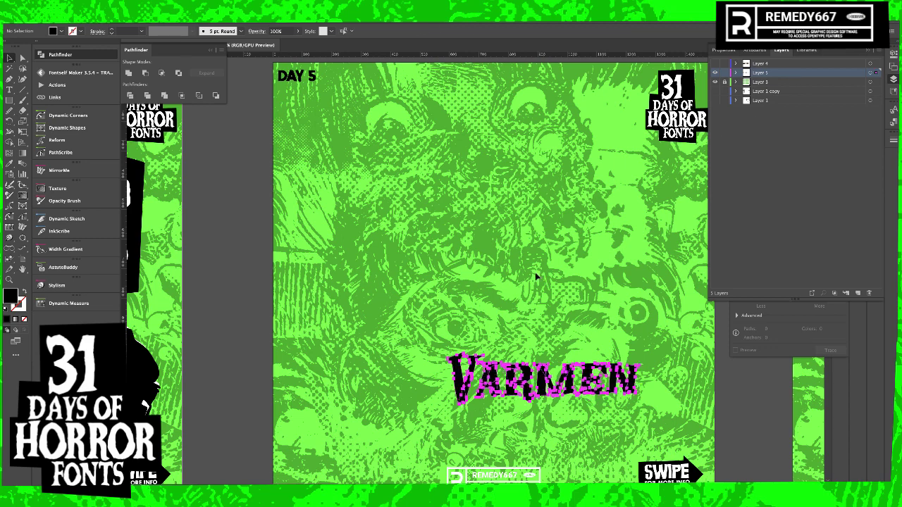
- Enlarge the pasted VARMEN lettering to about 1330 px wide, group it, and centre it across the Day 5 poster
left_click_drag(447, 350, 276, 282)
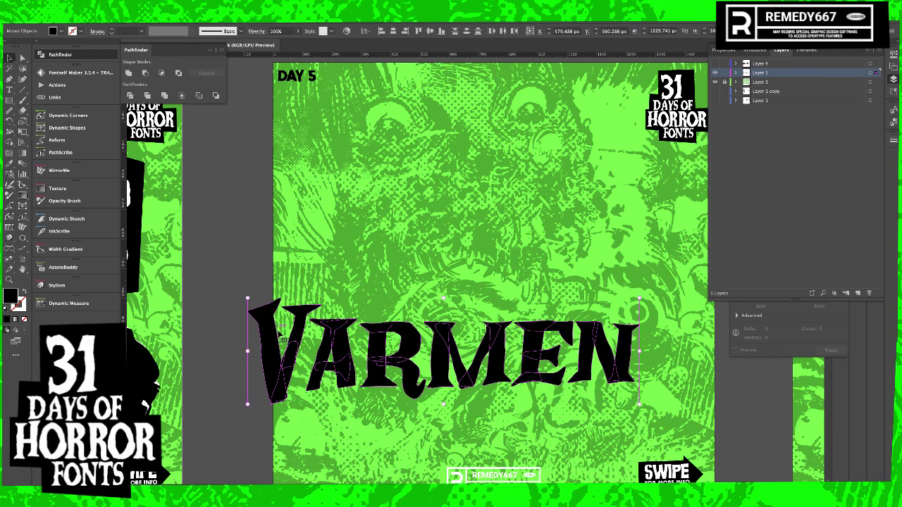
left_click_drag(296, 336, 349, 248)
key("a")
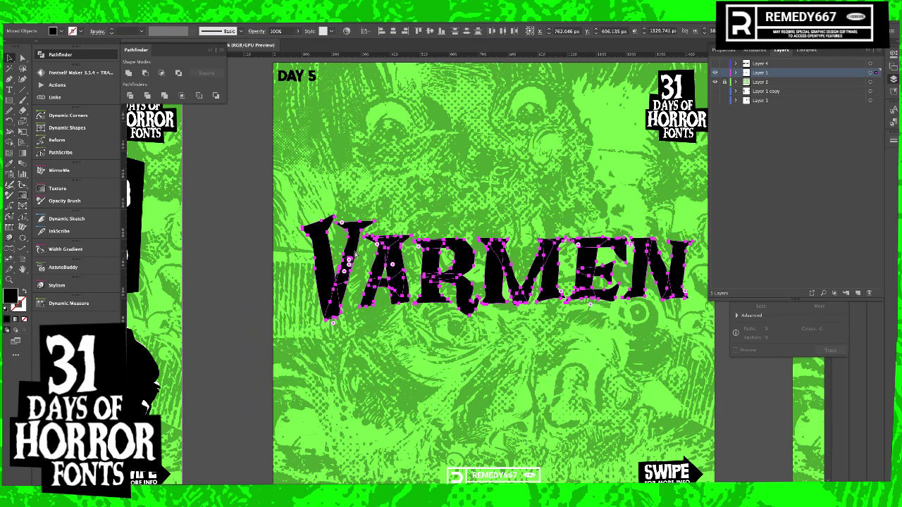
key("v")
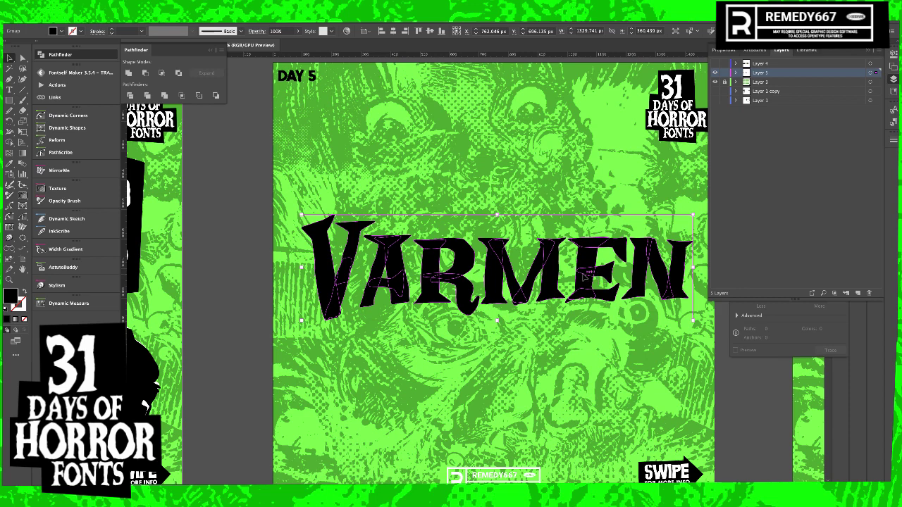
left_click_drag(584, 276, 576, 282)
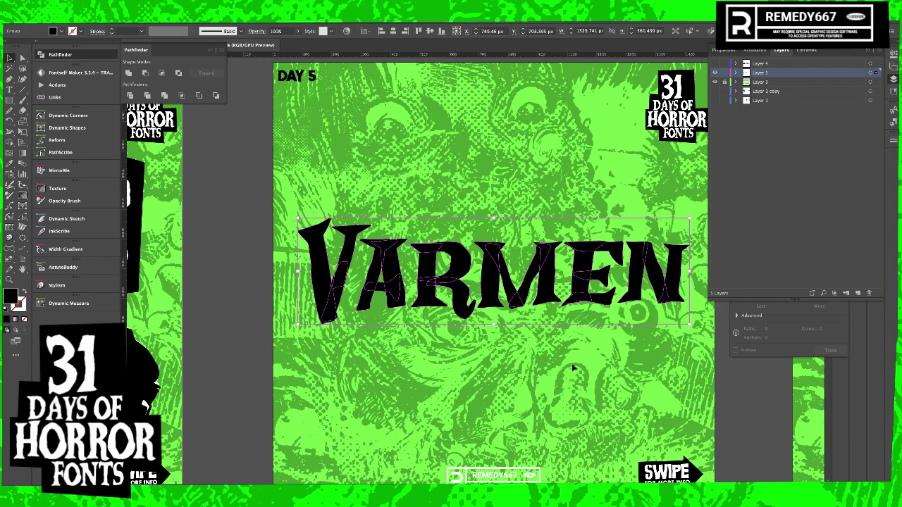
- Draw a closed black angular panel with the Pen tool around VARMEN, stepped taller around the V and under the first letters
key("p")
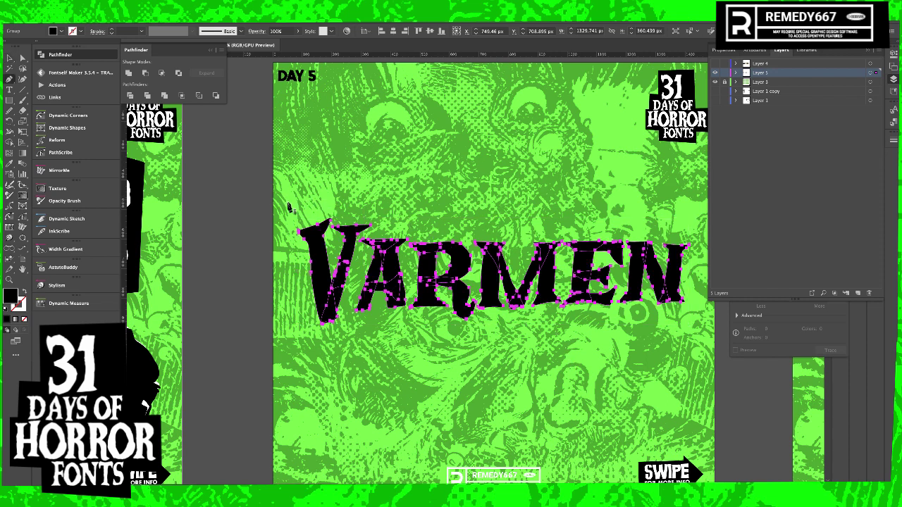
left_click(289, 209)
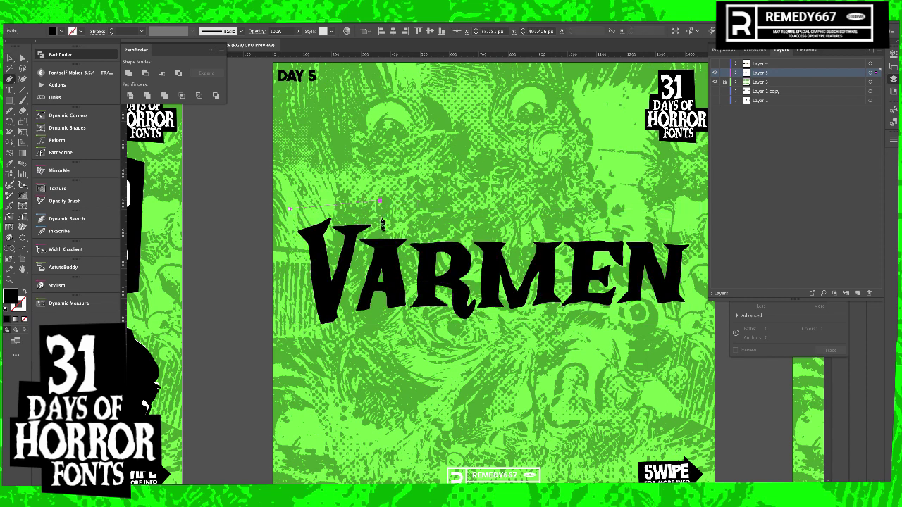
left_click(380, 201)
left_click_drag(383, 231, 384, 228)
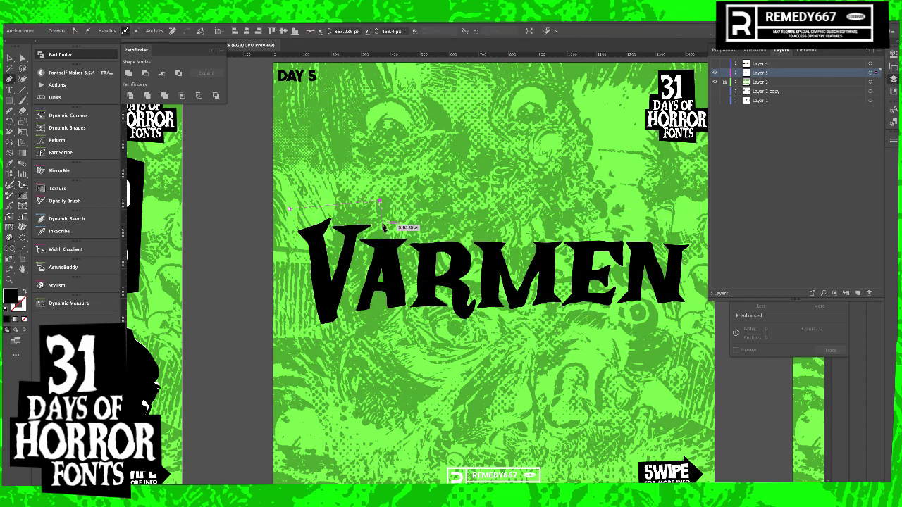
left_click(382, 224)
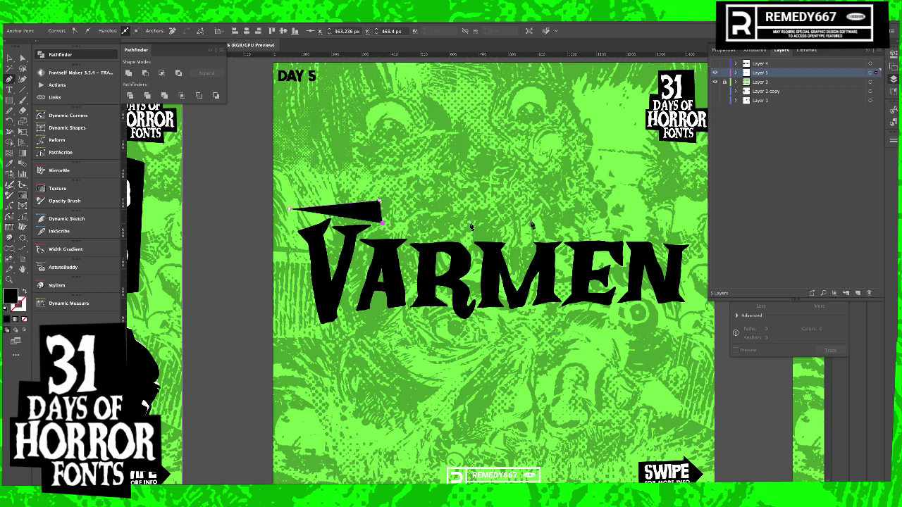
left_click(704, 230)
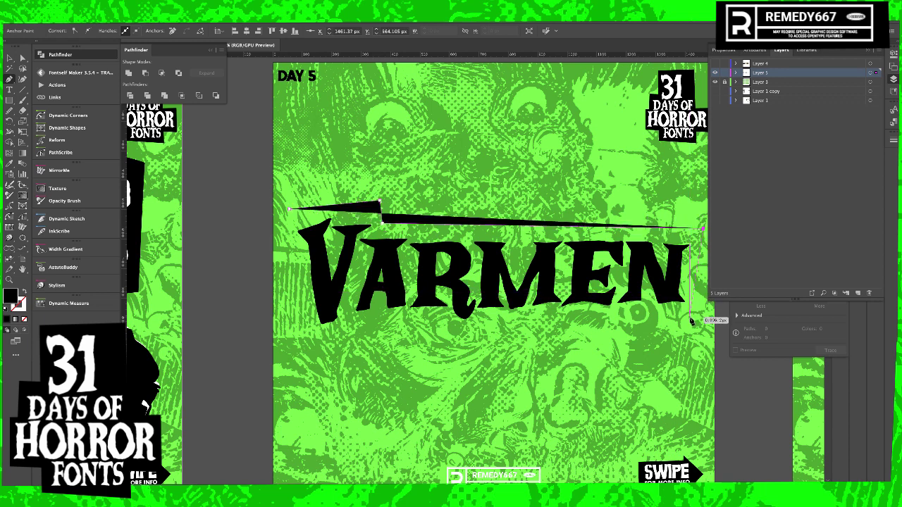
left_click(690, 322)
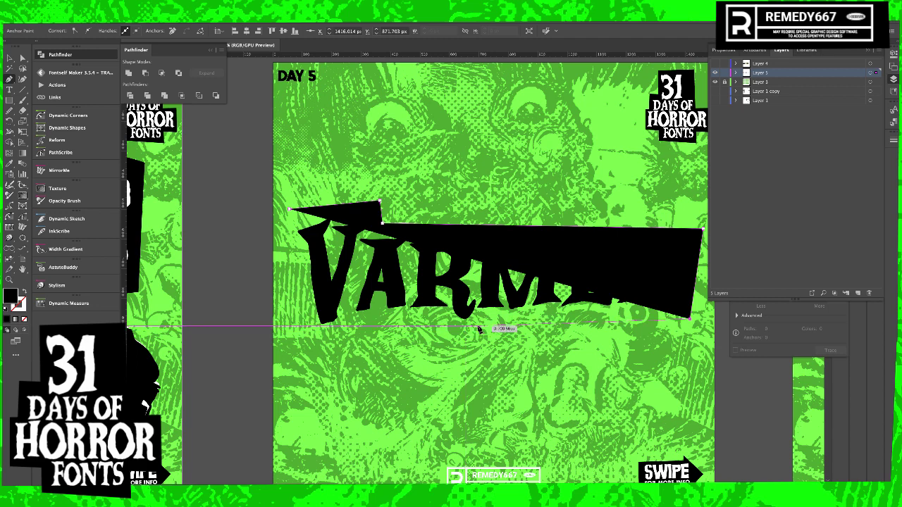
left_click(442, 324)
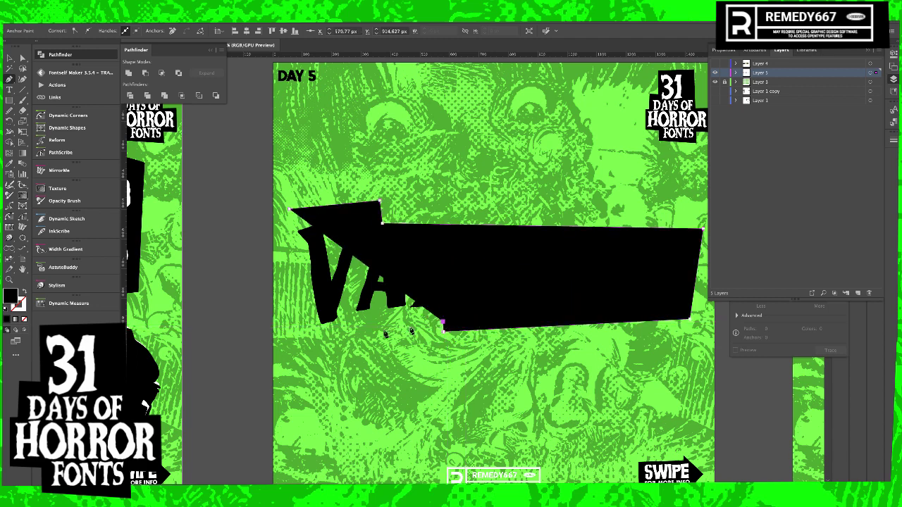
left_click(300, 343)
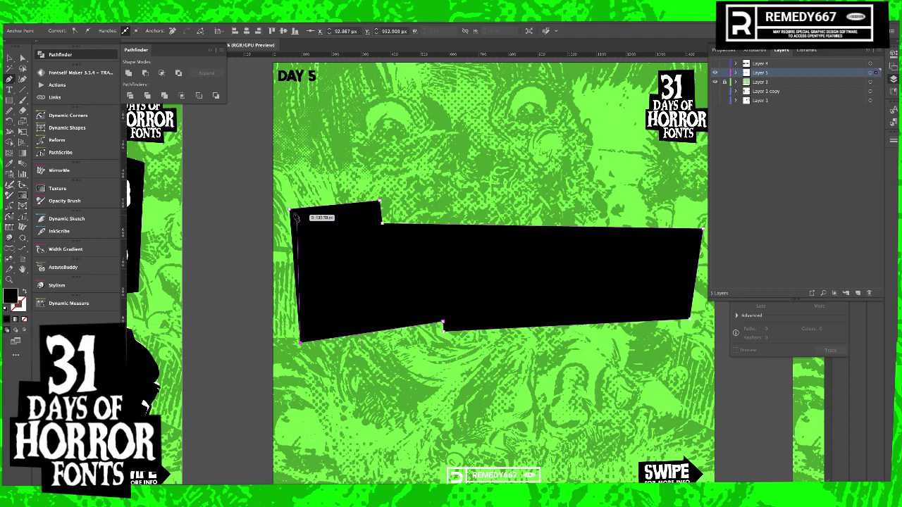
left_click(290, 211)
- Send the black panel behind the VARMEN lettering and recolour the letters with white sampled from the poster's corner logo
key("v")
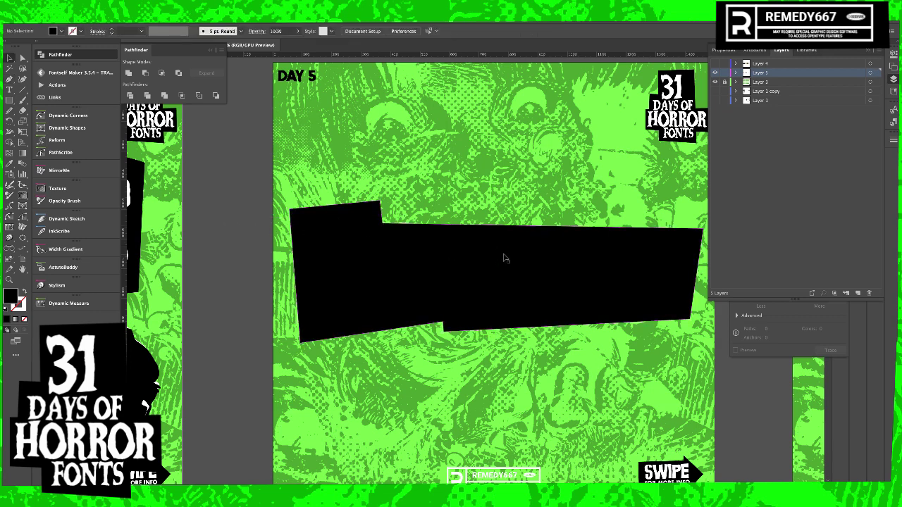
left_click(504, 257)
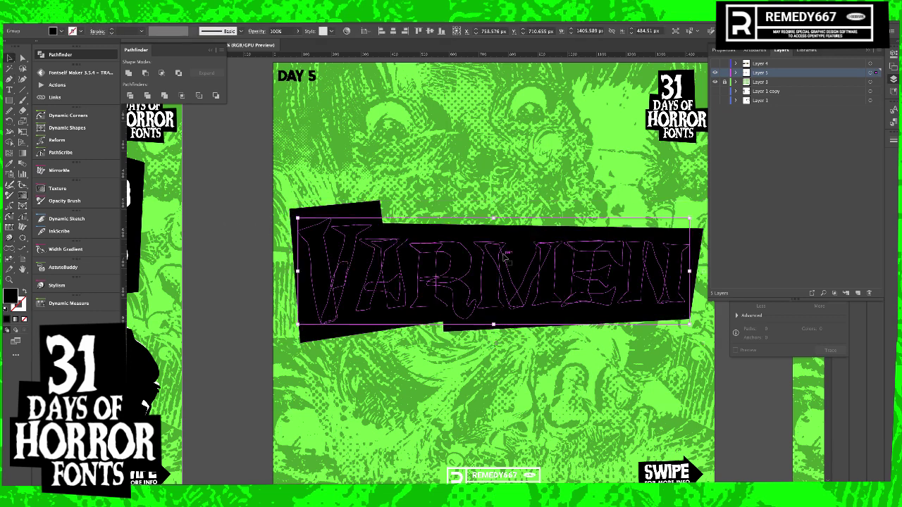
key("i")
left_click(678, 84)
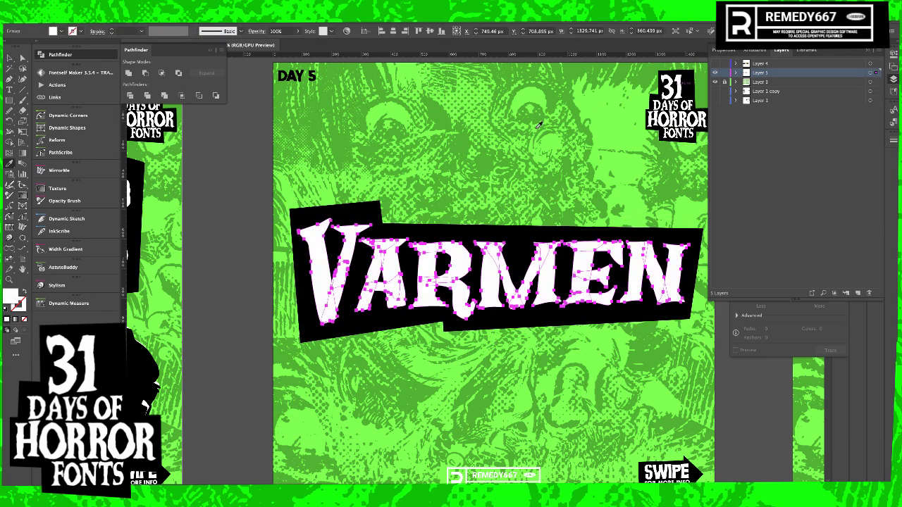
key("super+shift+a")
- Review the Day 5 VARMEN poster up close and compare it with the neighbouring days' posters
left_click_drag(656, 354, 466, 242)
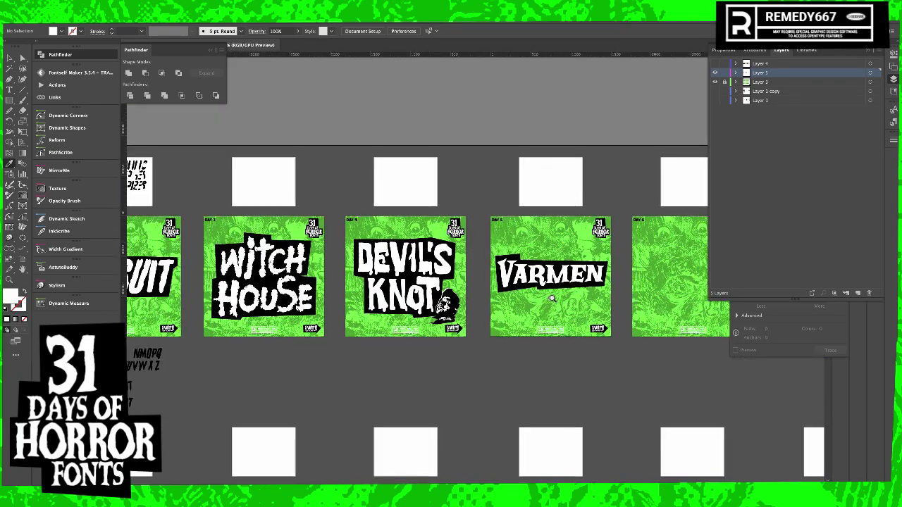
left_click_drag(554, 299, 478, 358)
left_click_drag(537, 360, 602, 360)
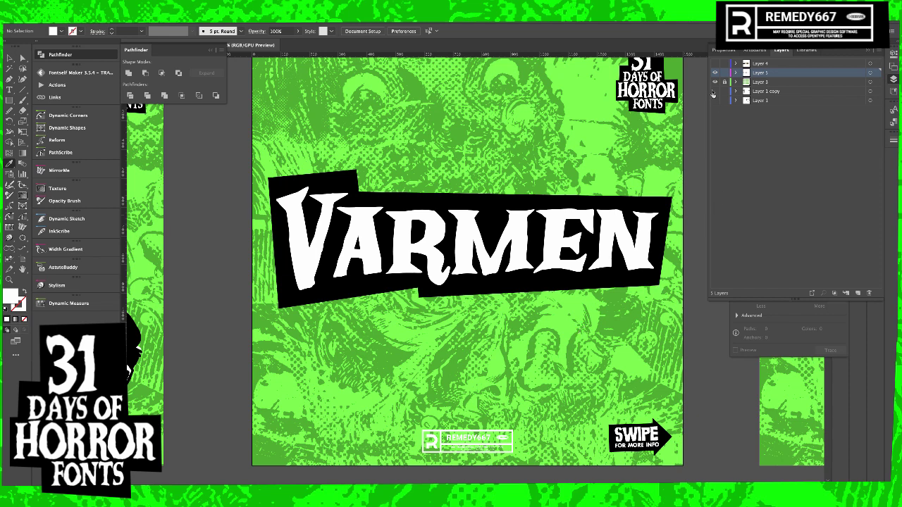
left_click_drag(544, 212, 582, 206)
key("v")
left_click_drag(593, 317, 536, 304)
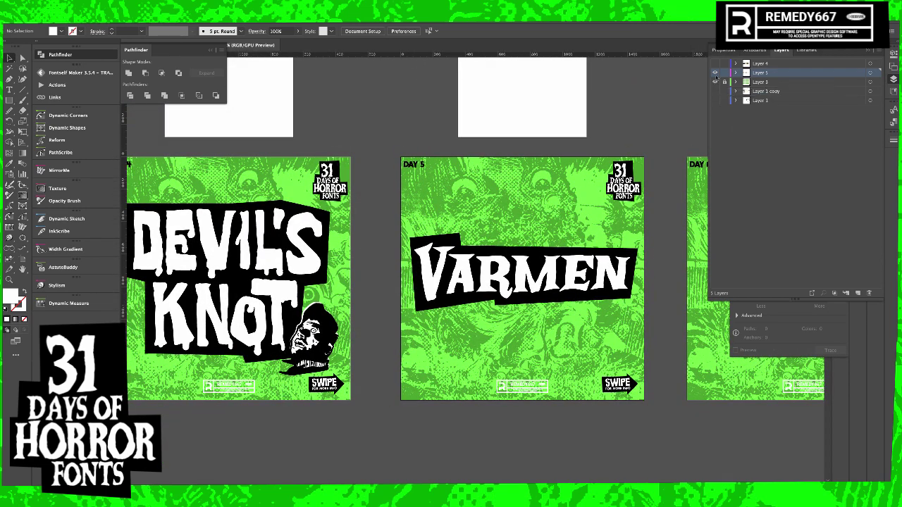
- Hide the poster layers and show Layer 1 and Layer 1 copy with the VARMEN letter pieces on the Day 5 artboard
key("ctrl+y")
left_click(714, 100)
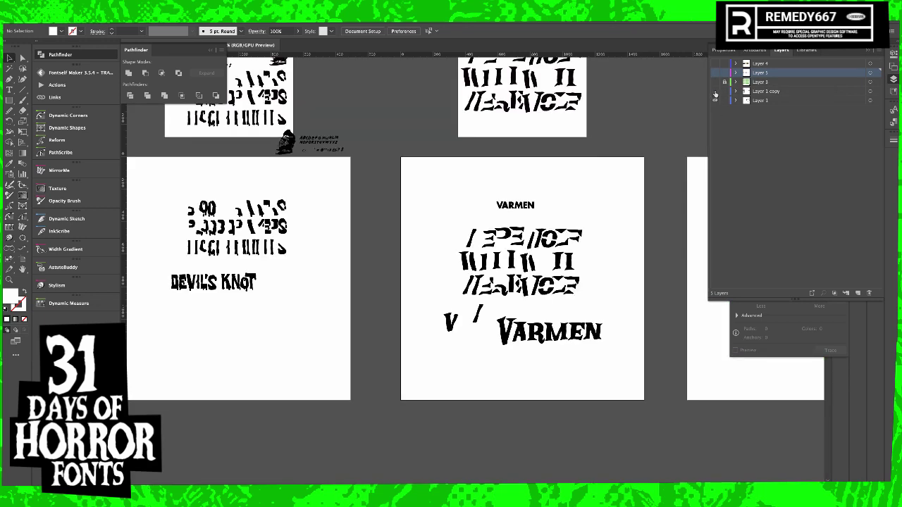
left_click_drag(523, 312, 615, 317)
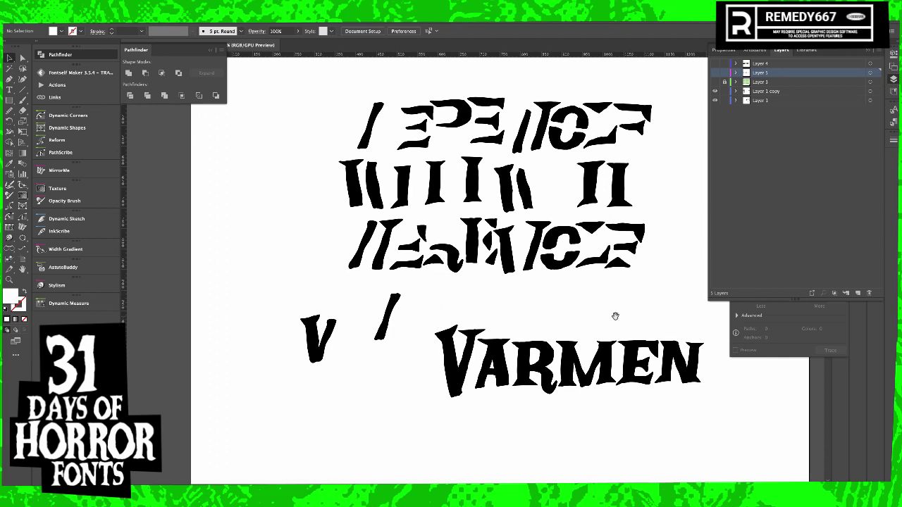
left_click(574, 145)
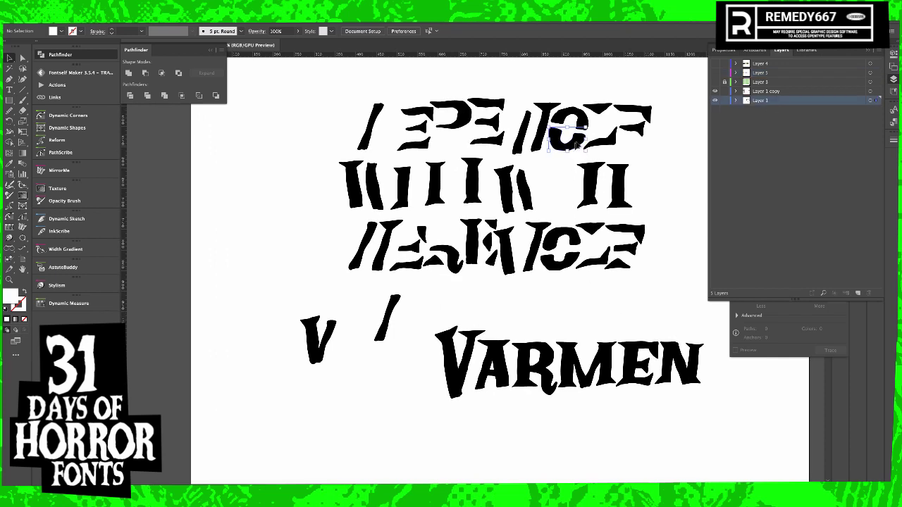
left_click(580, 124, "shift")
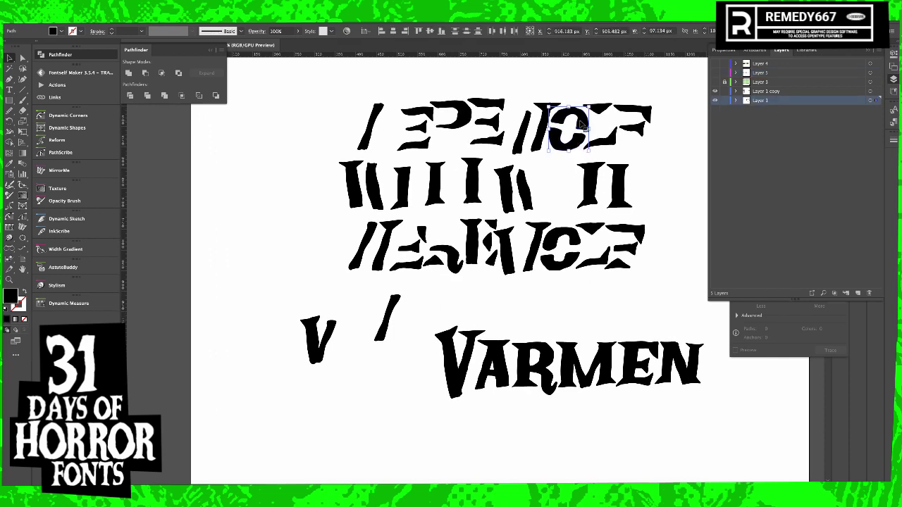
left_click(564, 170)
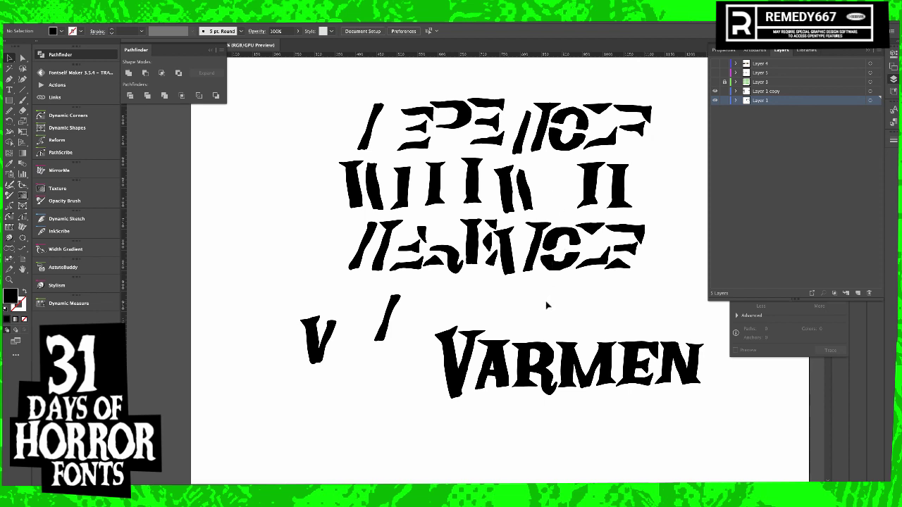
- Duplicate both halves of the O from the lowest row of letter pieces and place them below the VARMEN lettering
left_click(569, 266)
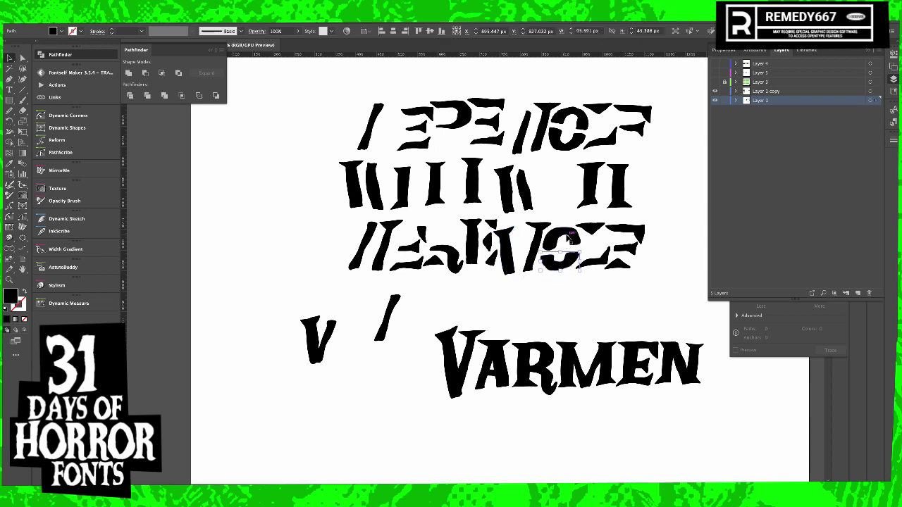
left_click_drag(569, 266, 501, 429)
left_click_drag(550, 387, 549, 376)
scroll(551, 375, "down", 3)
left_click(499, 406)
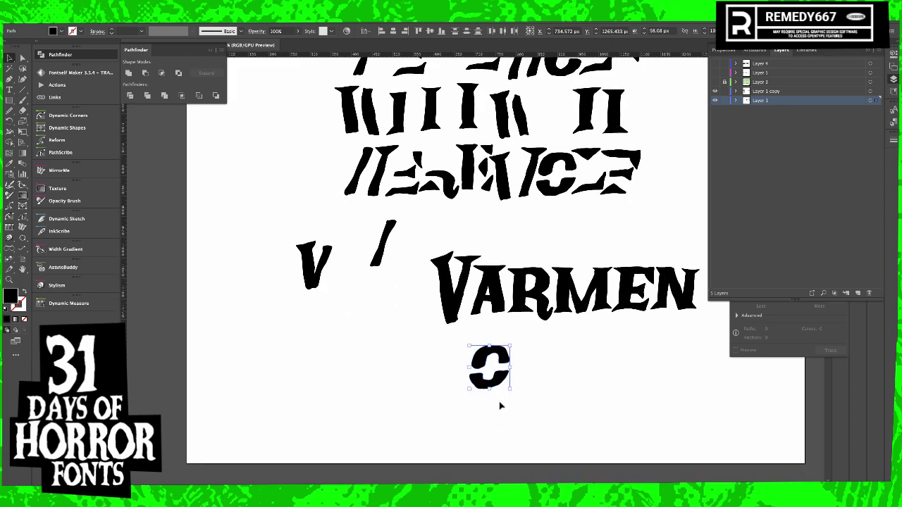
- Rework the copied O into a rough S by lowering its bottom half and fitting a rotated piece between the halves
left_click_drag(496, 386, 546, 404)
key("r")
key("v")
left_click(545, 403)
left_click_drag(493, 371, 494, 375)
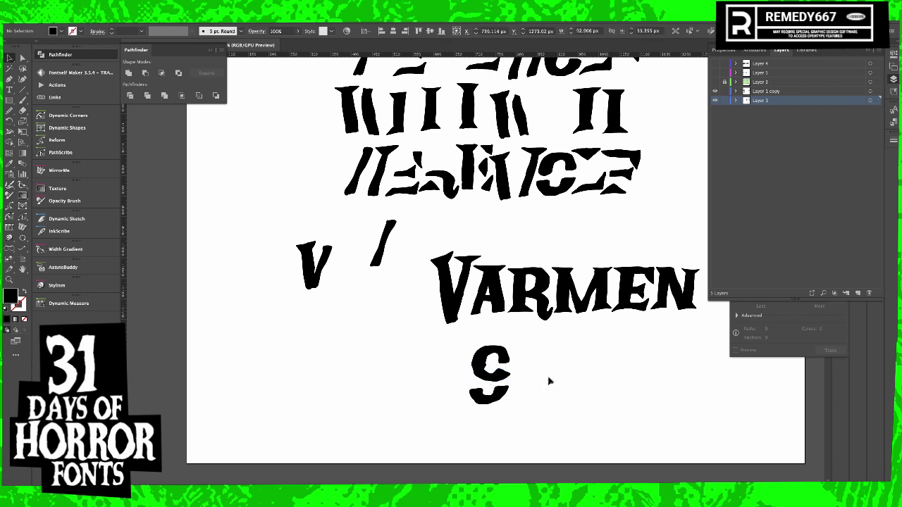
left_click_drag(559, 352, 482, 410)
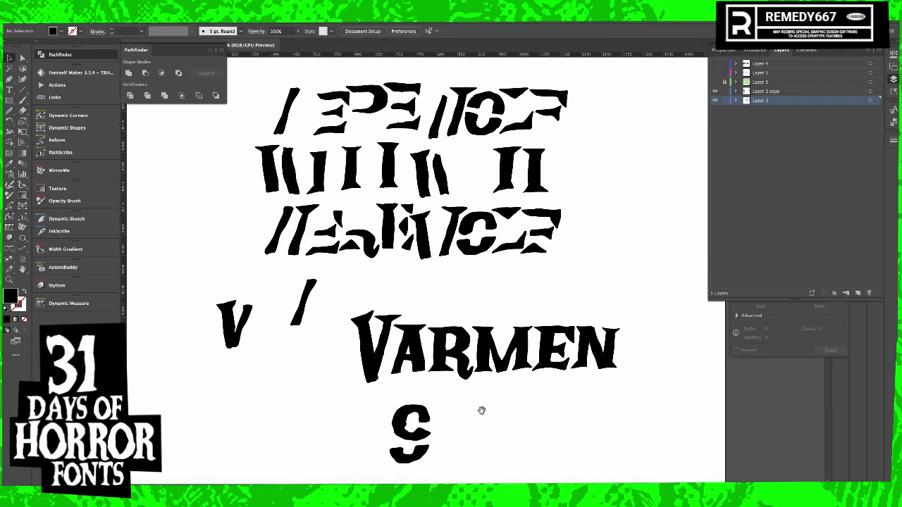
- Duplicate two O letters and the P bowl from the letter pieces and place them beside the S
left_click(489, 126)
left_click_drag(491, 127, 492, 450)
left_click(534, 430)
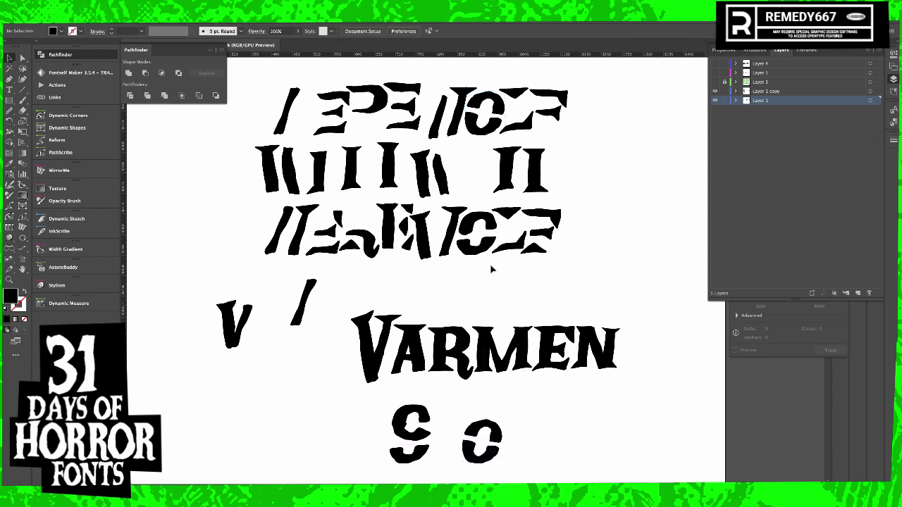
left_click(493, 247)
left_click_drag(493, 246, 527, 430)
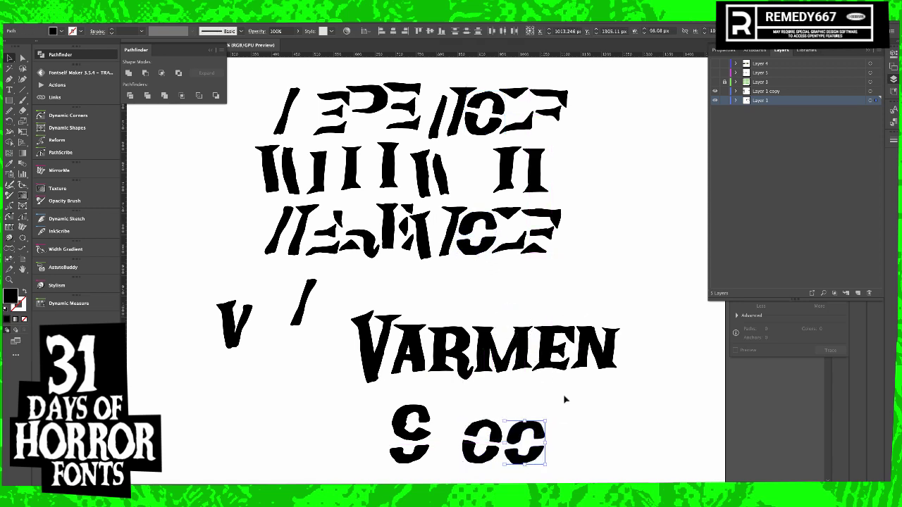
left_click(421, 145)
left_click_drag(381, 107, 462, 415)
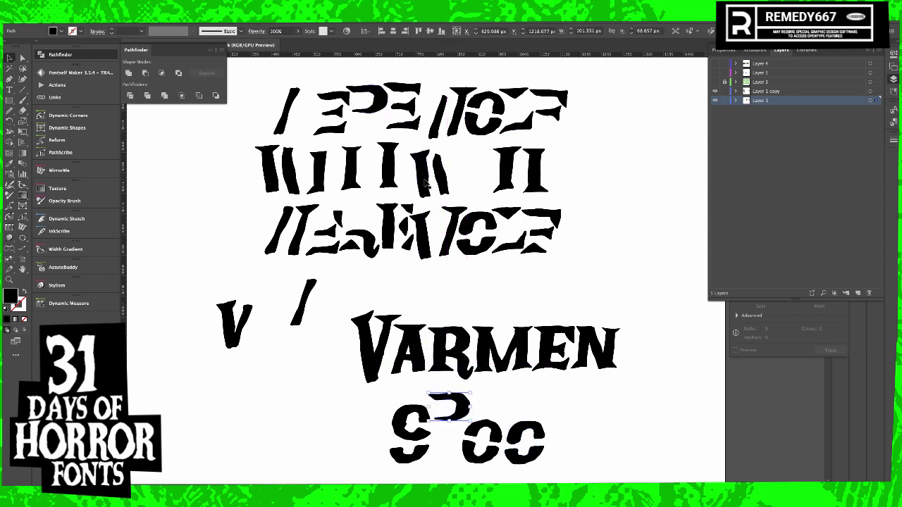
- Duplicate two slanted strokes after the second O and rotate the second one to form the V-shaped top of a Y
left_click_drag(426, 183, 578, 424)
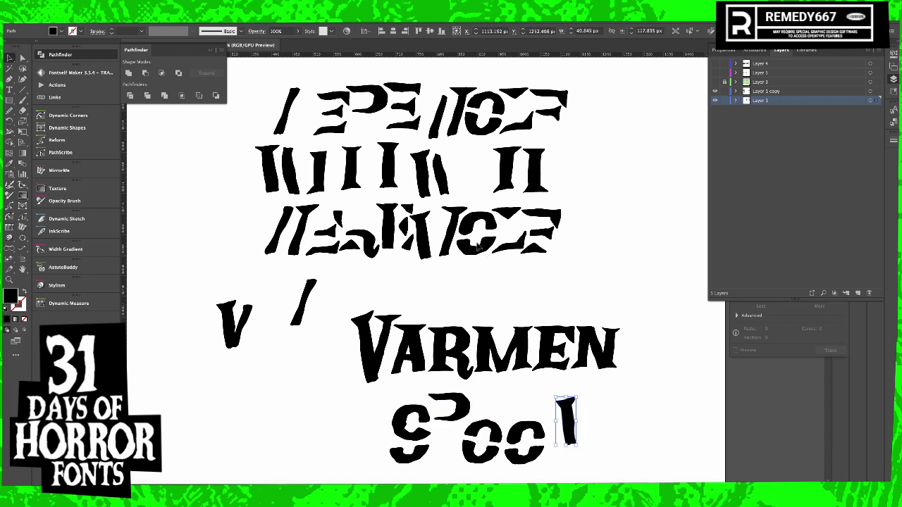
left_click_drag(453, 233, 588, 420)
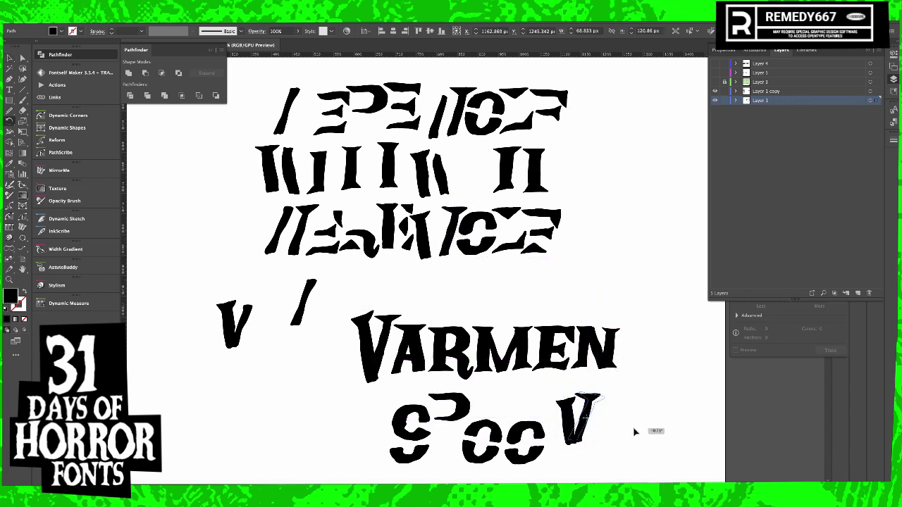
key("v")
left_click(632, 432)
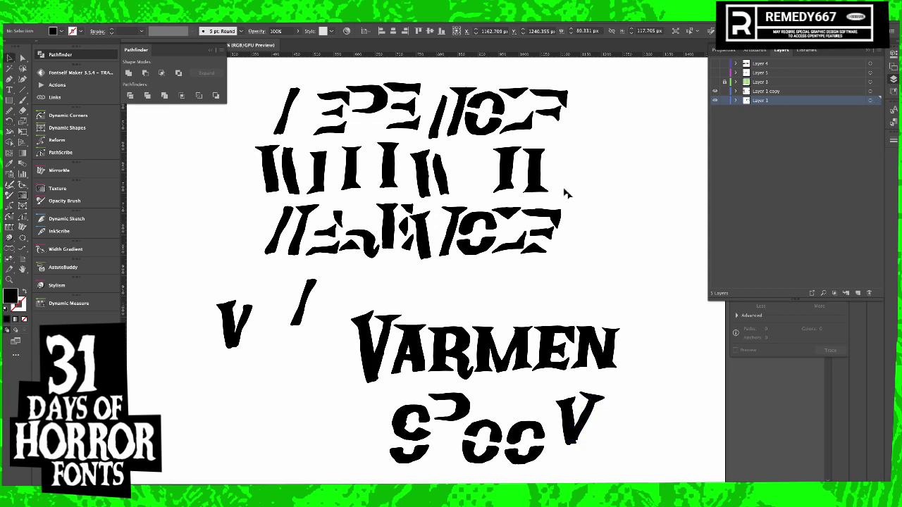
- Add a serifed stem beneath the Y's arms and erase the part of it that sticks up between them
left_click_drag(568, 430, 573, 439)
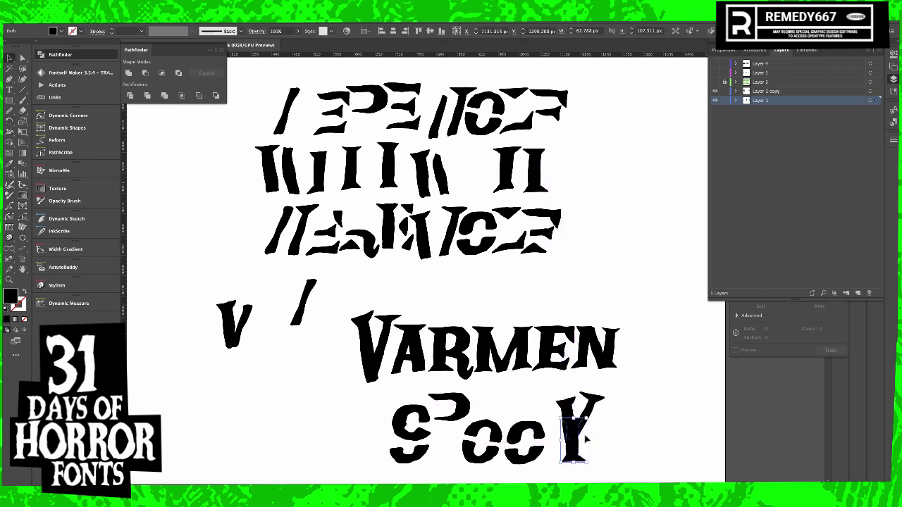
key("shift+e")
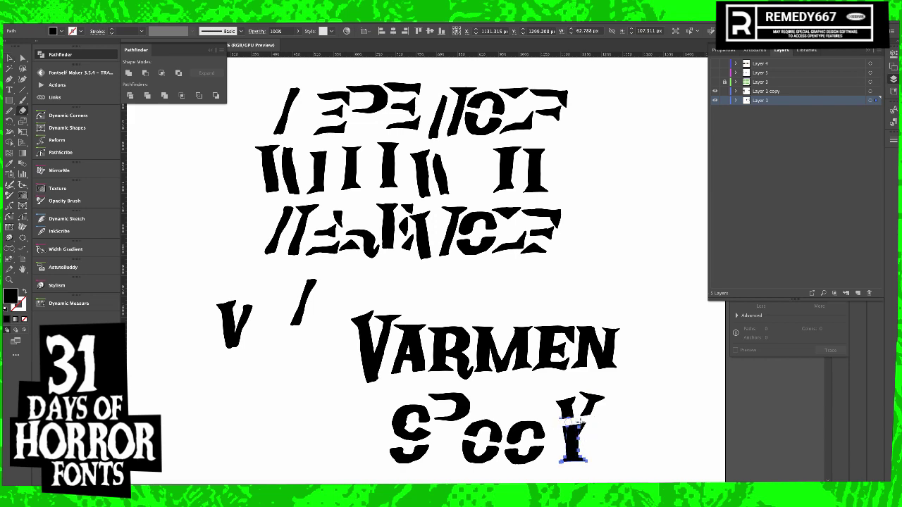
left_click(622, 435)
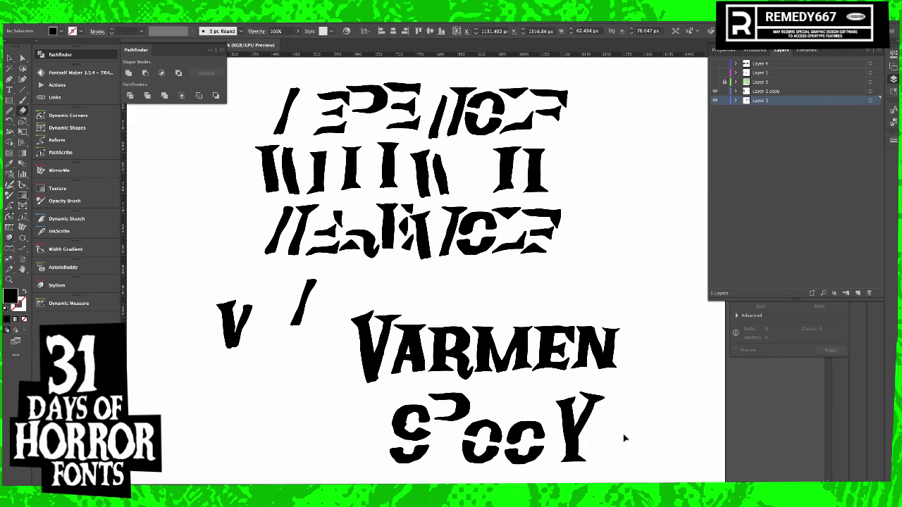
- Rotate the Y's left arm outward and erase its lower end where it extends past the stem
left_click_drag(617, 446, 592, 375)
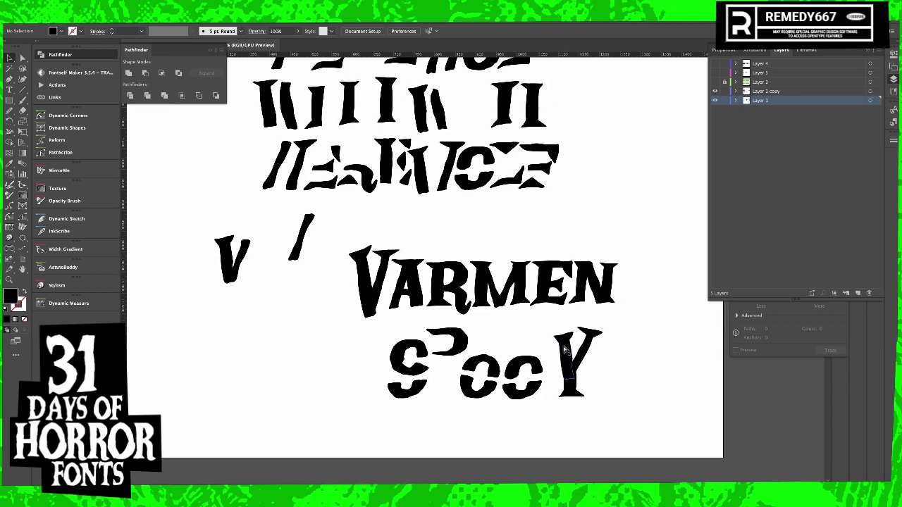
left_click(564, 350)
key("c")
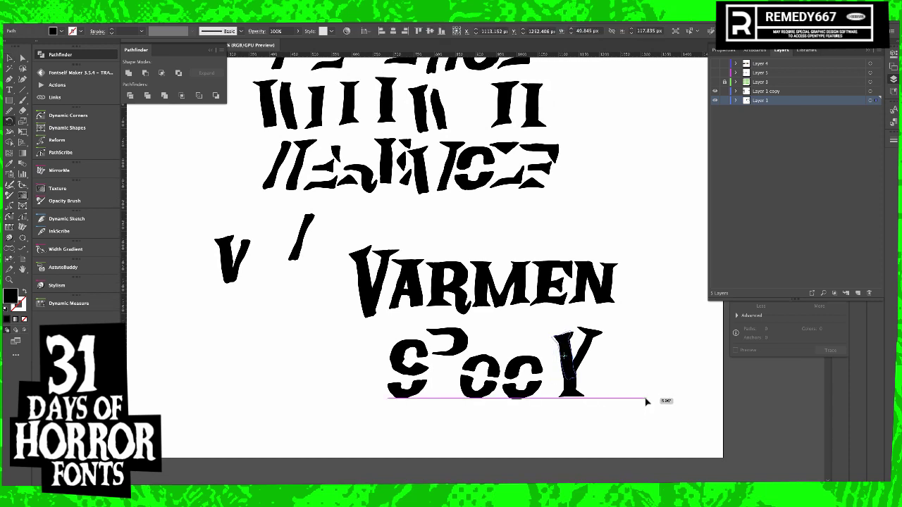
left_click_drag(645, 400, 653, 383)
key("shift+e")
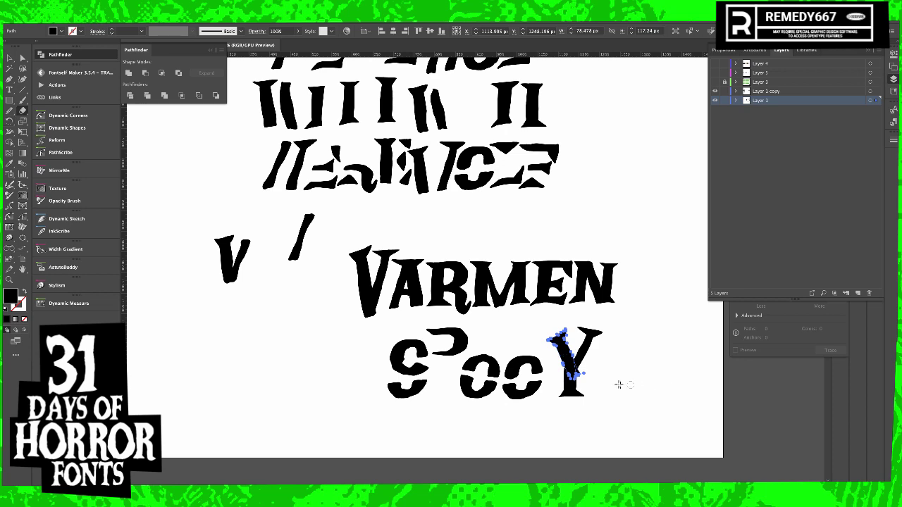
left_click_drag(577, 365, 671, 394)
left_click(612, 398, "super")
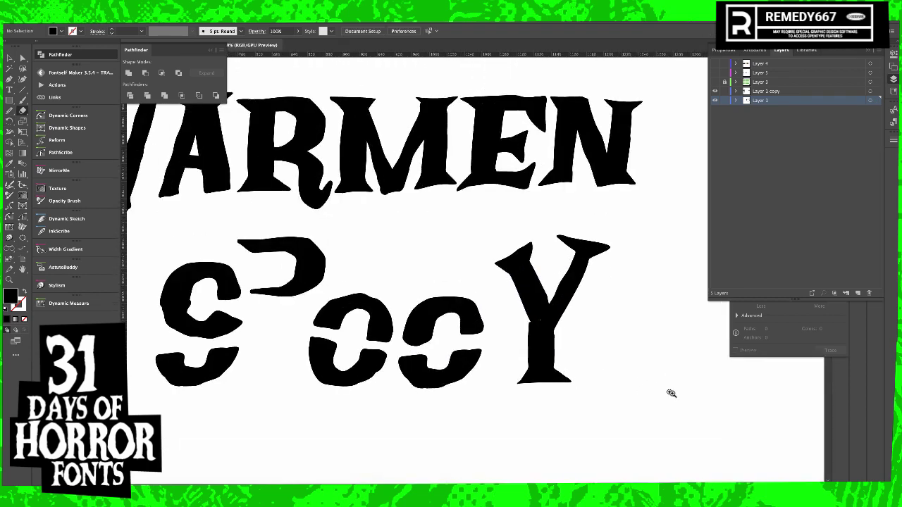
- Lower both arms of the Y onto its stem and erase the right arm's overhanging lower end
key("v")
left_click_drag(532, 273, 532, 284)
left_click_drag(581, 263, 579, 285)
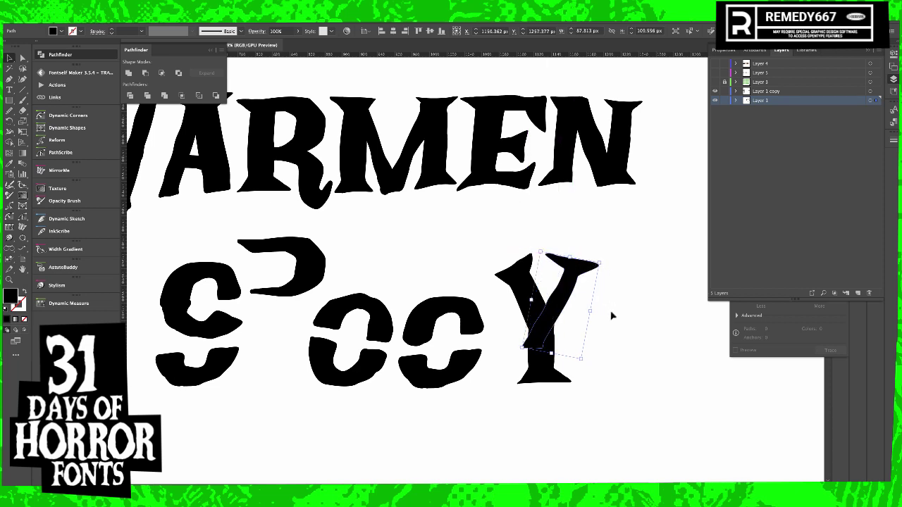
key("shift+e")
left_click_drag(528, 351, 528, 353)
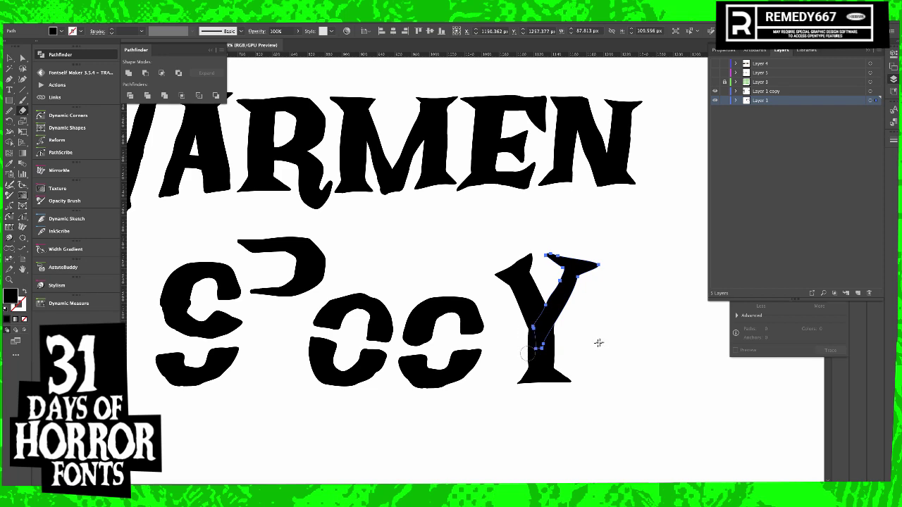
left_click(448, 395, "super")
key("v")
left_click_drag(548, 386, 502, 382)
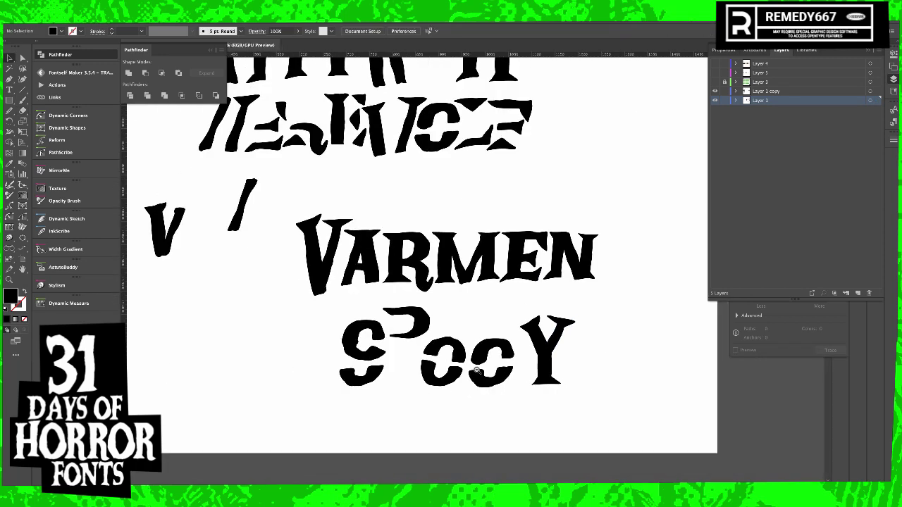
- Copy a slanted stroke onto the left side of the second O and raise it to bridge the two halves
left_click_drag(484, 210, 515, 256)
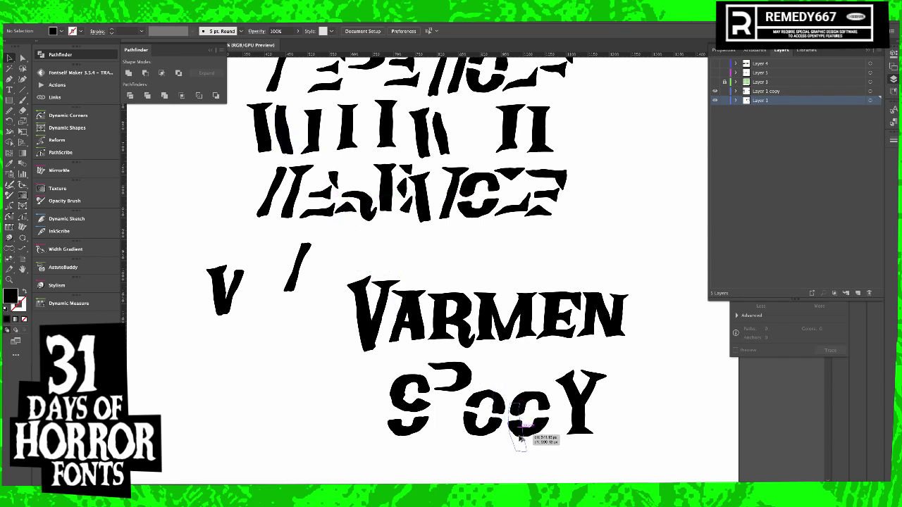
scroll(522, 427, "up", 3)
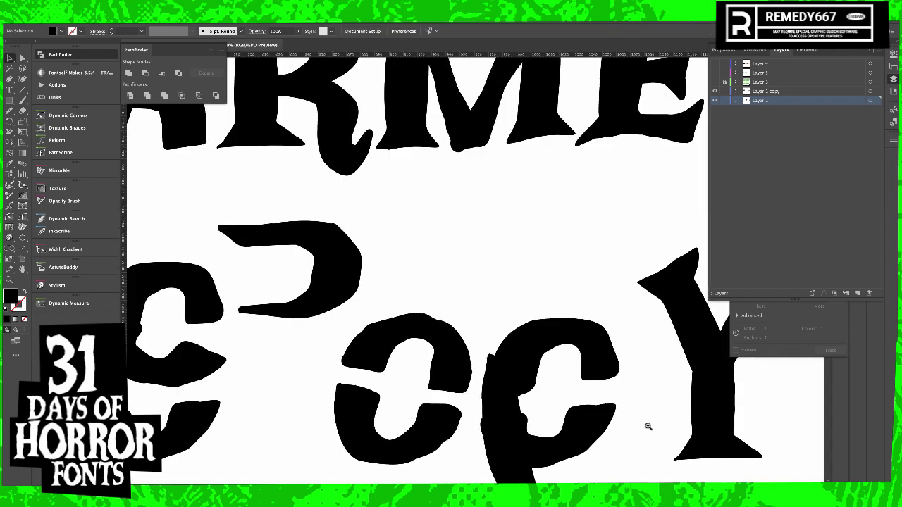
left_click_drag(626, 410, 545, 319)
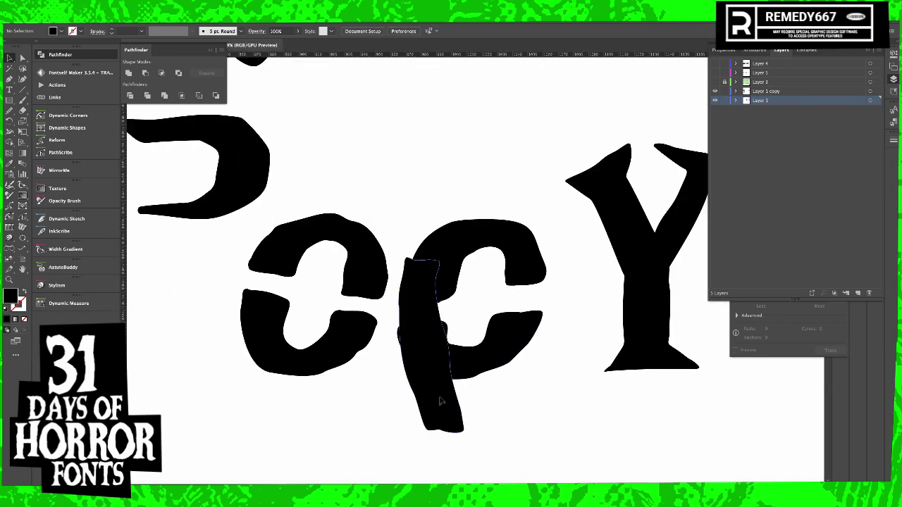
left_click_drag(440, 402, 441, 368)
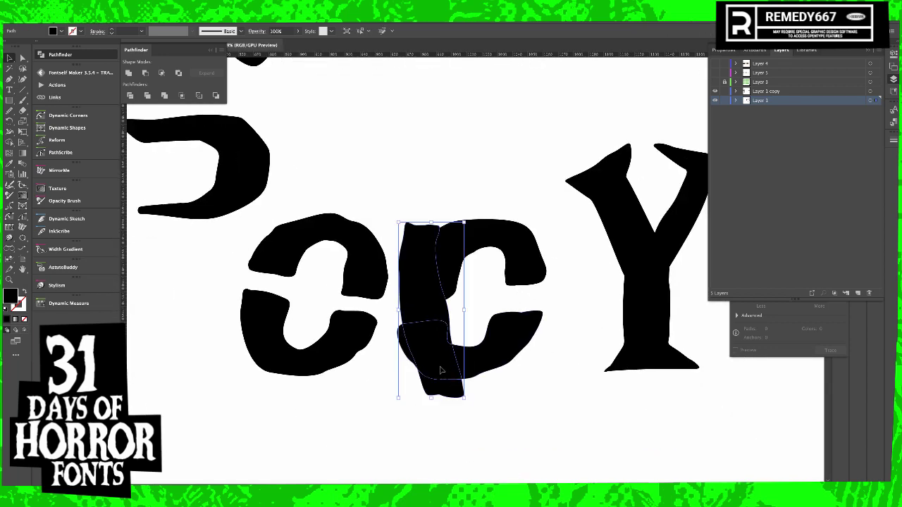
- Make the second O taller by moving its lower half down and its upper half up around the side stroke
left_click(530, 339)
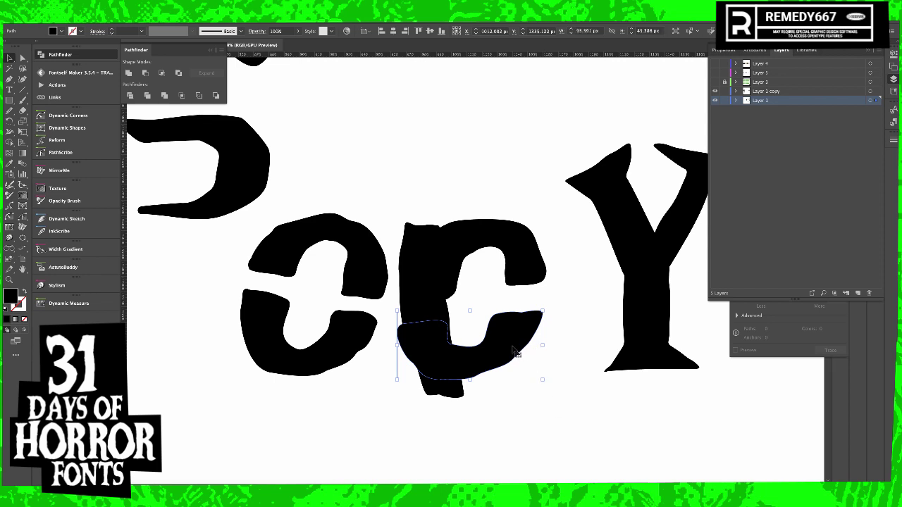
left_click_drag(515, 351, 529, 379)
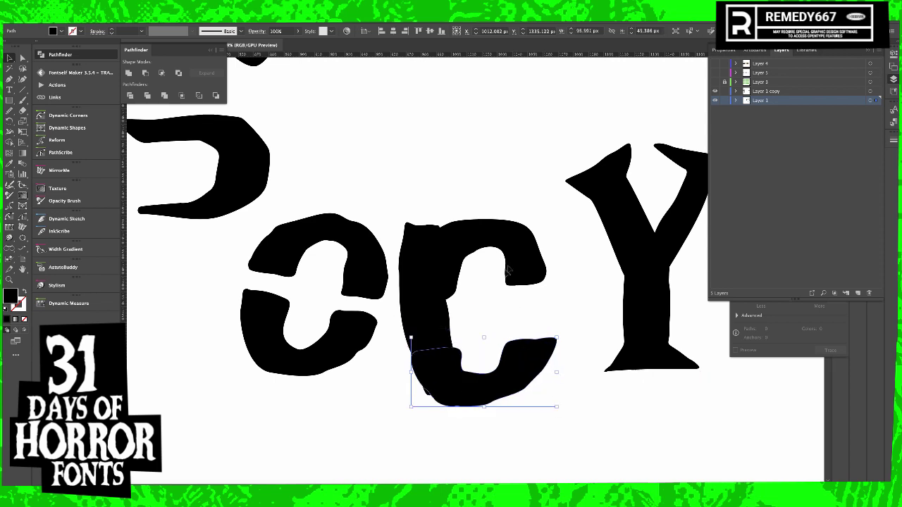
left_click_drag(518, 262, 512, 245)
left_click(548, 284)
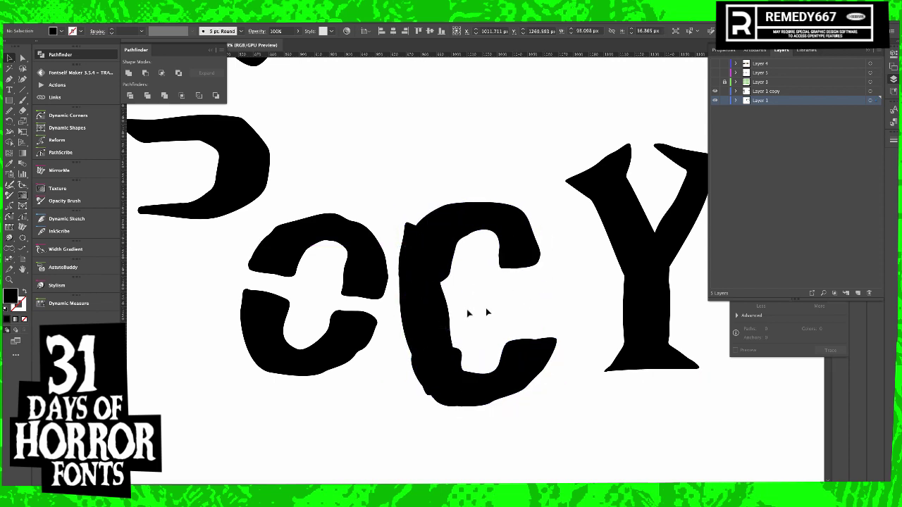
- Copy the side stroke to the right side of the second O and rotate it upright to bridge the two halves
mouse_move(442, 326)
left_mouse_down()
mouse_move(503, 317)
mouse_move(532, 324)
left_mouse_up()
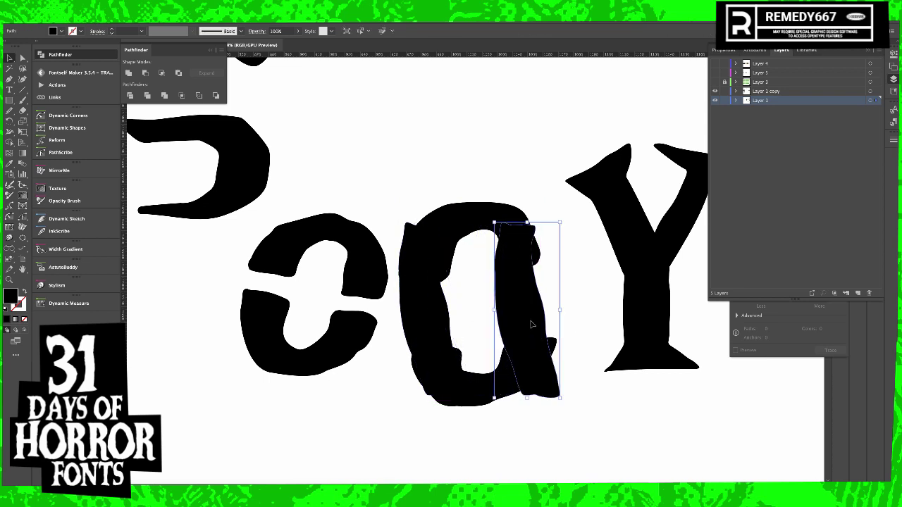
key("r")
left_click_drag(604, 376, 403, 164)
key("v")
left_click(538, 153)
left_click_drag(543, 295, 533, 294)
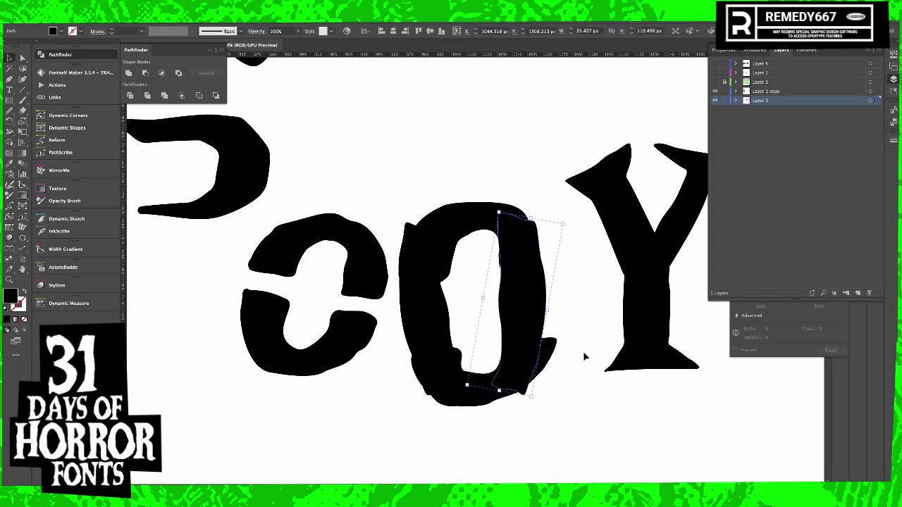
- Erase the corners of the second O's lower half and side strokes that stick out beyond its outer curve
key("shift+e")
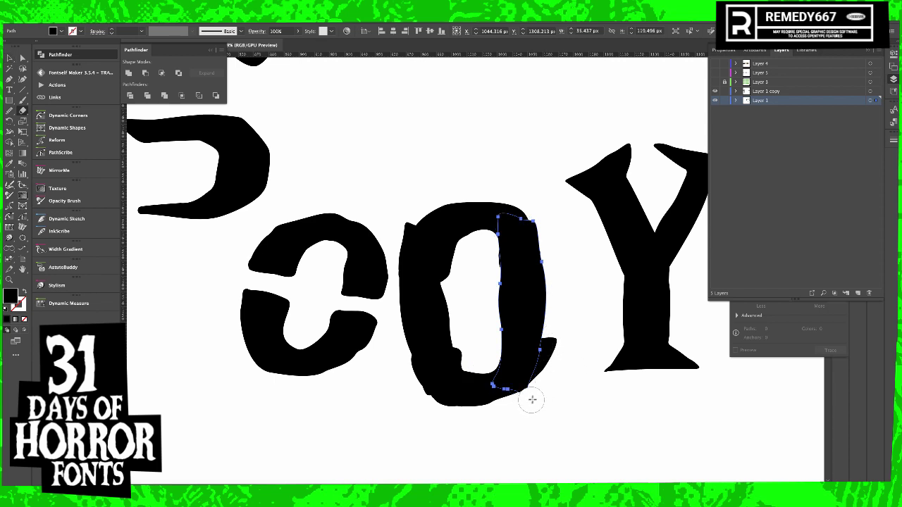
mouse_move(539, 393)
left_mouse_down()
mouse_move(555, 341)
mouse_move(528, 410)
left_mouse_up()
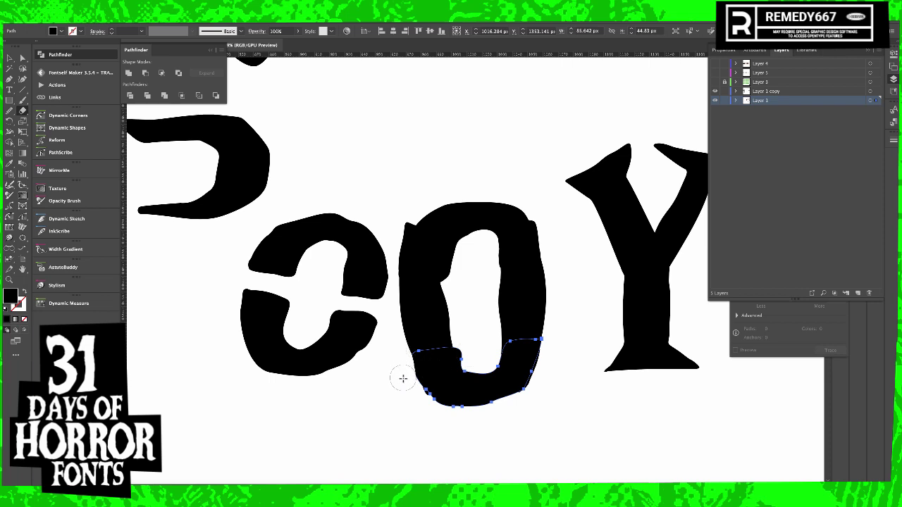
left_click(411, 231, "super")
left_click_drag(414, 216, 380, 273)
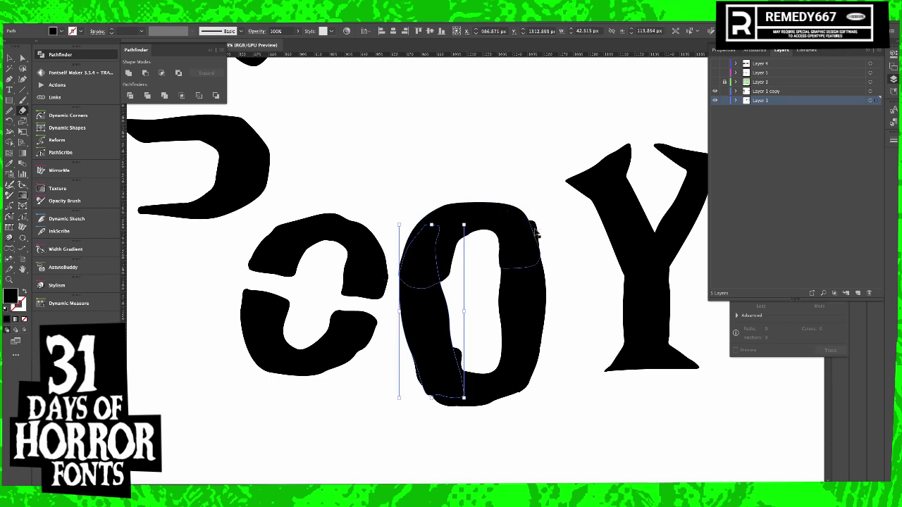
left_click(534, 214, "ctrl")
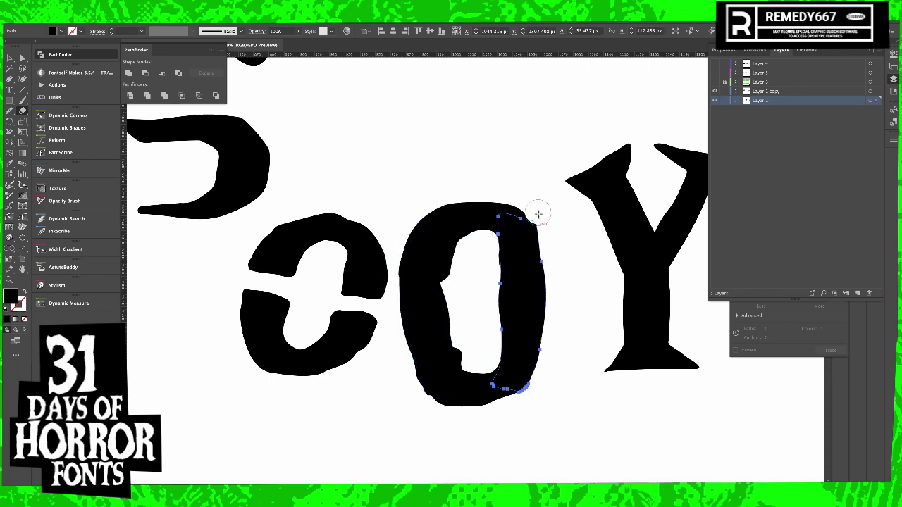
left_click(582, 288, "ctrl")
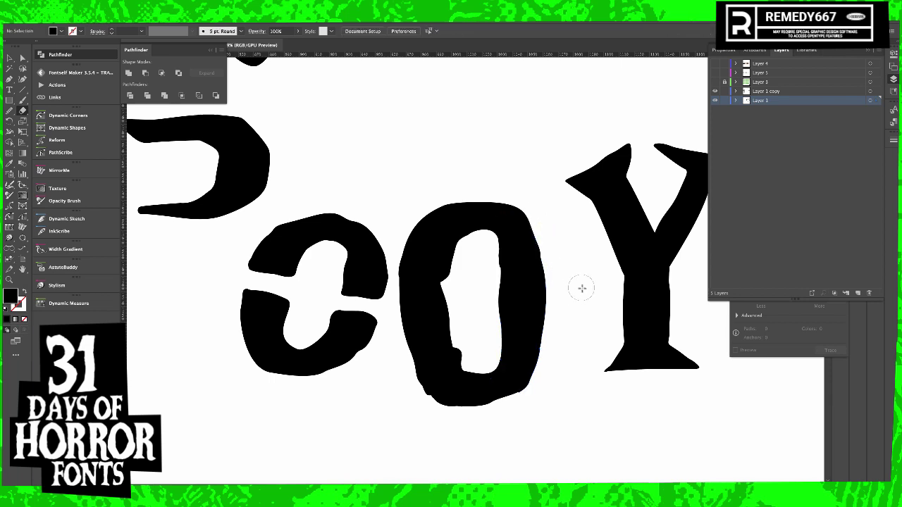
- Group the pieces of the second O and move the letter closer to the Y
left_click_drag(556, 208, 412, 395)
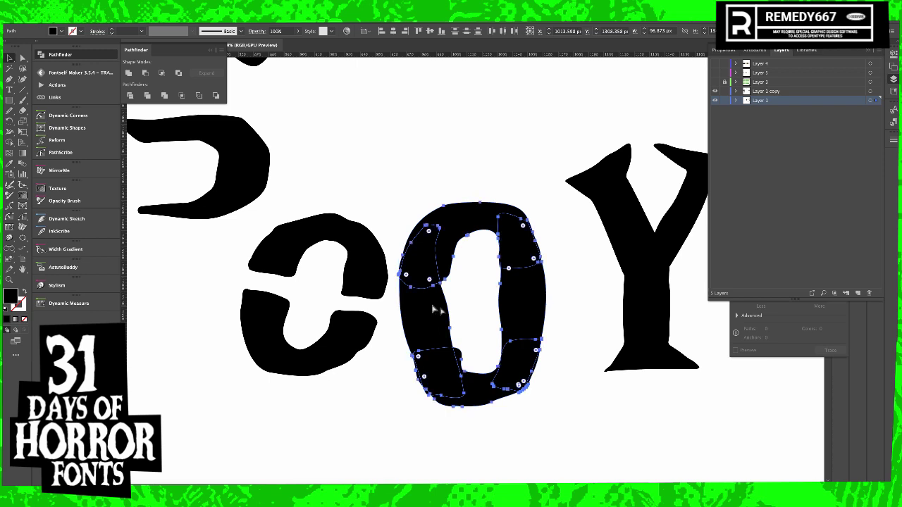
key("ctrl+g")
left_click_drag(516, 318, 551, 305)
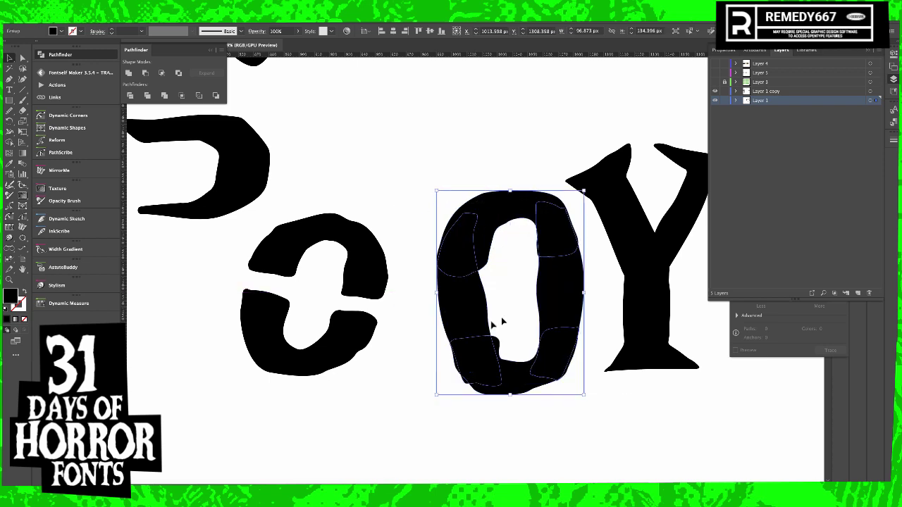
- Close the first O by raising its lower half onto the upper one, and stretch the letter taller
left_click(380, 366)
left_click_drag(343, 322, 362, 263)
left_click(361, 301, "shift")
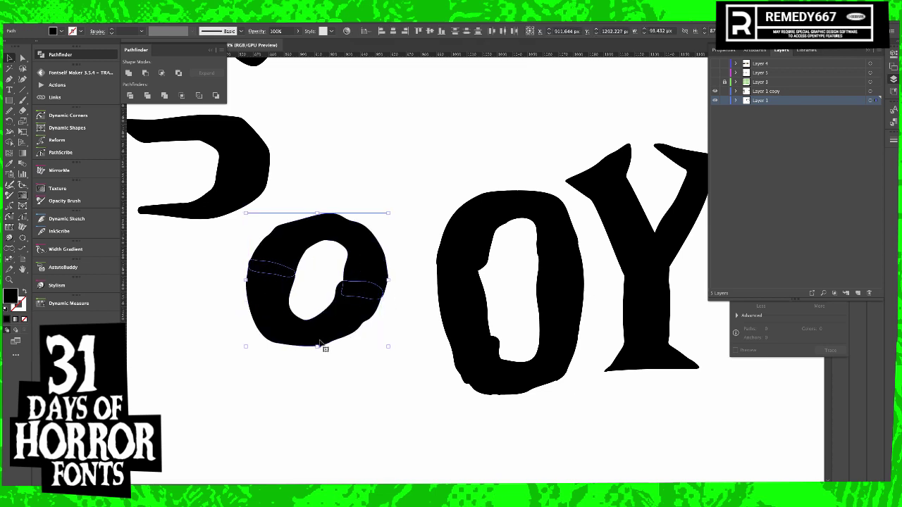
left_click_drag(318, 346, 310, 388)
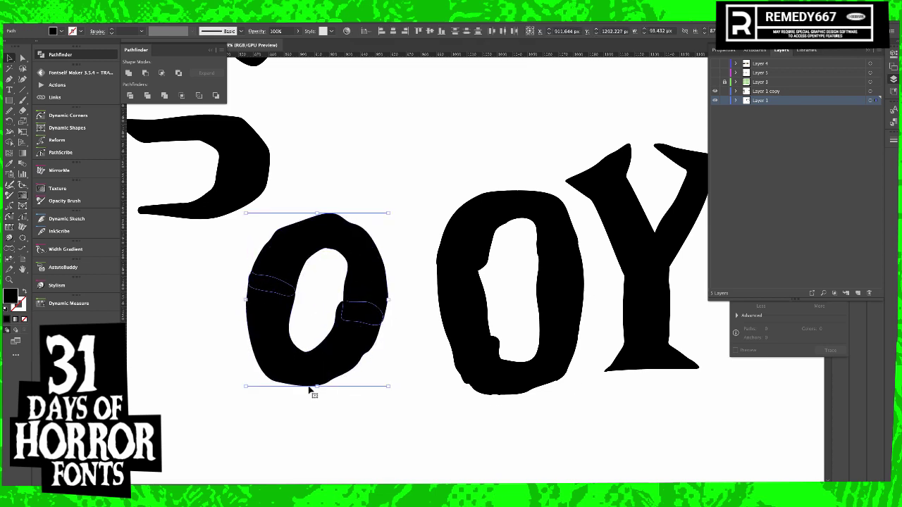
- Group the first O, place it beside the second O and rotate it slightly to stand more upright
key("super+g")
left_click_drag(339, 358, 378, 362)
left_click(434, 410)
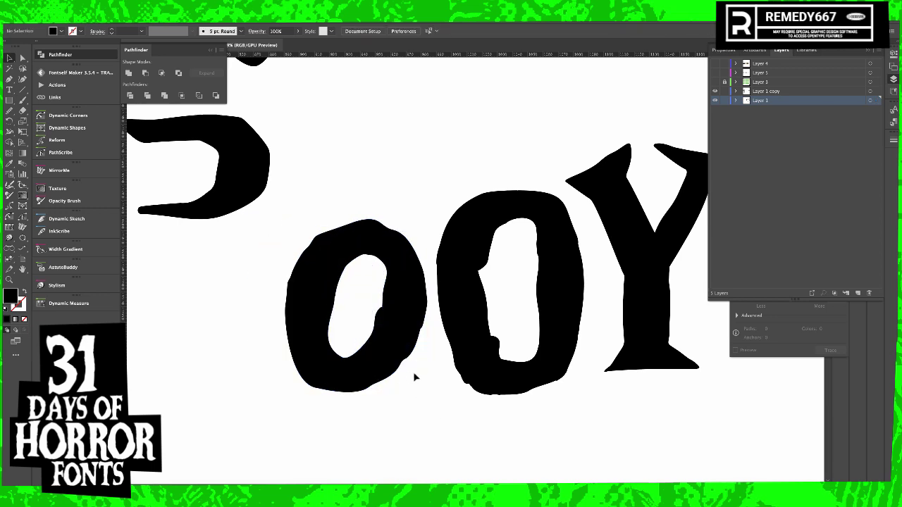
left_click(385, 360)
key("r")
left_click_drag(437, 423, 451, 406)
- Copy a vertical stem from the second row of strokes and join it with the curved bowl to form the P
scroll(451, 413, "down", 2, "alt")
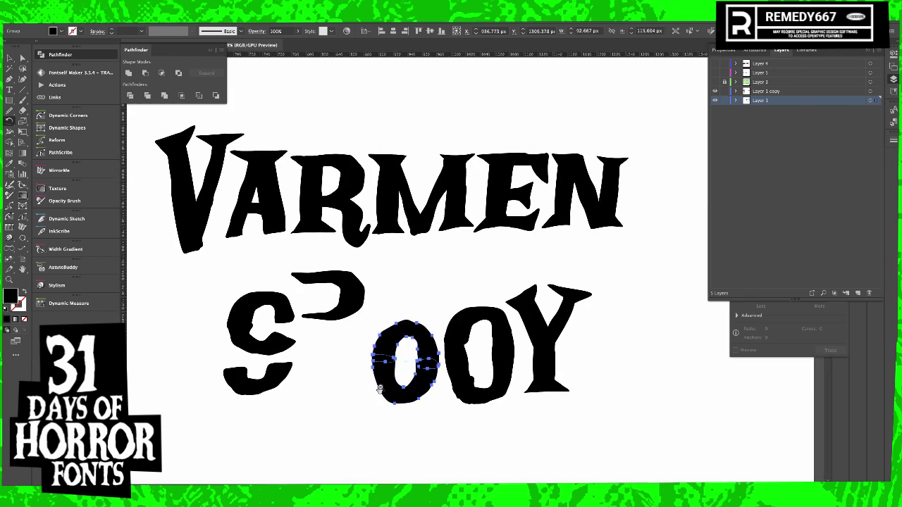
key("v")
left_click(405, 286)
left_click_drag(449, 324, 341, 310)
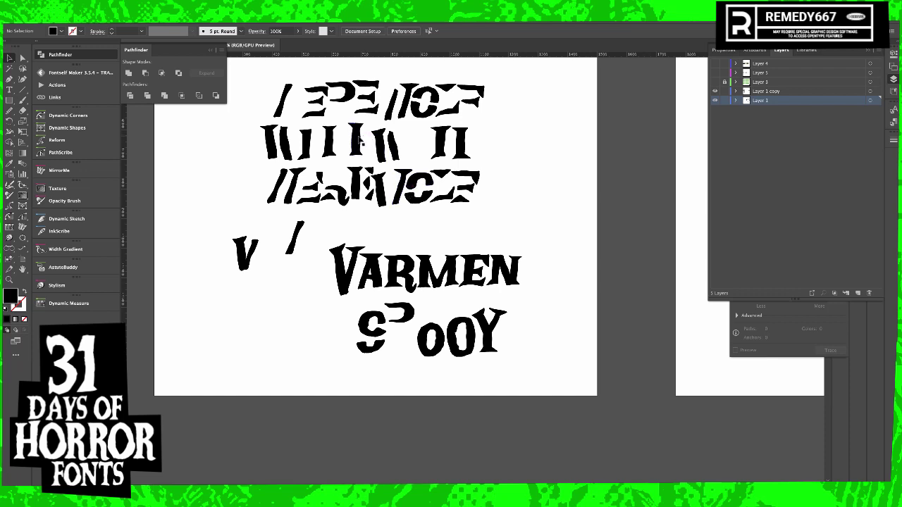
left_click_drag(360, 139, 416, 357)
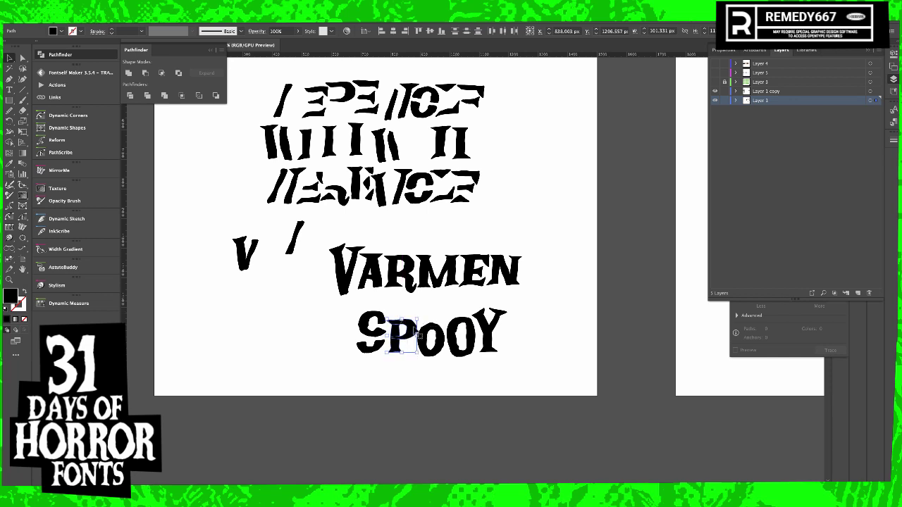
left_click(503, 184)
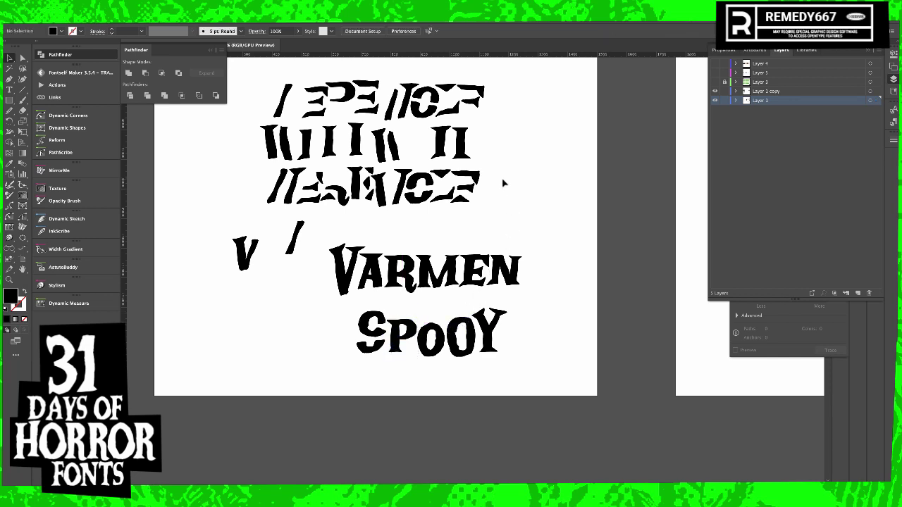
- Copy a curved leg, a slanted stroke and a vertical stem from the stroke rows next to the Y as parts for a K
left_click_drag(344, 201, 502, 333)
mouse_move(411, 88)
left_mouse_down()
mouse_move(384, 117)
mouse_move(536, 313)
mouse_move(511, 326)
mouse_move(539, 352)
mouse_move(548, 343)
mouse_move(518, 337)
mouse_move(551, 340)
left_mouse_up()
mouse_move(356, 140)
left_mouse_down()
mouse_move(450, 235)
mouse_move(492, 356)
mouse_move(490, 334)
mouse_move(480, 334)
mouse_move(492, 357)
mouse_move(485, 361)
mouse_move(492, 338)
mouse_move(523, 332)
mouse_move(542, 346)
left_mouse_up()
key("super+z")
left_click_drag(514, 304, 487, 344)
left_click(482, 350)
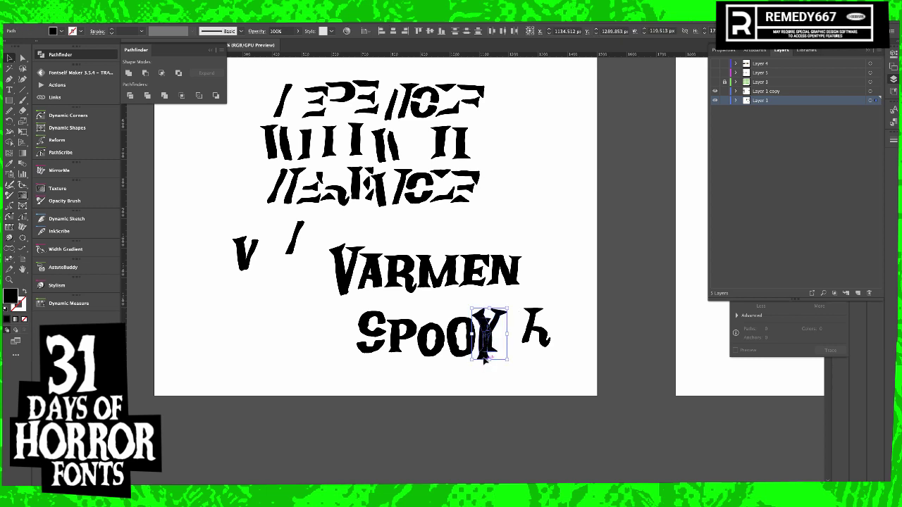
key("super+z")
left_click(506, 328)
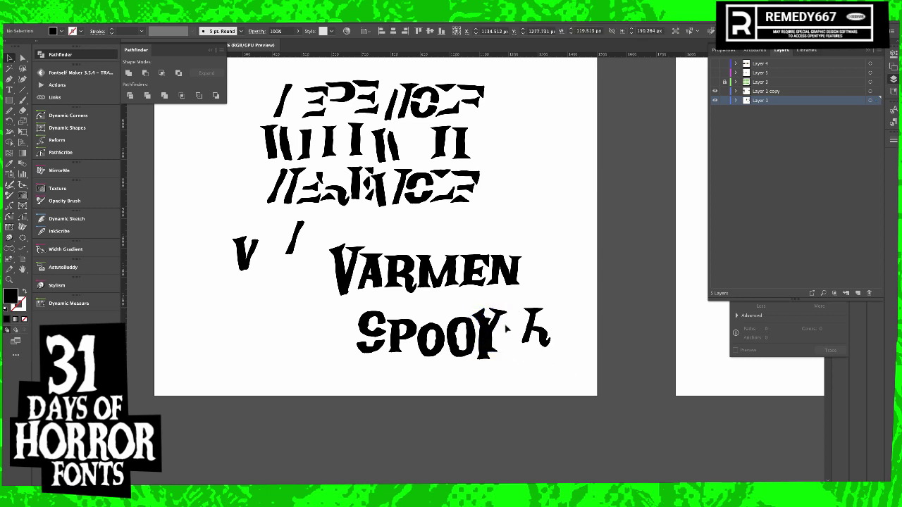
- Move the Y away from the second O and place the slanted stroke and curved leg against the stem as a K
left_click_drag(496, 327, 575, 326)
left_click_drag(510, 342, 482, 358)
left_click(557, 336)
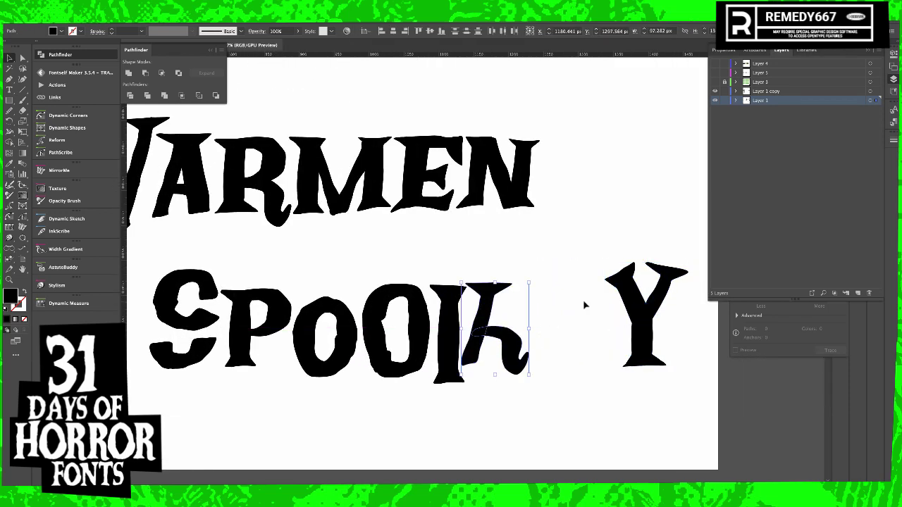
- Shear the K's slanted arm so that it leans further outward from the stem
left_click(504, 310)
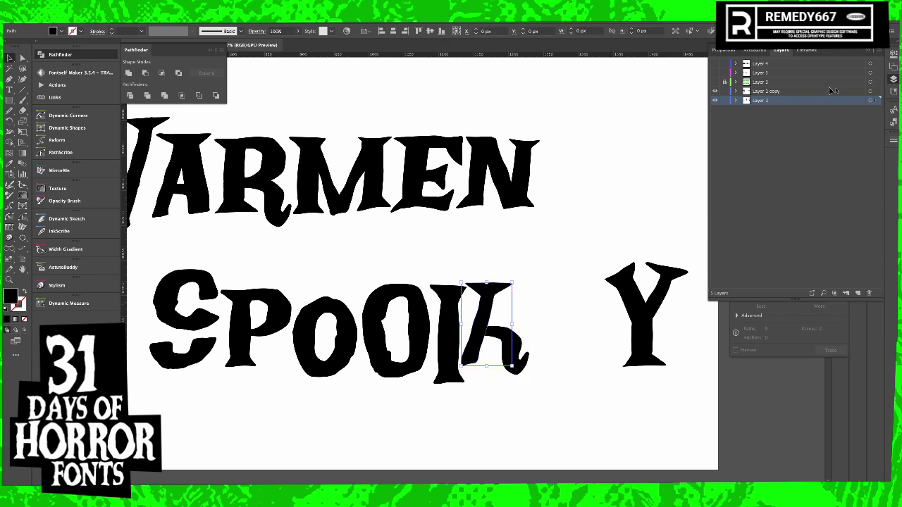
left_click(871, 53)
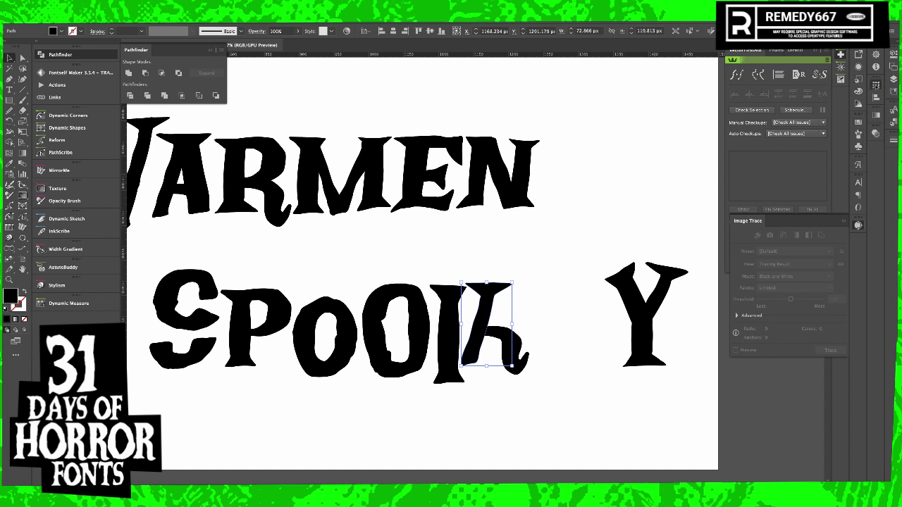
left_click(876, 93)
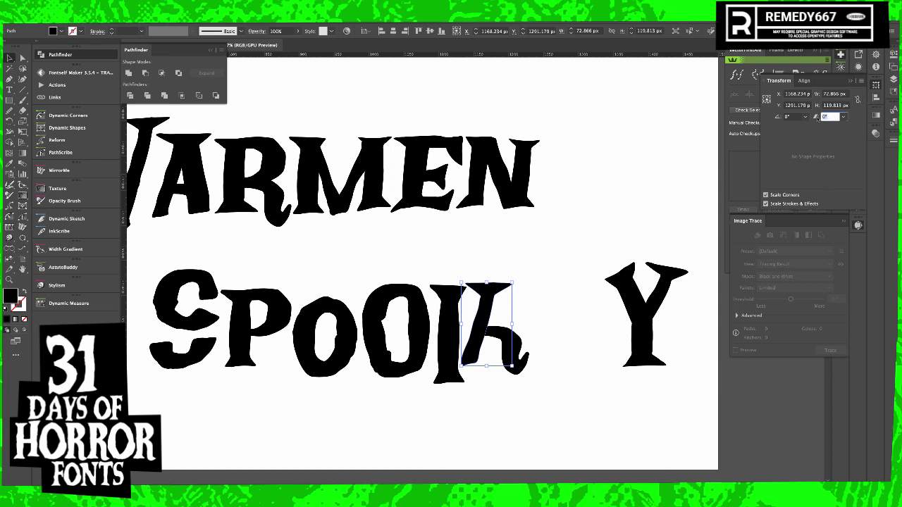
key("Return")
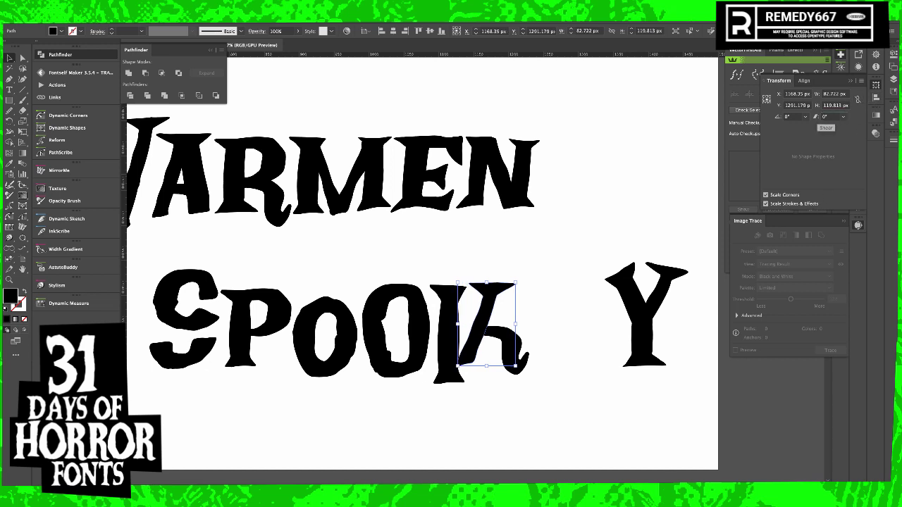
left_click(832, 118)
type("30")
key("Return")
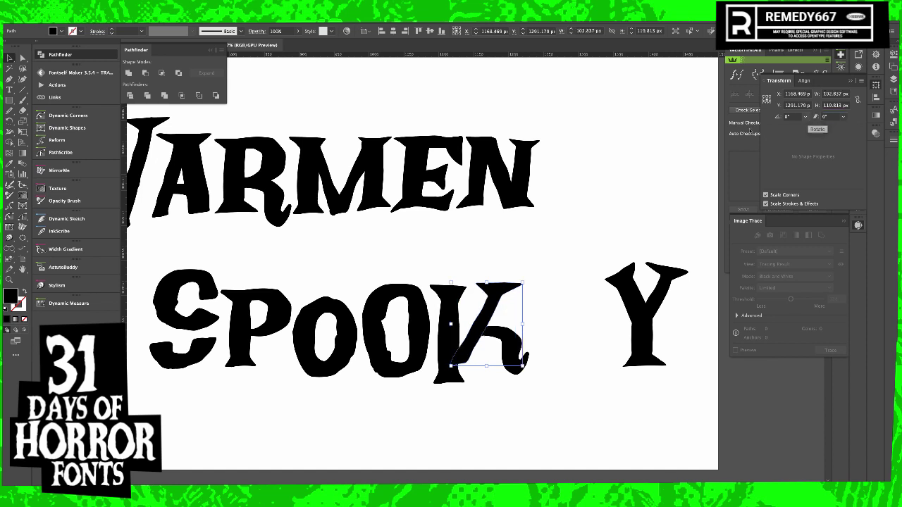
left_click(598, 322)
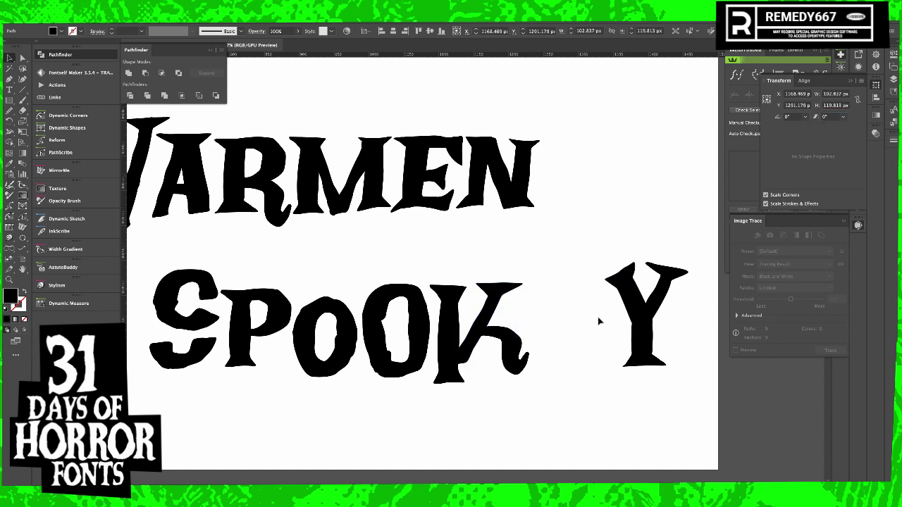
- Shorten the K's slanted arm, shift it further onto the stem and rotate it slightly clockwise
left_click(514, 338)
left_click_drag(488, 367, 474, 323)
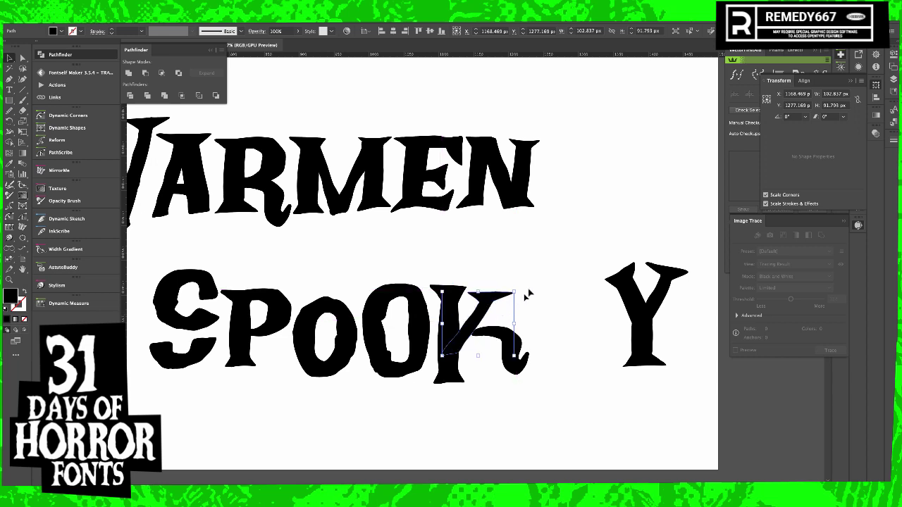
key("r")
mouse_move(546, 268)
left_mouse_down()
mouse_move(554, 280)
mouse_move(552, 272)
left_mouse_up()
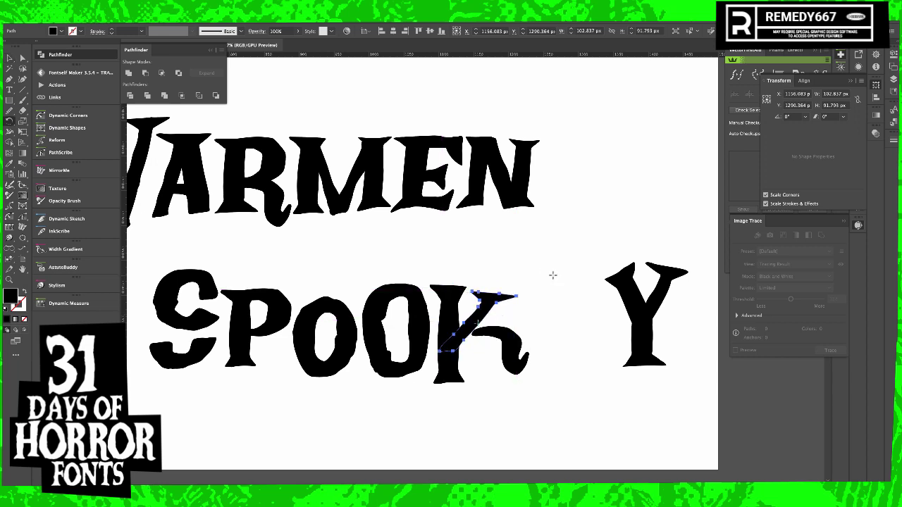
key("ctrl+shift+a")
- Rotate the K's curved leg about 14° clockwise and shift the leg and arm closer onto the stem
key("v")
left_click_drag(518, 347, 509, 352)
key("r")
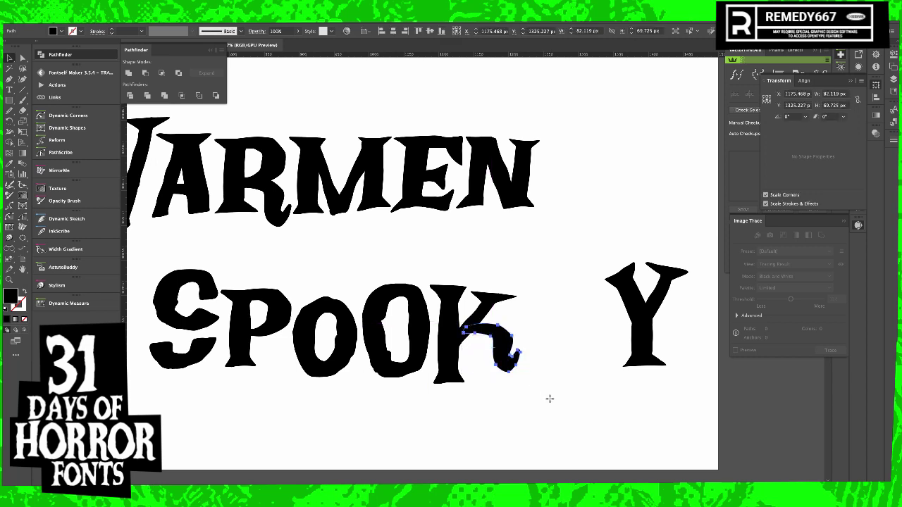
left_click_drag(547, 397, 542, 423)
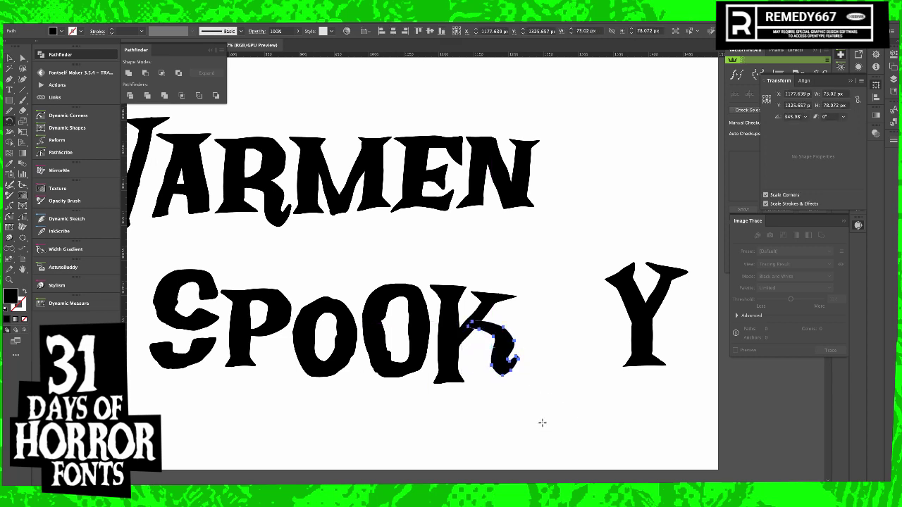
key("v")
left_click_drag(503, 358, 493, 361)
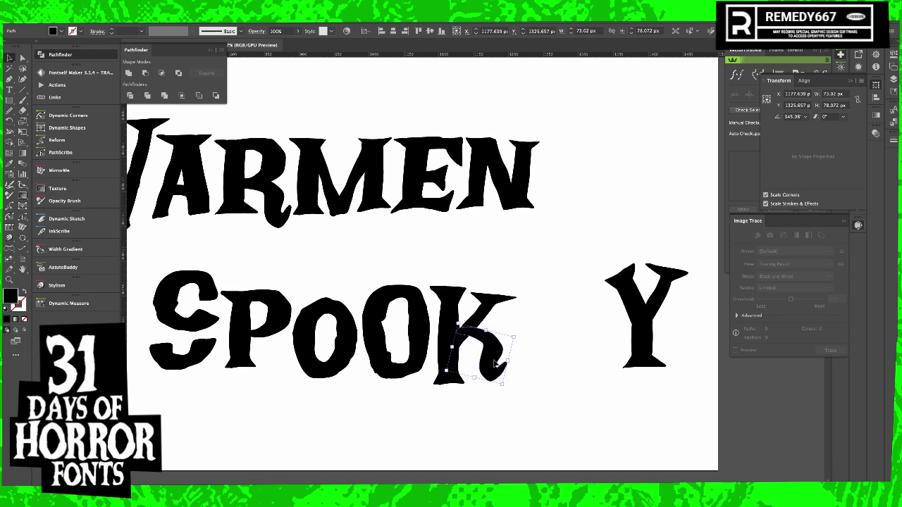
left_click(491, 304, "shift")
left_click_drag(490, 304, 487, 309)
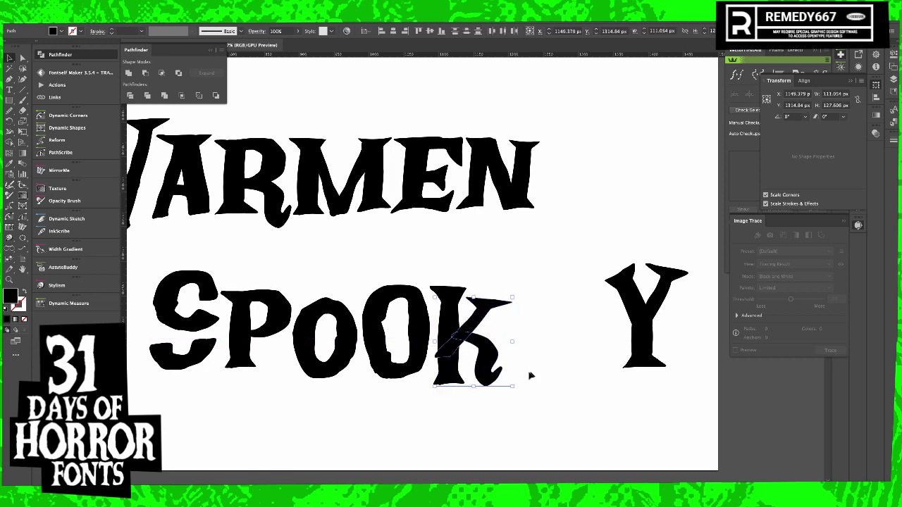
- Erase the arm's lower end where it extends past the K's stem and group the K's pieces
key("shift+e")
left_click_drag(436, 365, 442, 338)
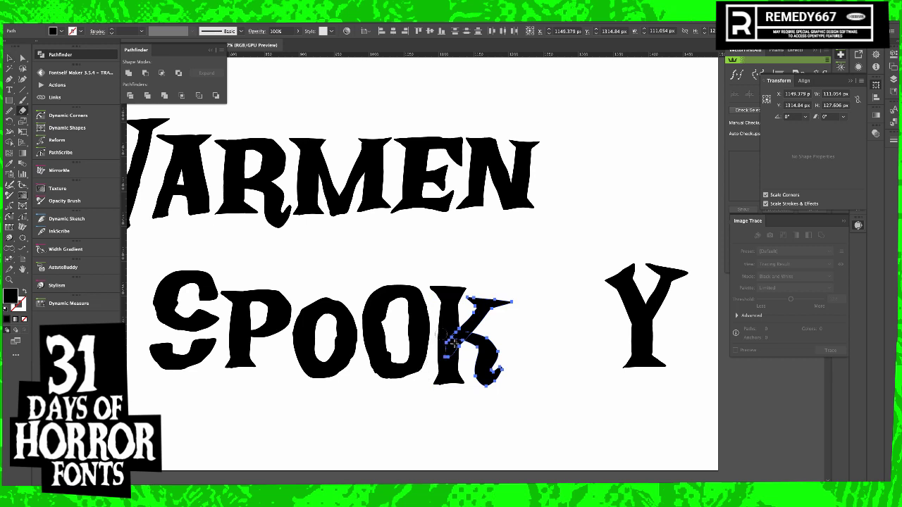
left_click(546, 308, "super")
key("v")
mouse_move(538, 299)
left_mouse_down()
mouse_move(502, 375)
mouse_move(446, 389)
left_mouse_up()
key("ctrl+g")
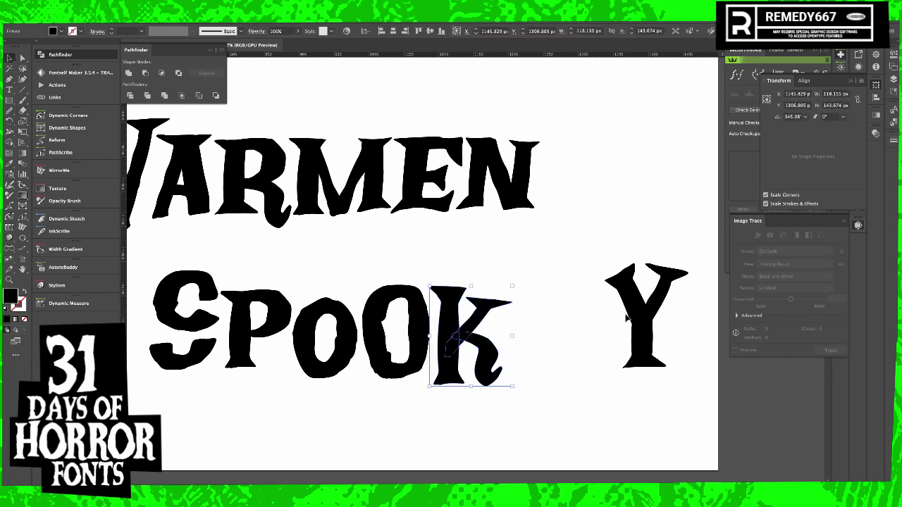
- Place the Y directly after the K and scale it down to fit beside the K's leg
left_click(545, 332)
left_click_drag(634, 326, 545, 372)
left_click_drag(576, 411, 557, 384)
left_click(584, 380)
- Close up the spacing of SPOOKY's second O, K and Y, and raise both O's, the K and the Y level with the P
left_click_drag(396, 322, 423, 305)
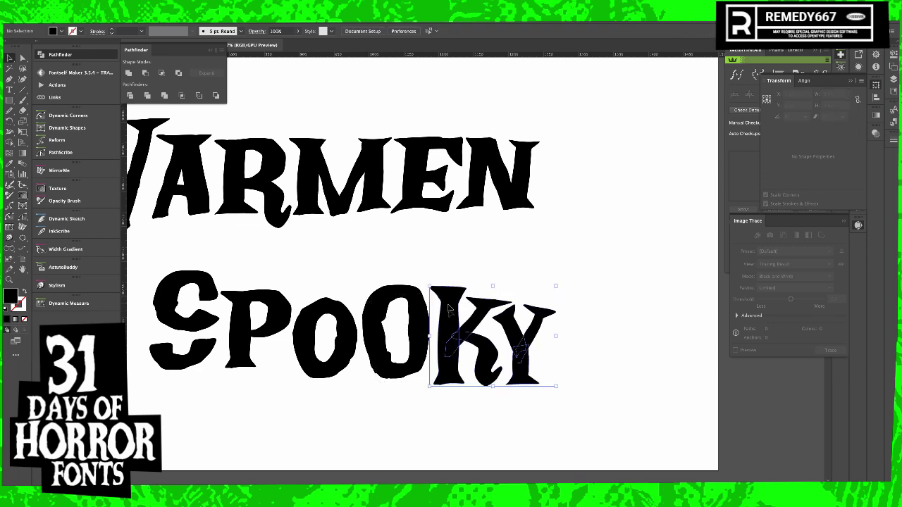
mouse_move(451, 331)
left_mouse_down()
mouse_move(462, 326)
mouse_move(443, 331)
left_mouse_up()
left_click(415, 357, "shift")
left_click_drag(415, 358, 413, 362)
left_click(336, 359, "shift")
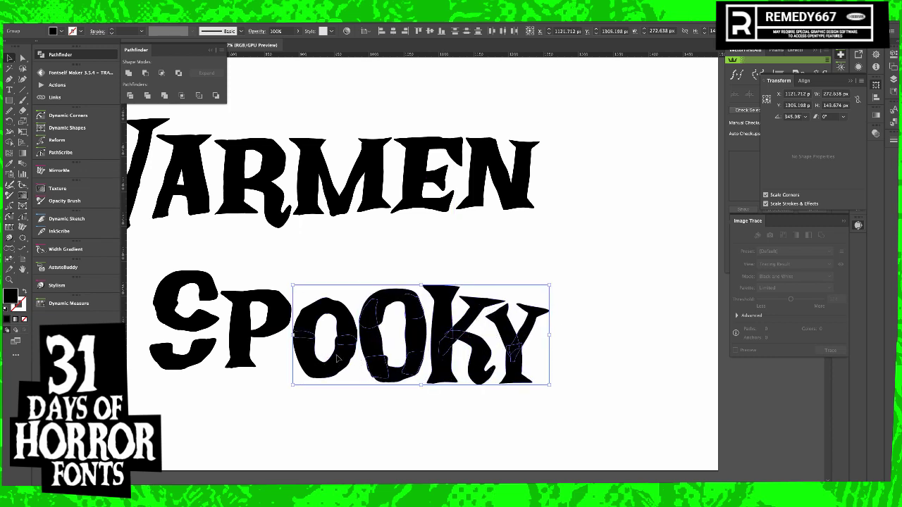
mouse_move(336, 357)
left_mouse_down()
mouse_move(347, 360)
mouse_move(344, 351)
mouse_move(282, 375)
mouse_move(337, 350)
left_mouse_up()
left_click(312, 408)
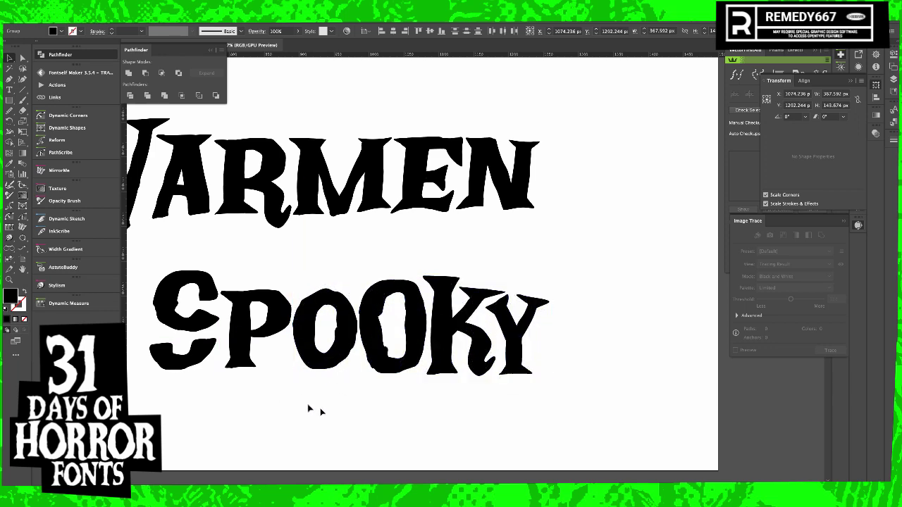
- Duplicate the S's upper arch downward over its lower half and reflect the copy left to right
left_click_drag(312, 408, 464, 391)
left_click_drag(361, 280, 358, 323)
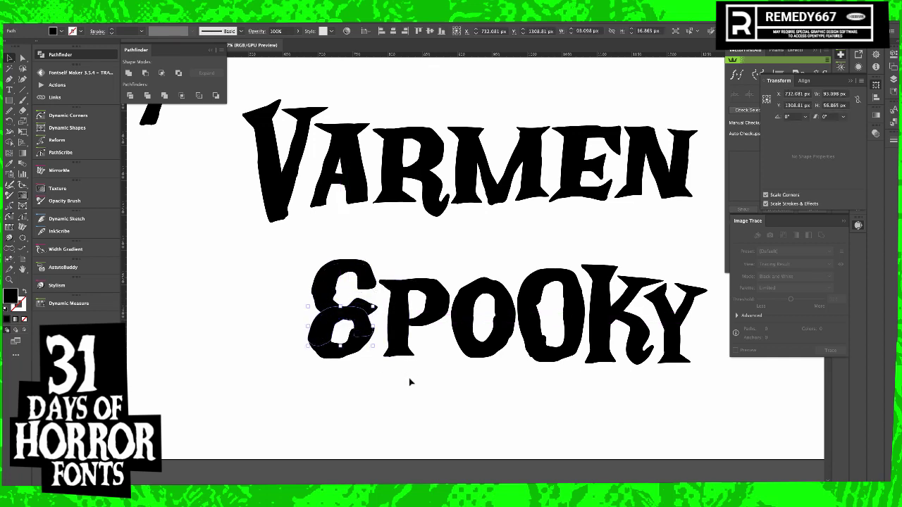
right_click(328, 321)
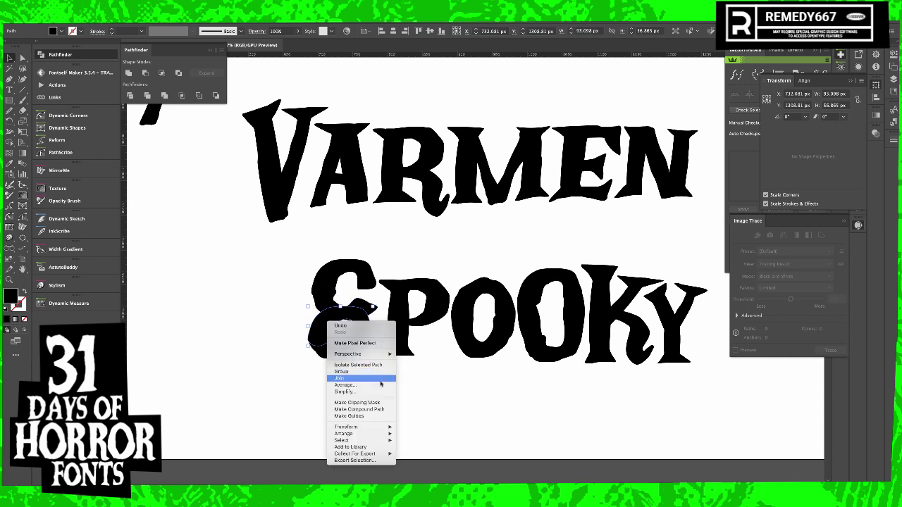
mouse_move(371, 428)
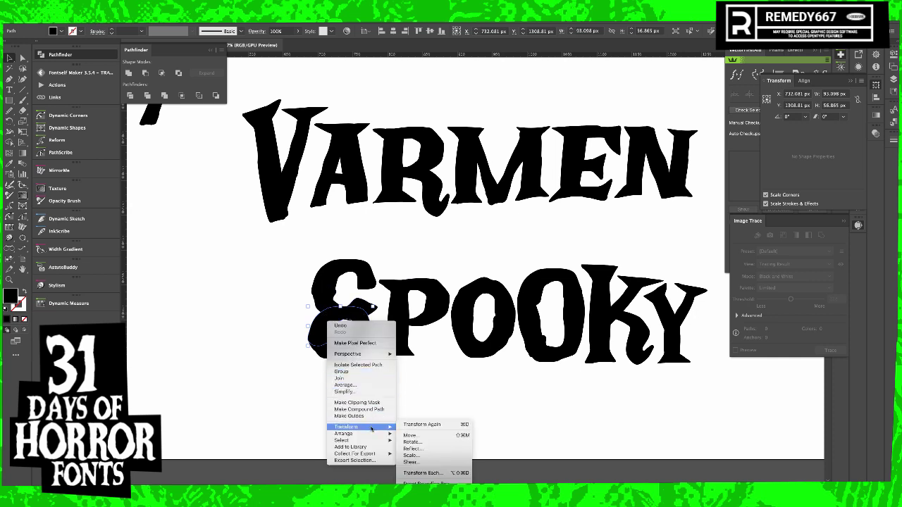
left_click(415, 449)
left_click(497, 308)
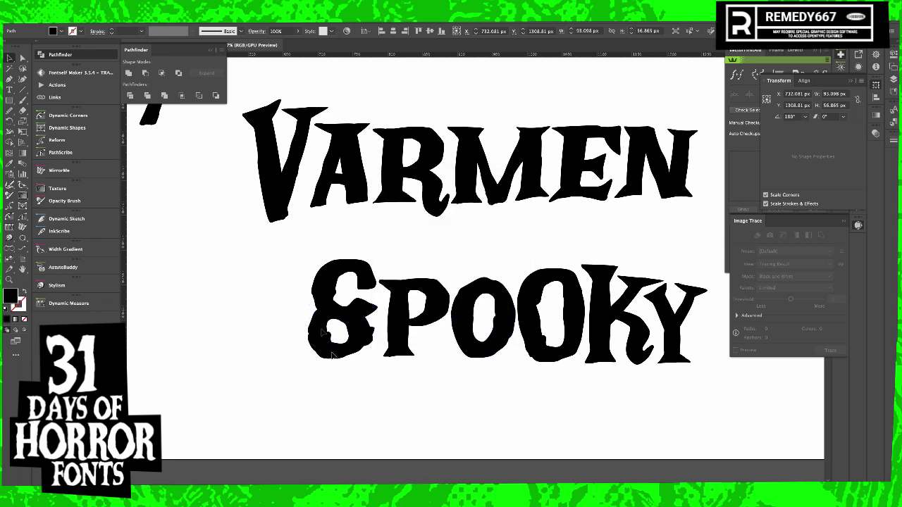
- Rotate the mirrored arch about 19° clockwise and shift it so its outer edge meets the S's bottom curve
left_click_drag(320, 326, 495, 326)
key("r")
left_click_drag(585, 454, 521, 477)
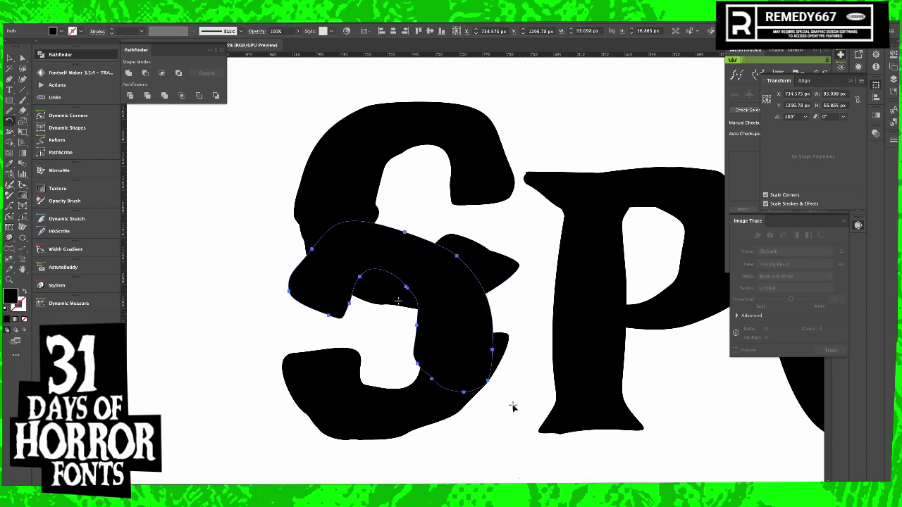
key("ctrl+shift+a")
key("v")
left_click_drag(462, 312, 477, 314)
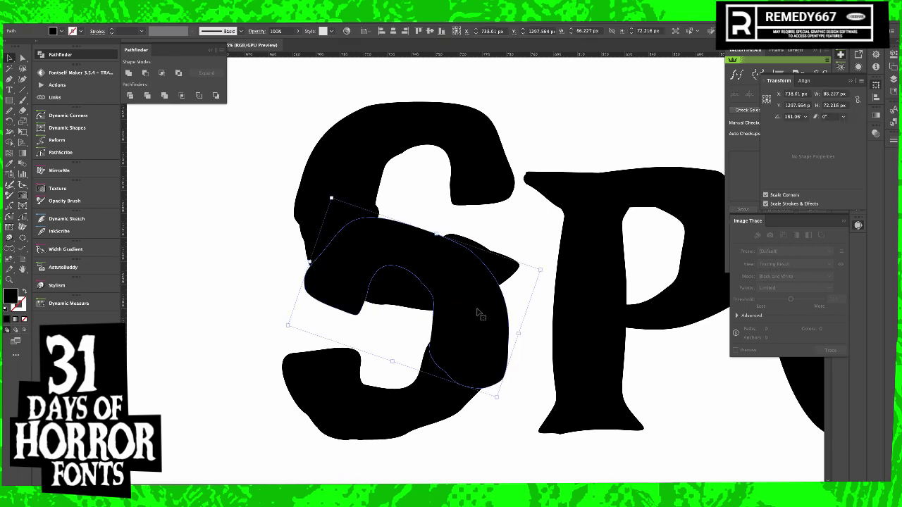
- Erase the mirrored arch's protruding lower outer corner and its upper-left end inside the S
key("shift+e")
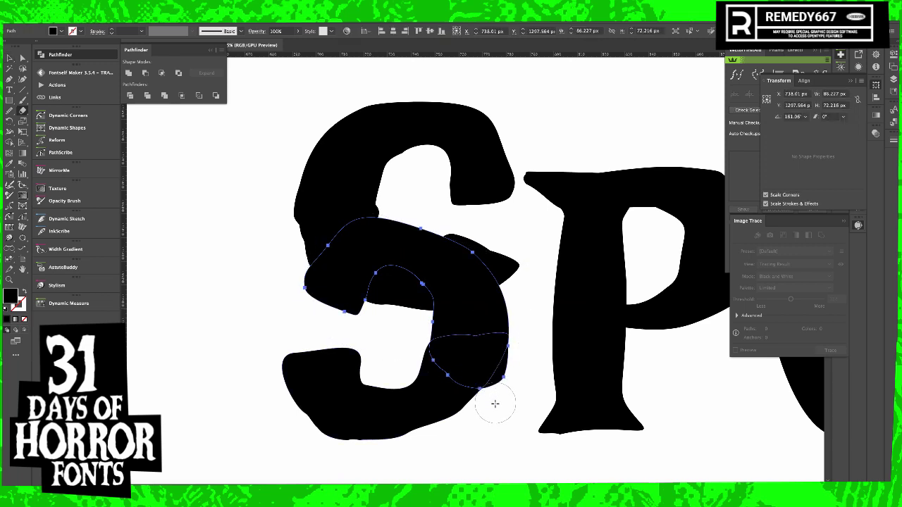
left_click_drag(495, 404, 526, 353)
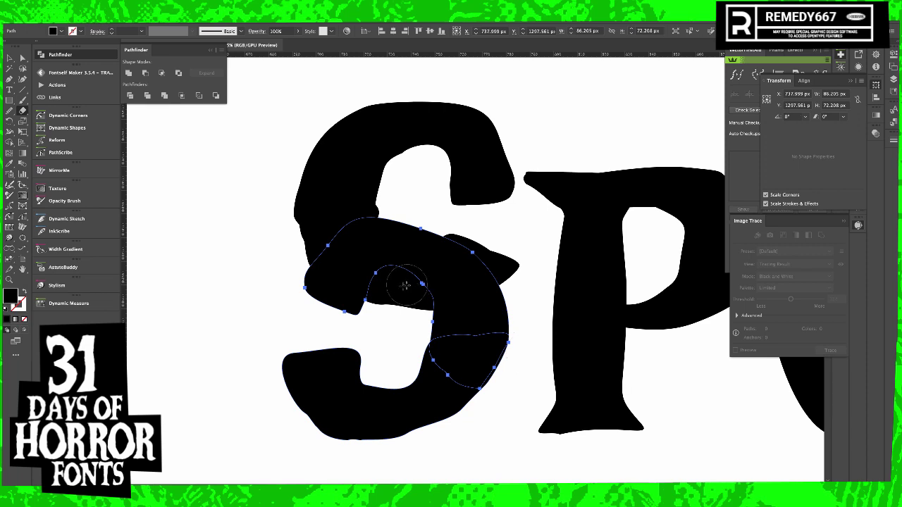
mouse_move(405, 284)
left_mouse_down()
mouse_move(361, 267)
mouse_move(369, 226)
mouse_move(358, 212)
mouse_move(319, 248)
mouse_move(344, 305)
left_mouse_up()
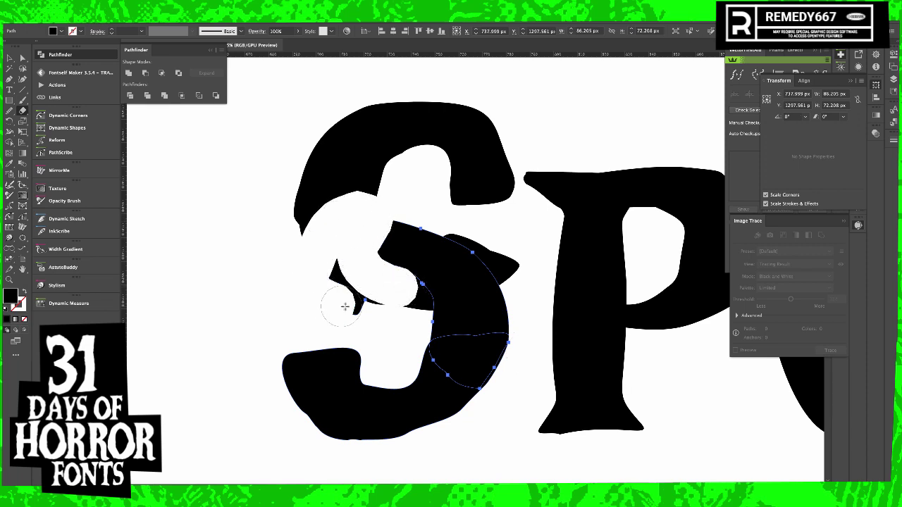
key("ctrl+z")
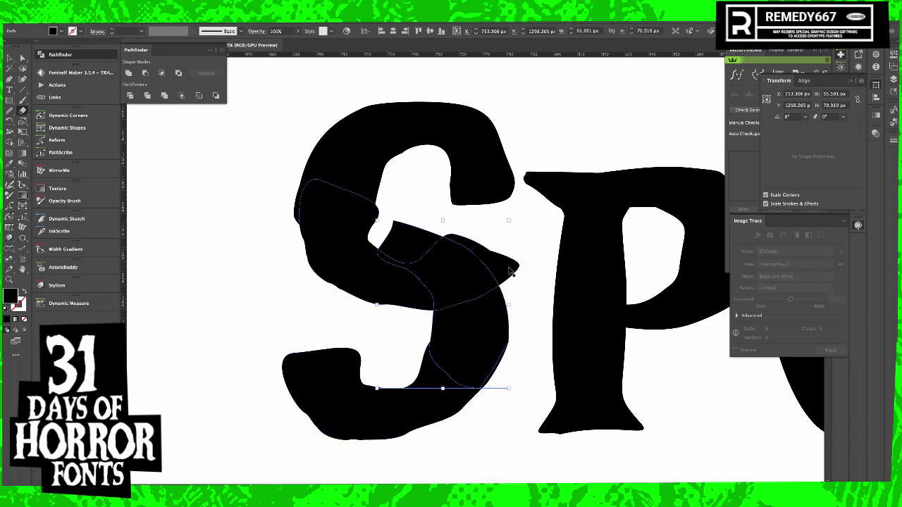
- Move the S's upper arch and middle stroke together up and slightly right to line up with the lower curve
key("v")
left_click(352, 260)
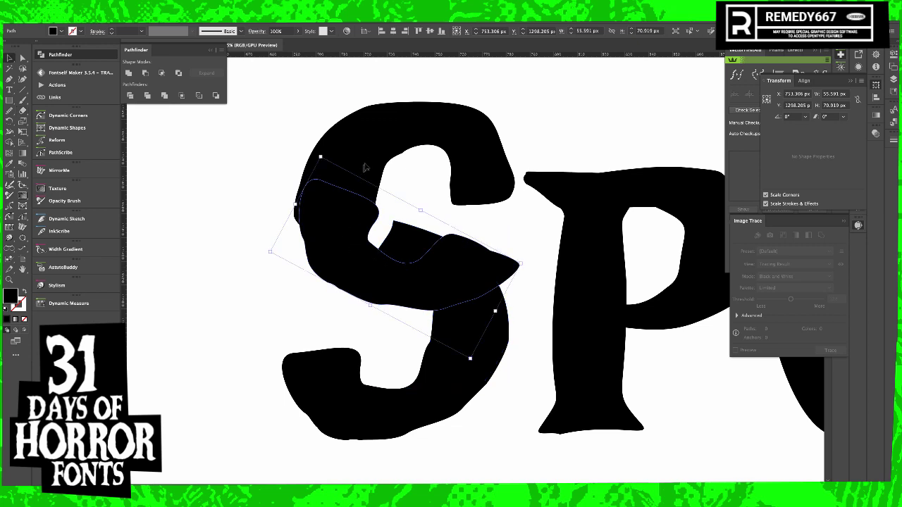
left_click(375, 162, "shift")
left_click_drag(378, 161, 389, 128)
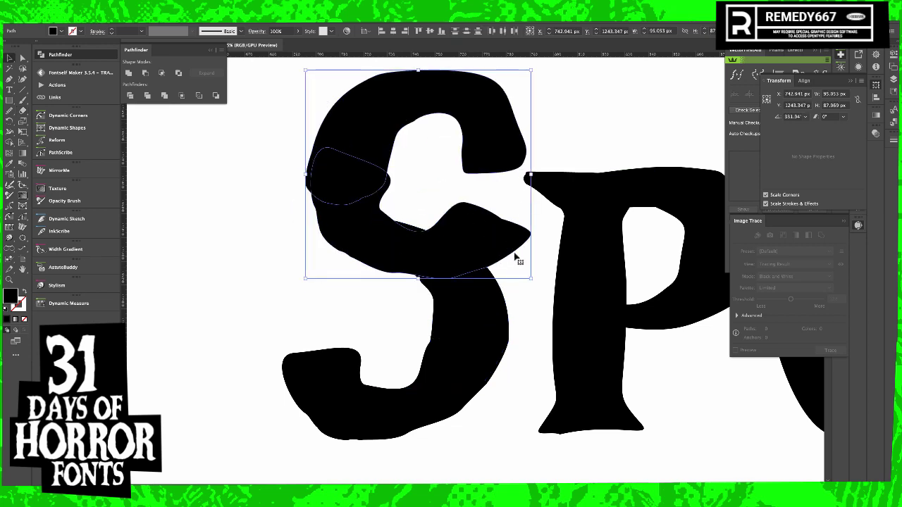
- Erase the pointed tip of the S's middle stroke where it sticks out past the lower curve
key("shift+e")
mouse_move(520, 252)
left_mouse_down()
mouse_move(438, 205)
mouse_move(444, 236)
mouse_move(512, 263)
left_mouse_up()
key("super+shift+a")
key("v")
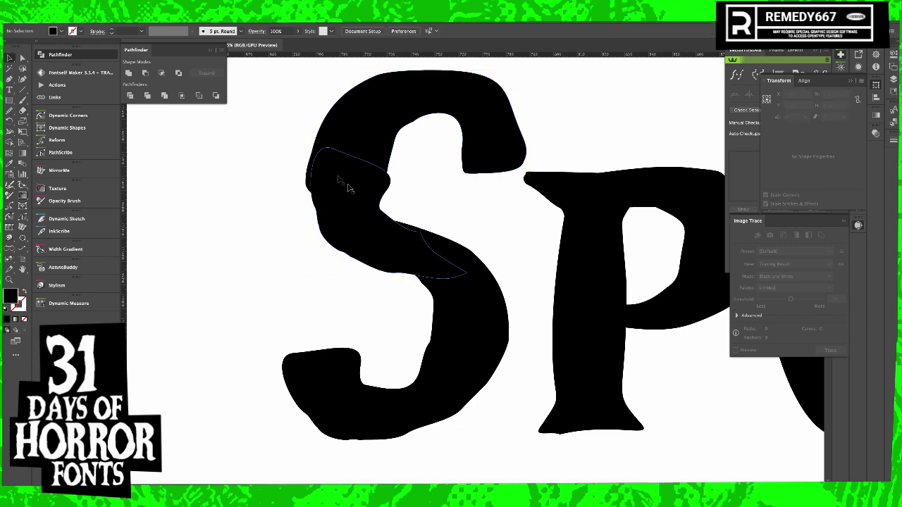
- Group the S's pieces, rotate the letter about 4° counterclockwise and move it slightly down beside the P
left_click_drag(282, 68, 467, 421)
key("ctrl+g")
scroll(636, 402, "down", 3)
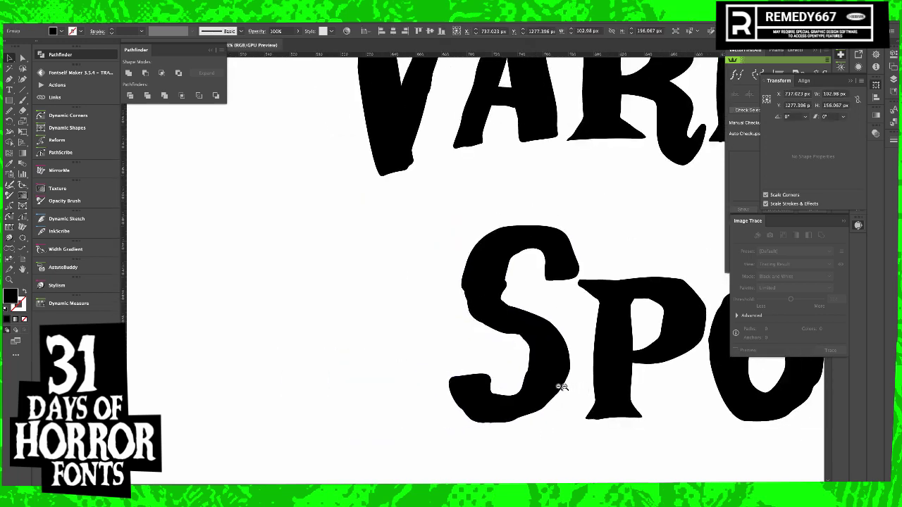
key("r")
left_click_drag(664, 439, 667, 429)
key("v")
left_click_drag(566, 384, 564, 401)
left_click(703, 428)
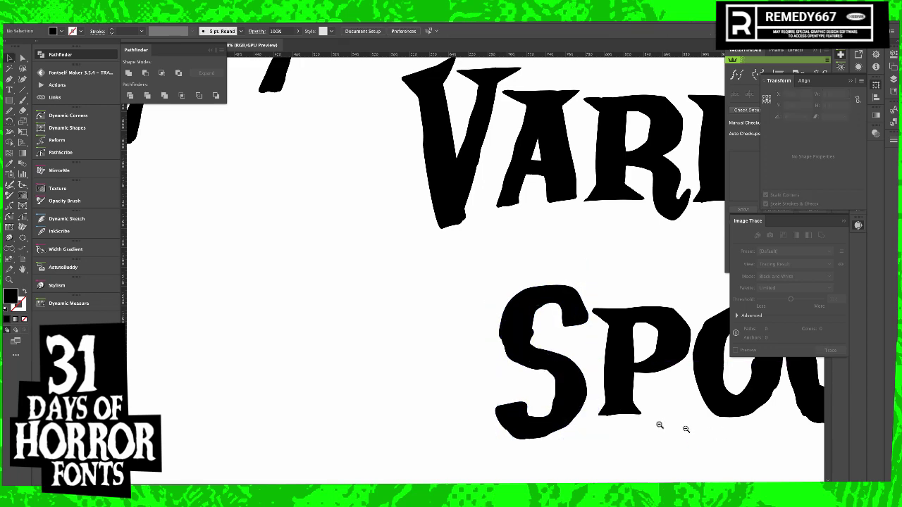
- Scale the S down to about 79 × 118 px so it matches the P's height and sits beside it
left_click_drag(686, 428, 541, 390)
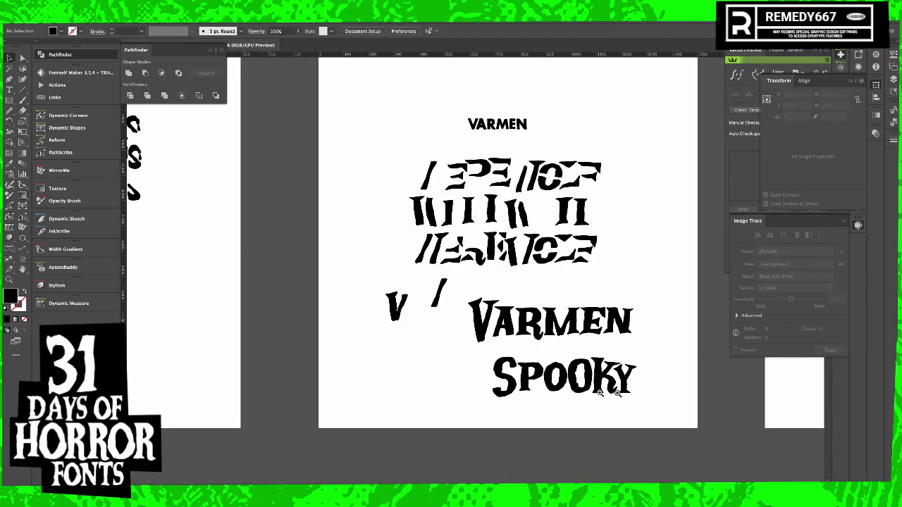
scroll(579, 391, "up", 5)
left_click_drag(729, 405, 343, 327)
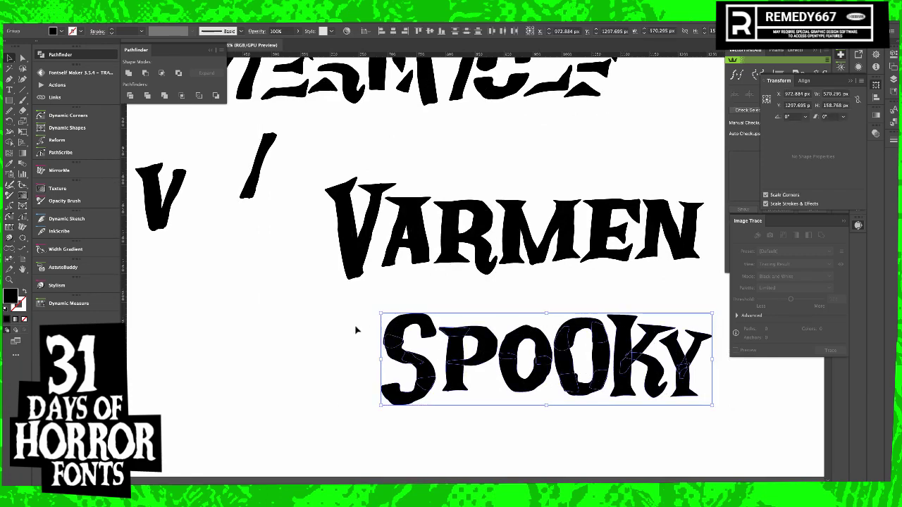
left_click(356, 332)
left_click(406, 399)
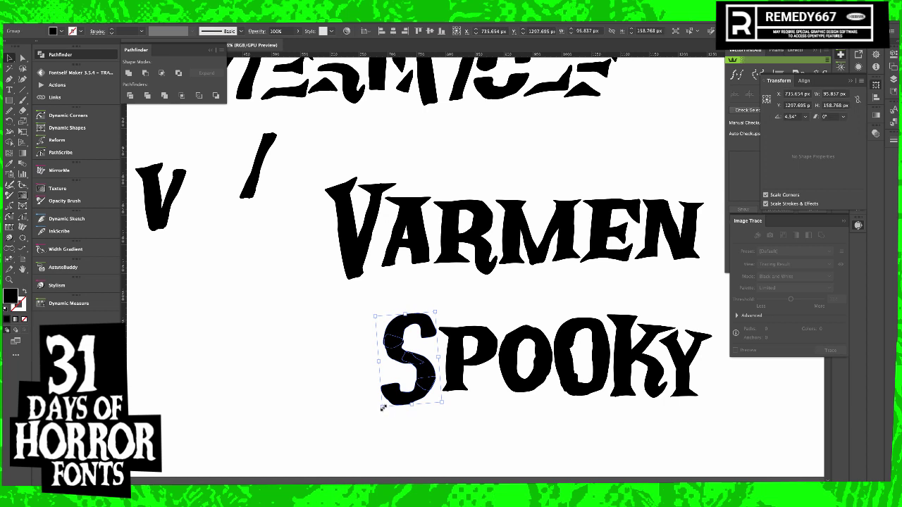
left_click_drag(384, 406, 432, 388)
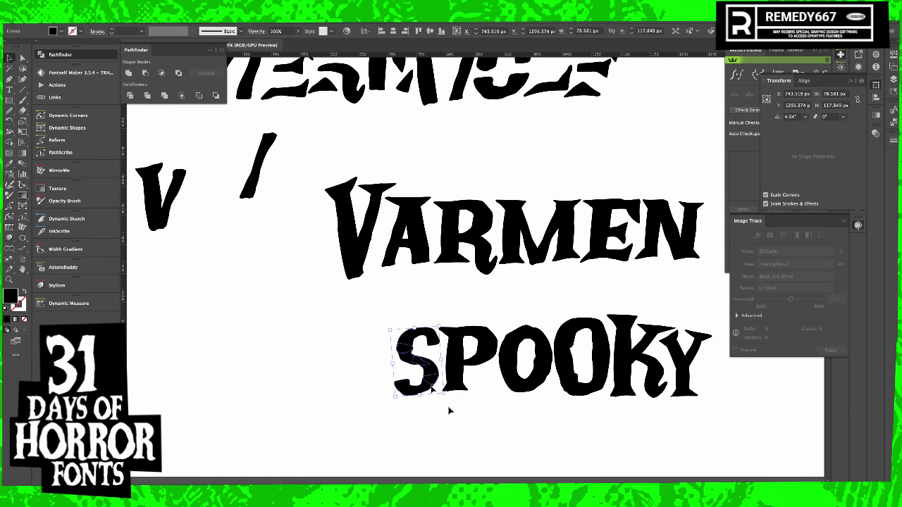
left_click(465, 423)
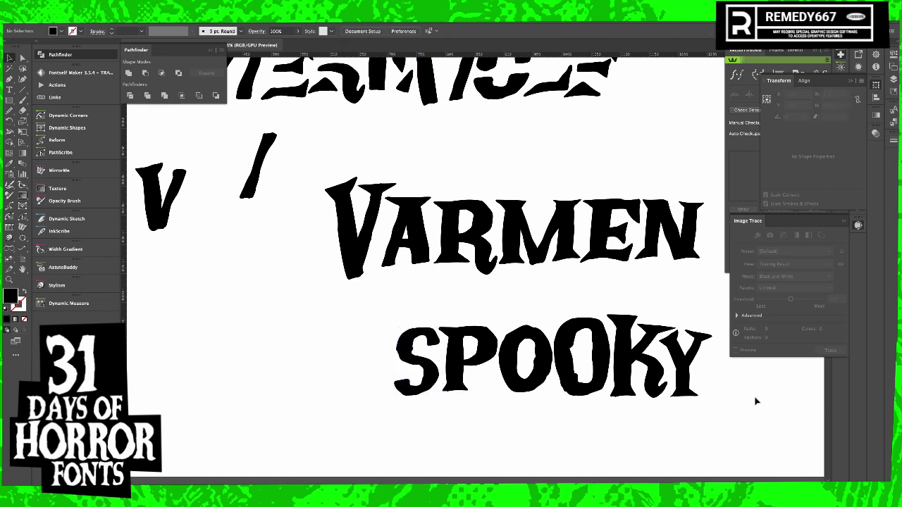
- Scale SPOOKY's second O, K and Y down to the height of the other letters and keep them closely spaced
left_click(617, 323)
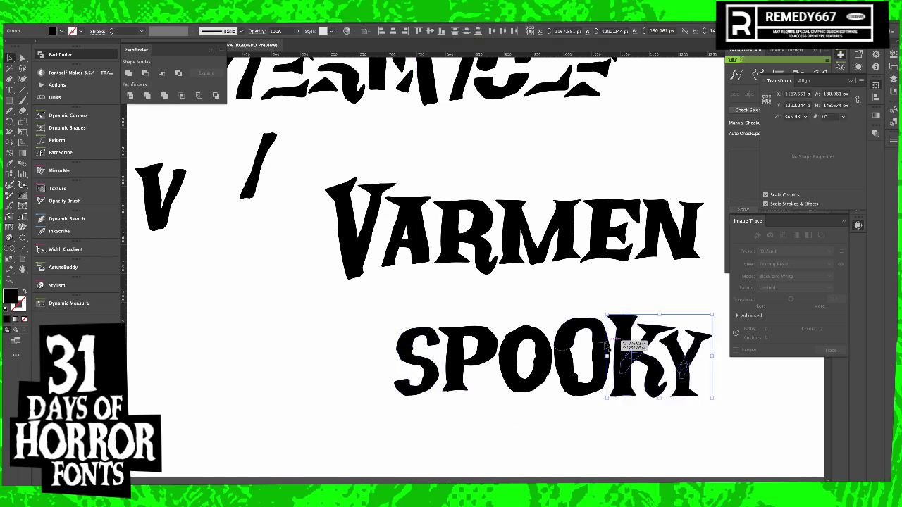
left_click_drag(713, 315, 695, 324)
mouse_move(694, 399)
left_mouse_down()
mouse_move(706, 400)
mouse_move(686, 394)
left_mouse_up()
left_click(697, 402)
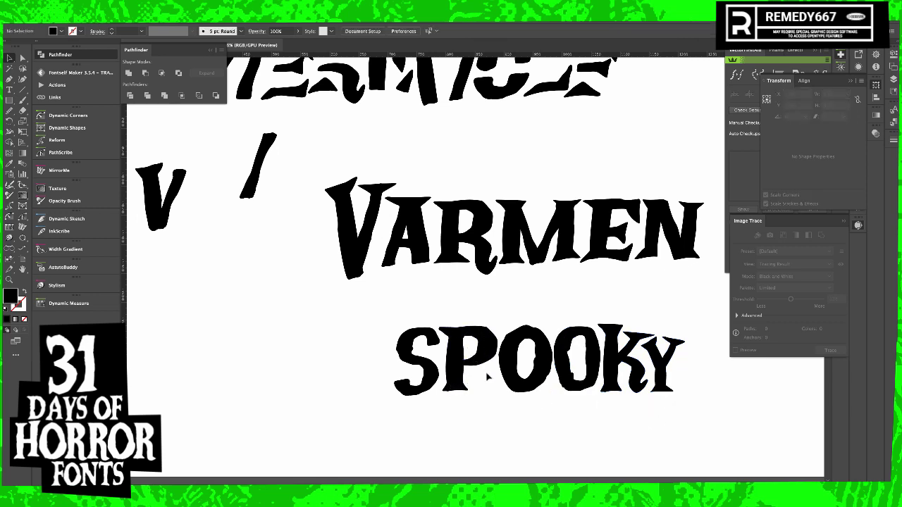
- Copy the whole word SPOOKY and make Layer 3 and Layer 5 visible
left_click_drag(541, 324, 514, 311)
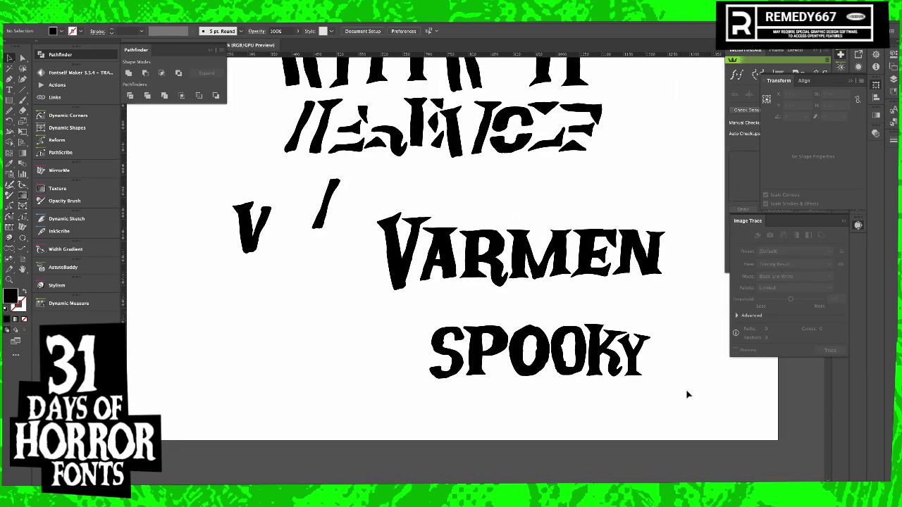
left_click_drag(687, 387, 413, 316)
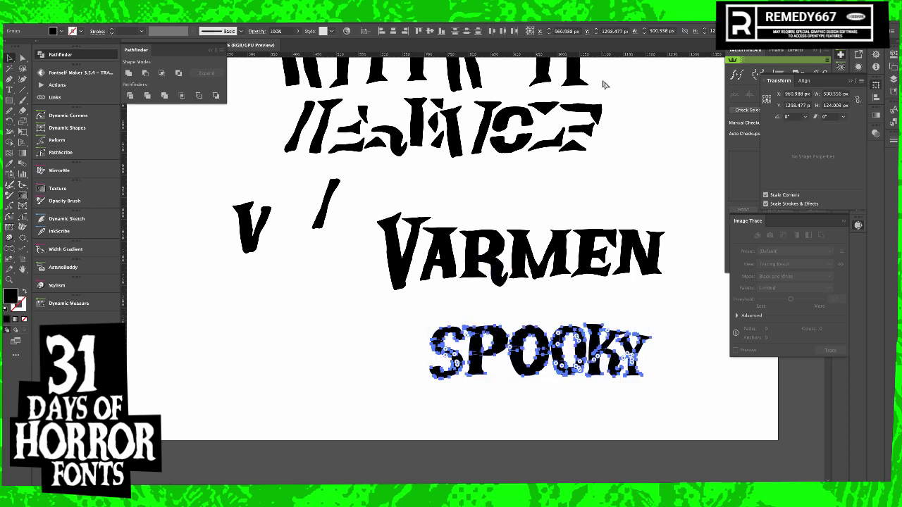
key("v")
key("F7")
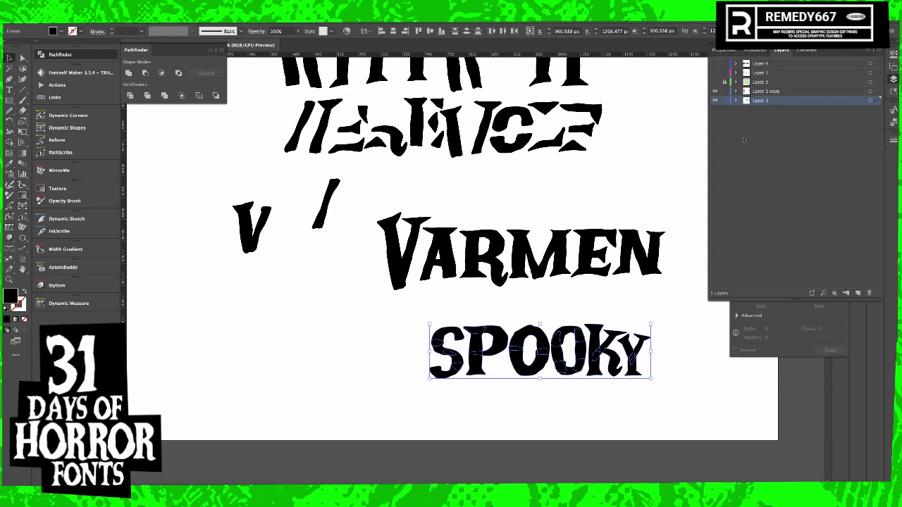
left_click(715, 82)
left_click(714, 73)
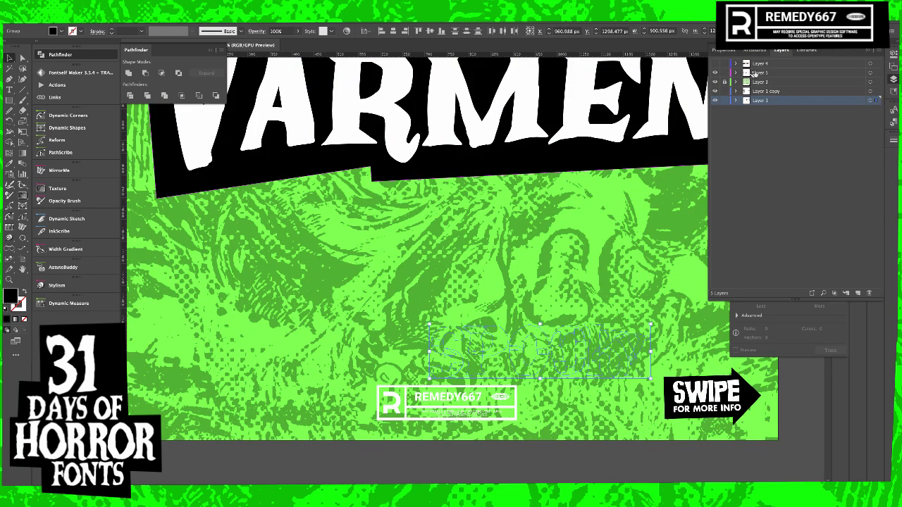
- Paste SPOOKY in place on Layer 5 and hide Layer 1 and Layer 1 copy
left_click(632, 250)
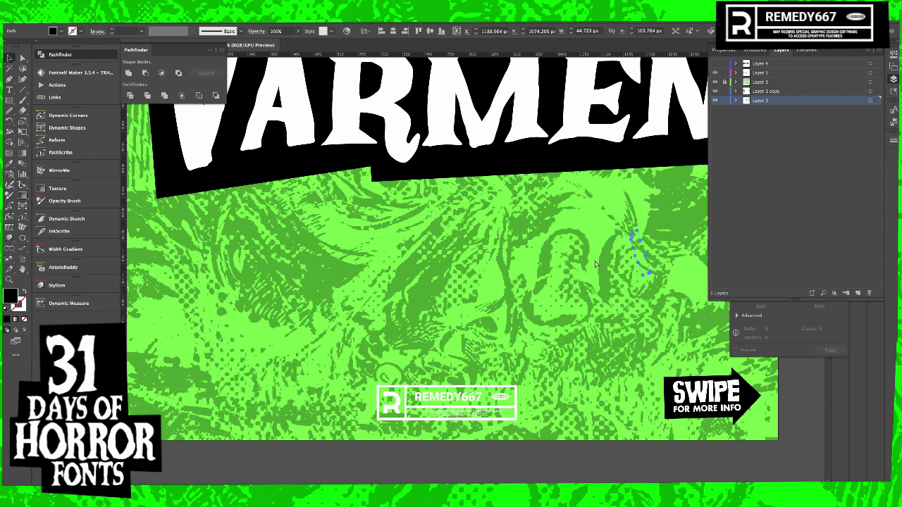
key("ctrl+z")
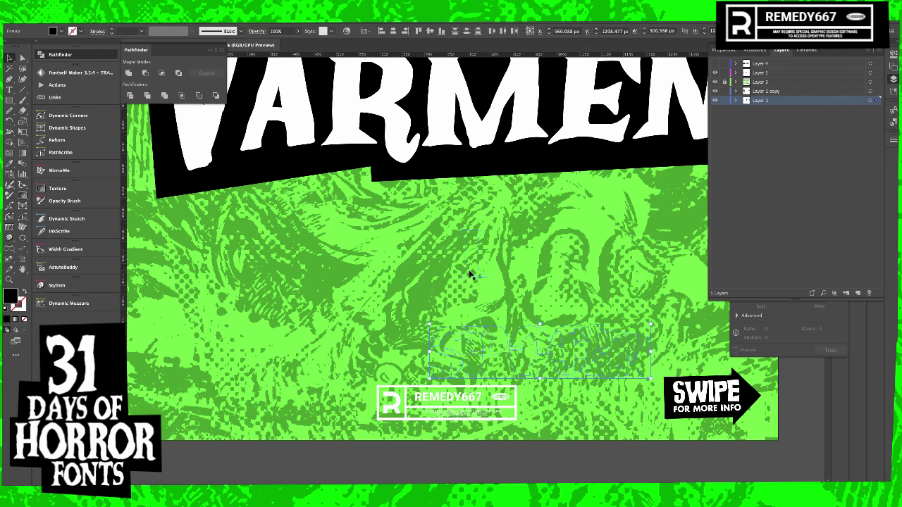
key("a")
left_click(785, 73)
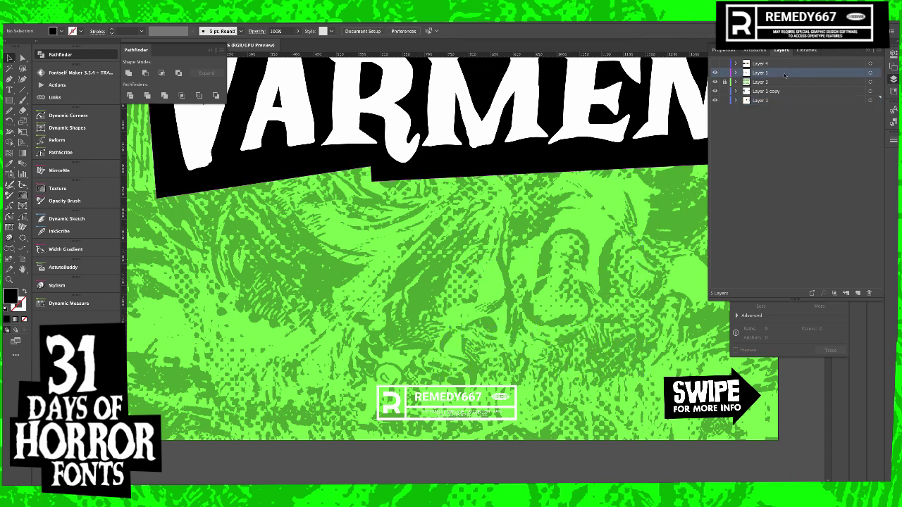
key("ctrl+f")
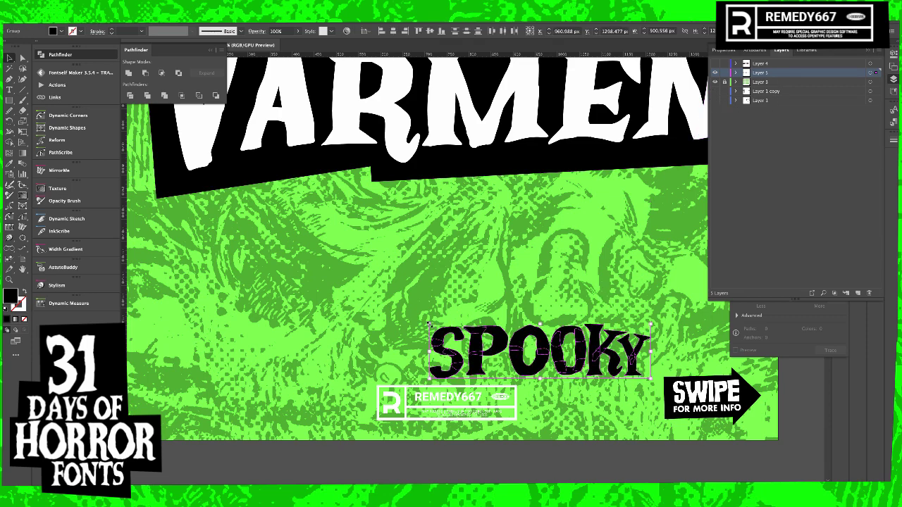
- Enlarge SPOOKY to about 869 px wide and place it directly under the right part of the VARMEN banner
left_click_drag(429, 325, 303, 254)
key("ctrl+minus")
key("ctrl+minus")
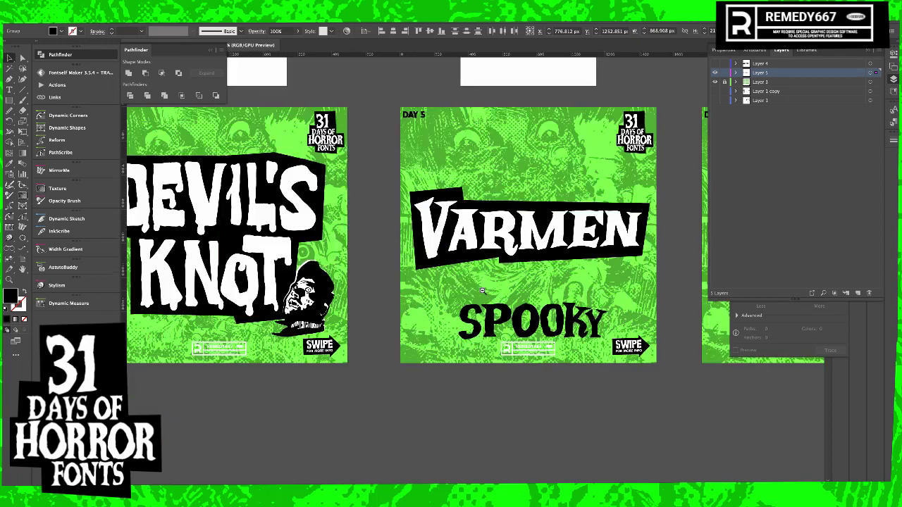
left_click_drag(547, 325, 589, 285)
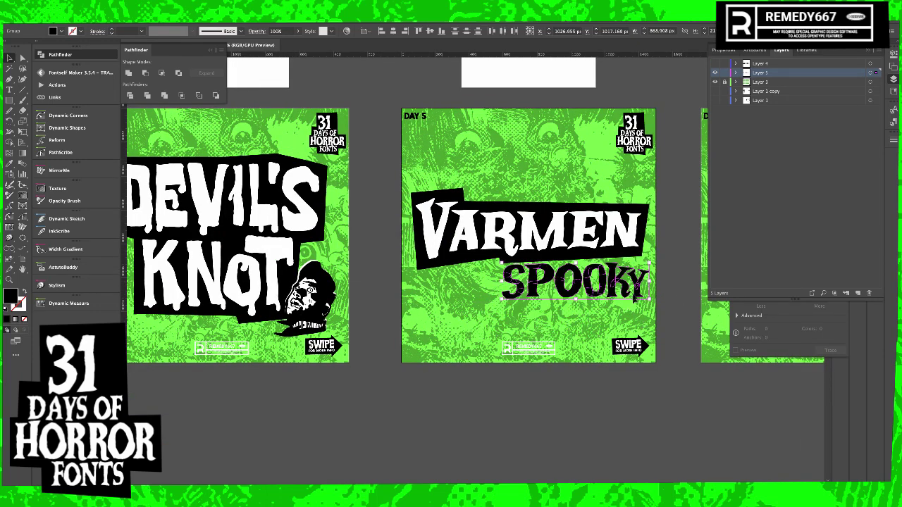
- Try SPOOKY smaller, about 671 px wide, and tilted parallel to the lower right edge of the VARMEN banner
left_click_drag(650, 300, 661, 316)
key("Down")
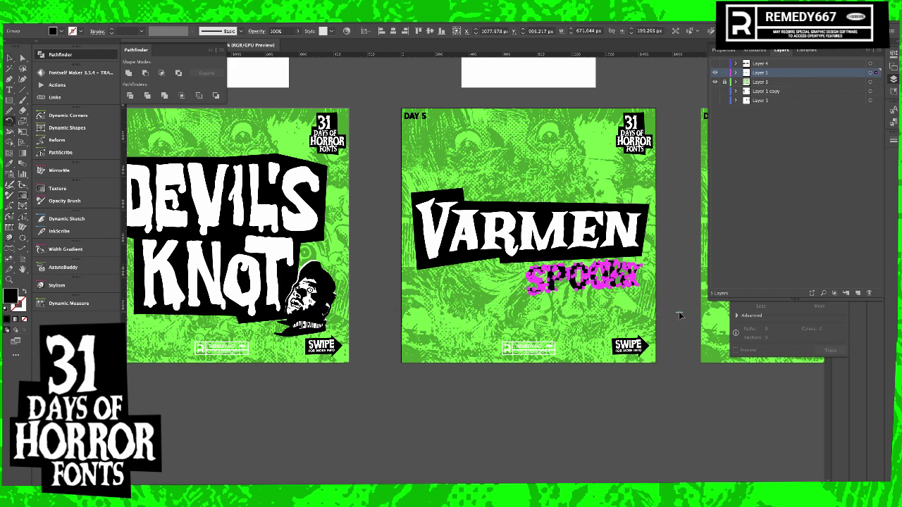
left_click(680, 315)
left_click_drag(679, 315, 624, 337)
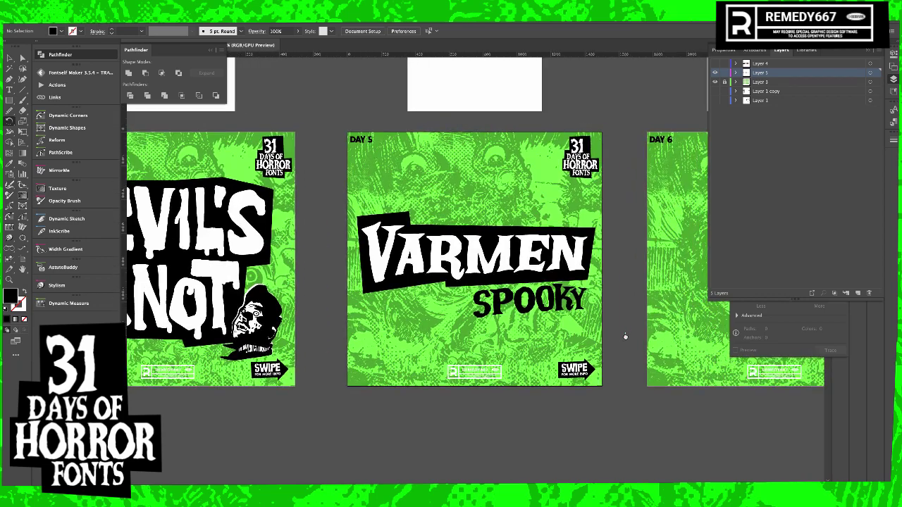
- Move SPOOKY above the VARMEN banner and rotate it slightly clockwise to follow the banner's upper edge
left_click_drag(532, 316, 572, 272)
key("v")
key("r")
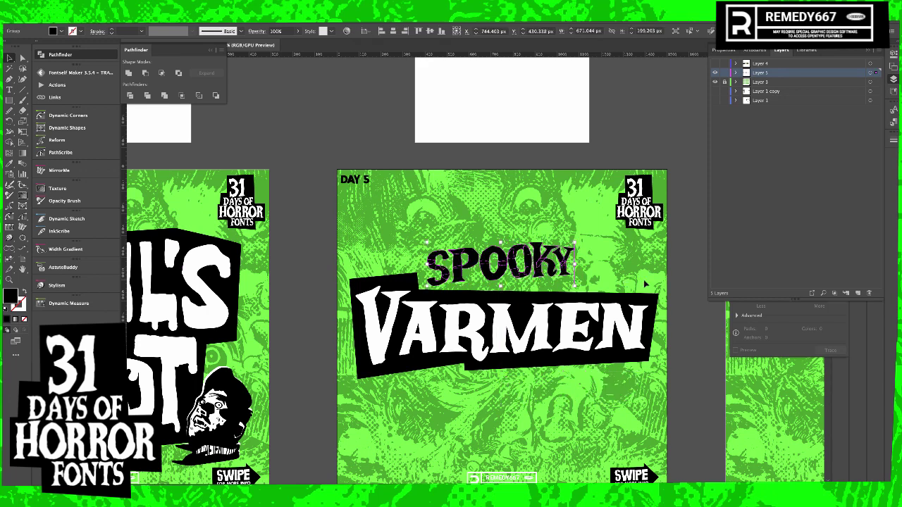
left_click_drag(644, 284, 647, 299)
left_click_drag(633, 299, 632, 297)
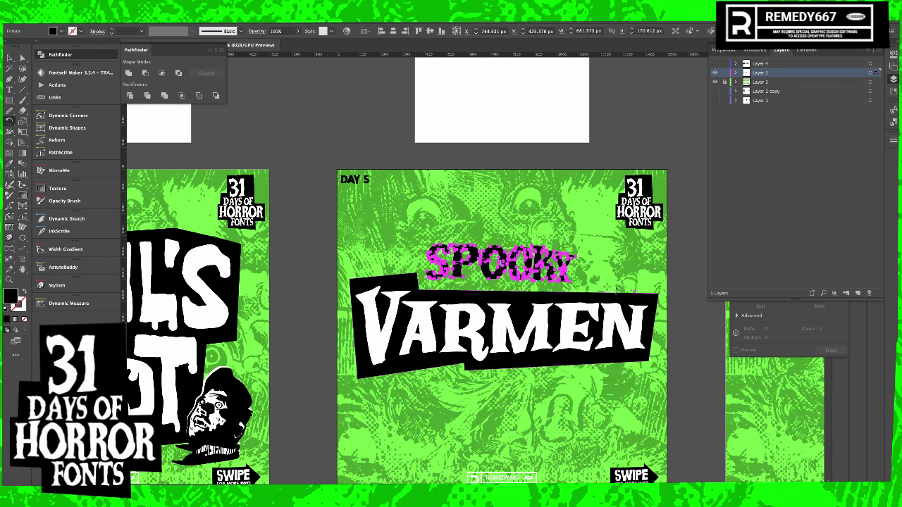
- Enlarge SPOOKY proportionally until it spans from the banner's upper notch to its right end, sitting just above VARMEN
key("v")
left_click_drag(546, 261, 666, 216)
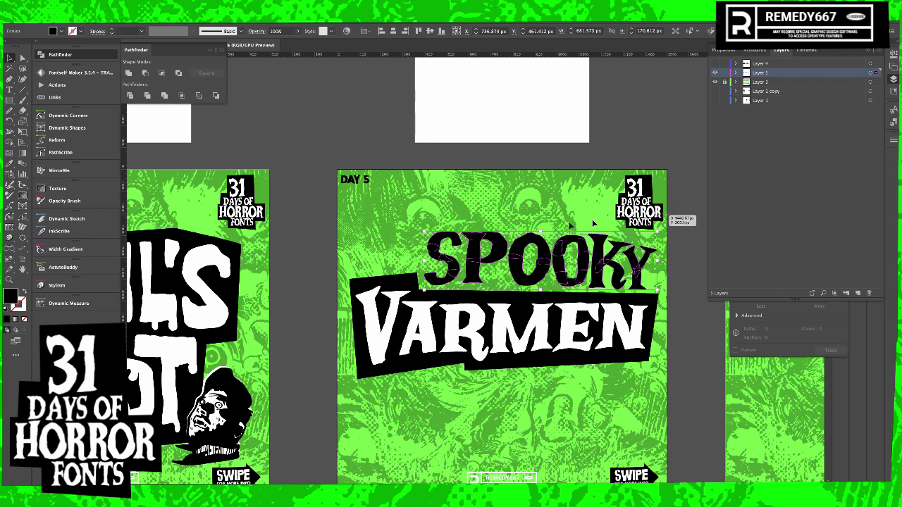
left_click(409, 248)
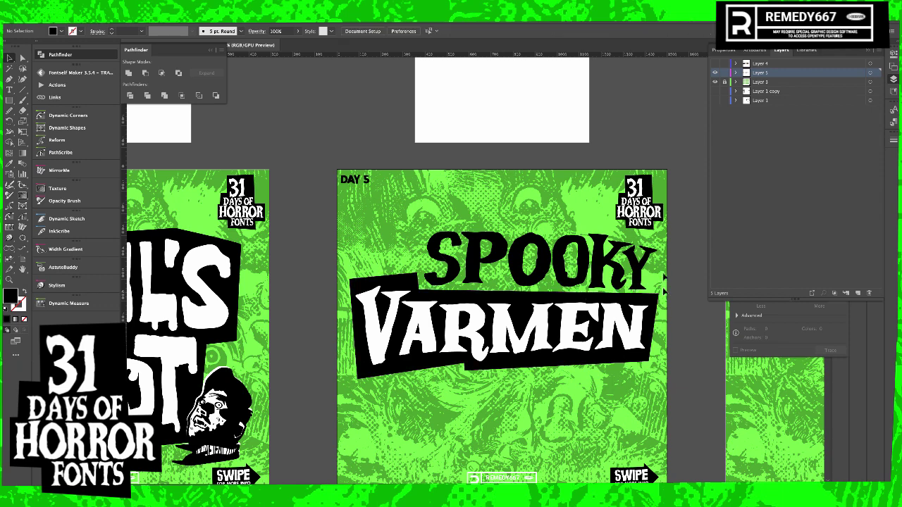
- Shift SPOOKY and the VARMEN banner down together slightly to centre the composition vertically on the Day 5 poster
left_click_drag(671, 267, 383, 355)
left_click_drag(525, 337, 524, 358)
left_click(509, 211)
- Compare the Day 5 composition with the neighbouring finished posters in the series
scroll(600, 367, "down", 5)
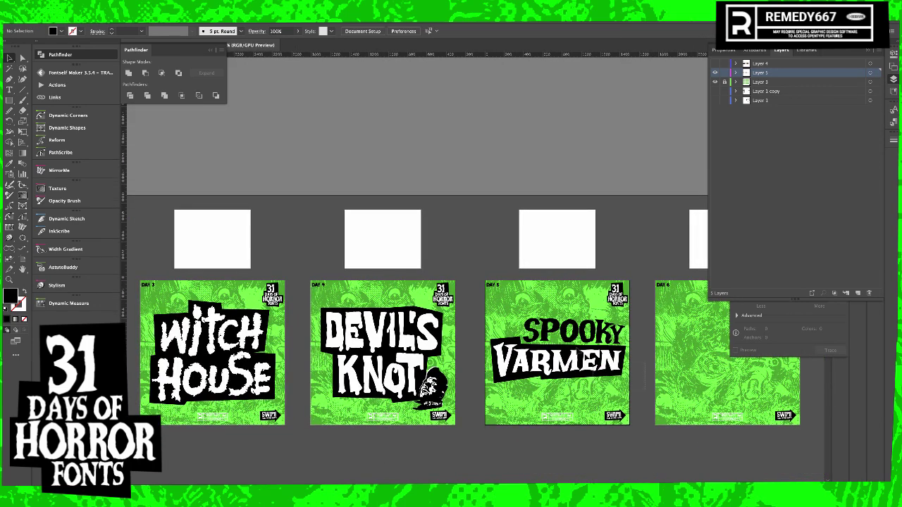
left_click_drag(489, 327, 530, 313)
key("r")
key("super+shift+a")
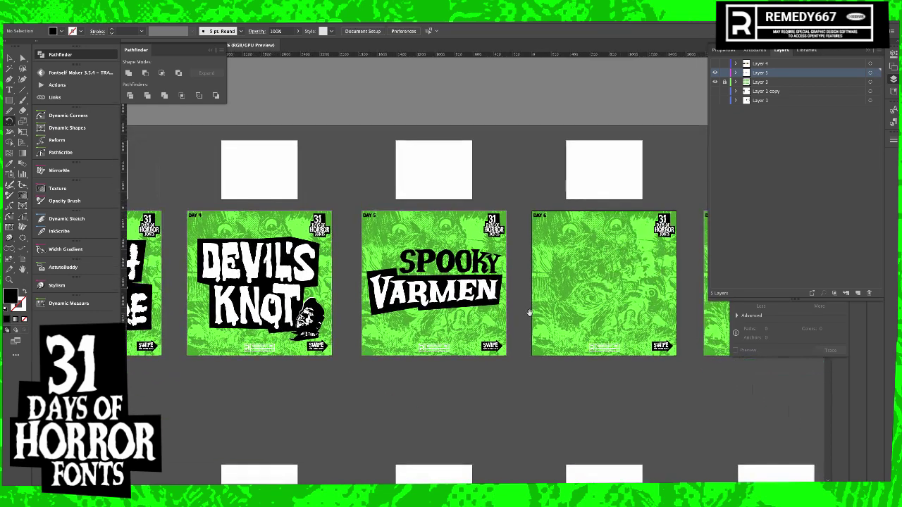
left_click_drag(439, 311, 507, 312)
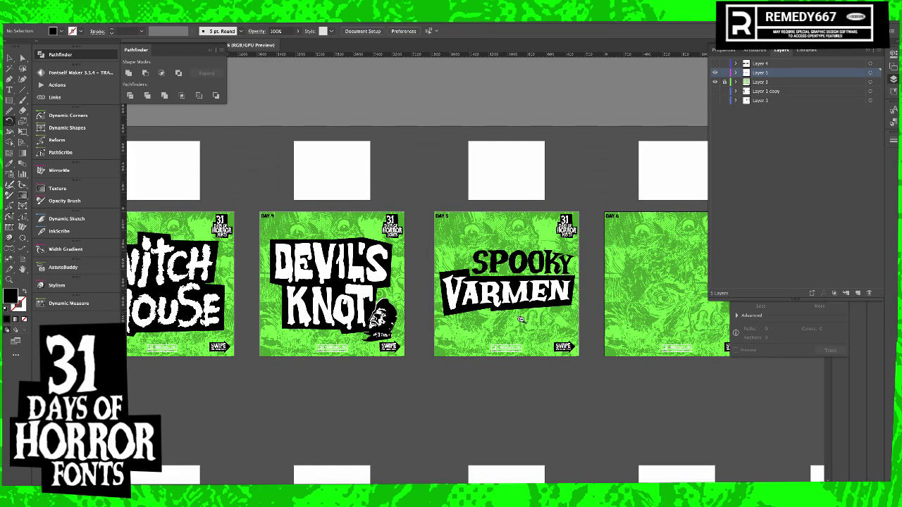
scroll(550, 341, "down", 2)
scroll(550, 341, "down", 3)
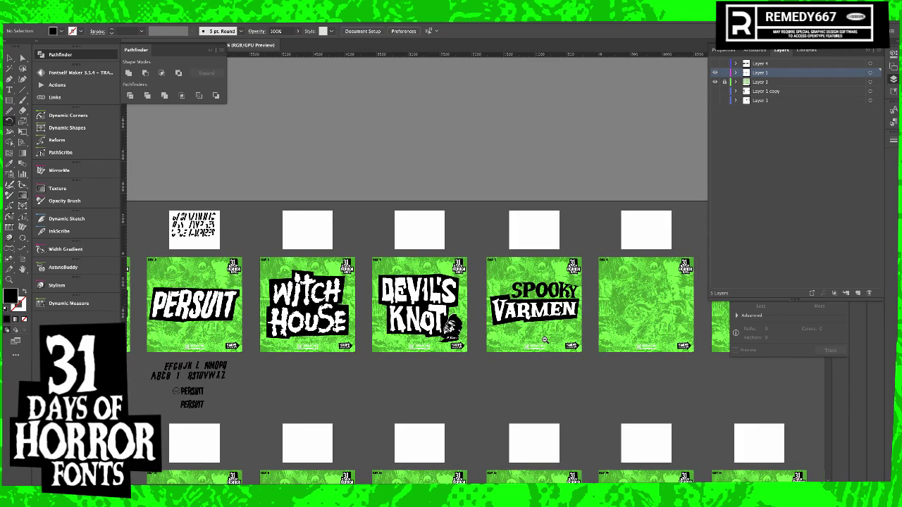
scroll(508, 344, "down", 1)
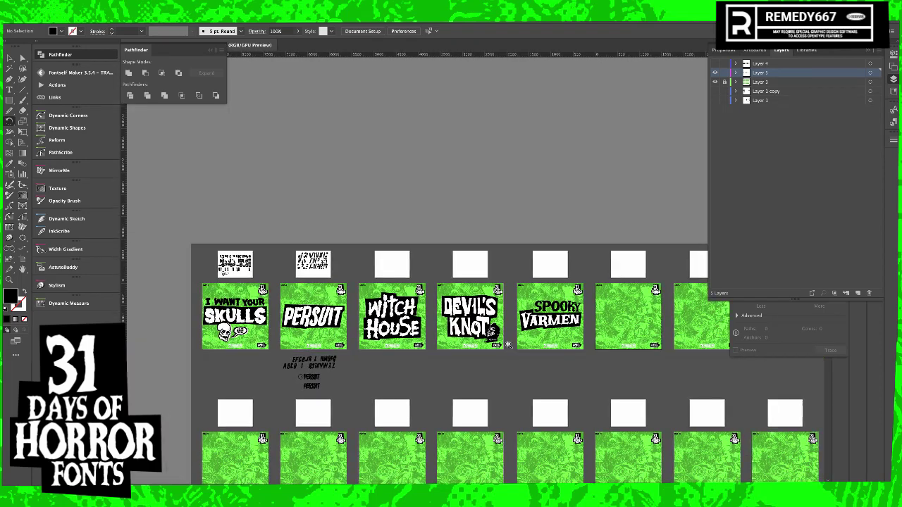